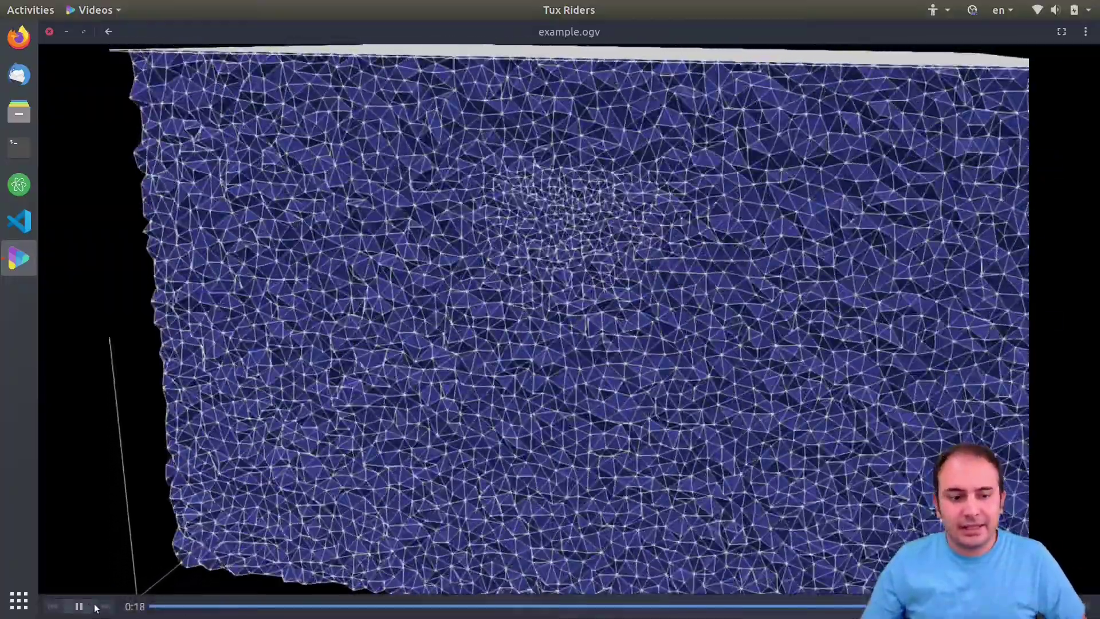
- Close the example.ogv video and launch ParaView from a new terminal
key(space)
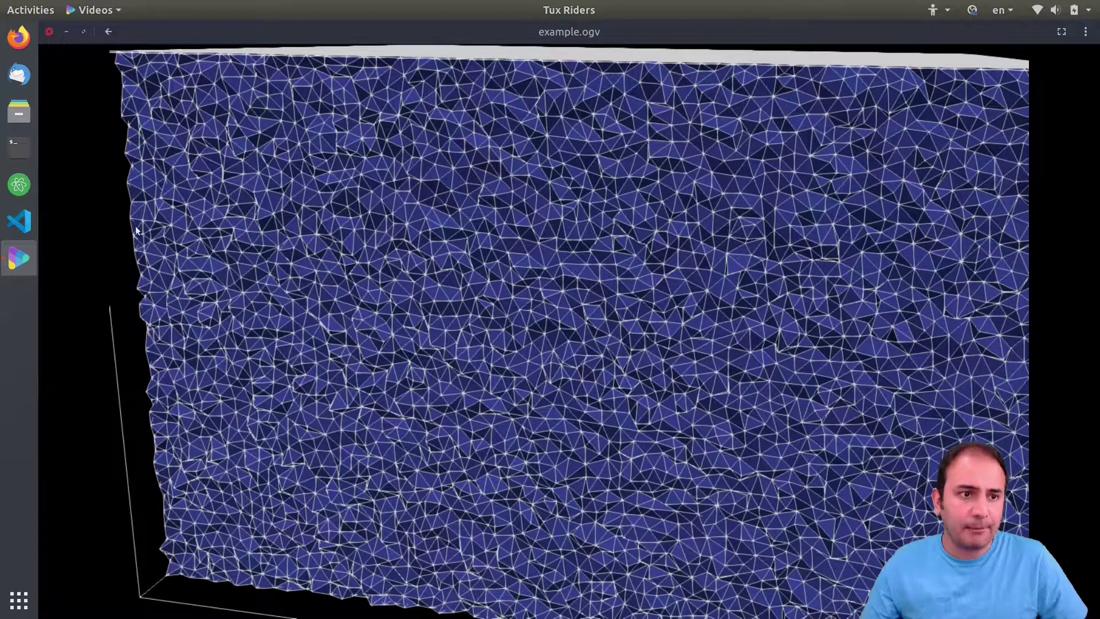
click(50, 31)
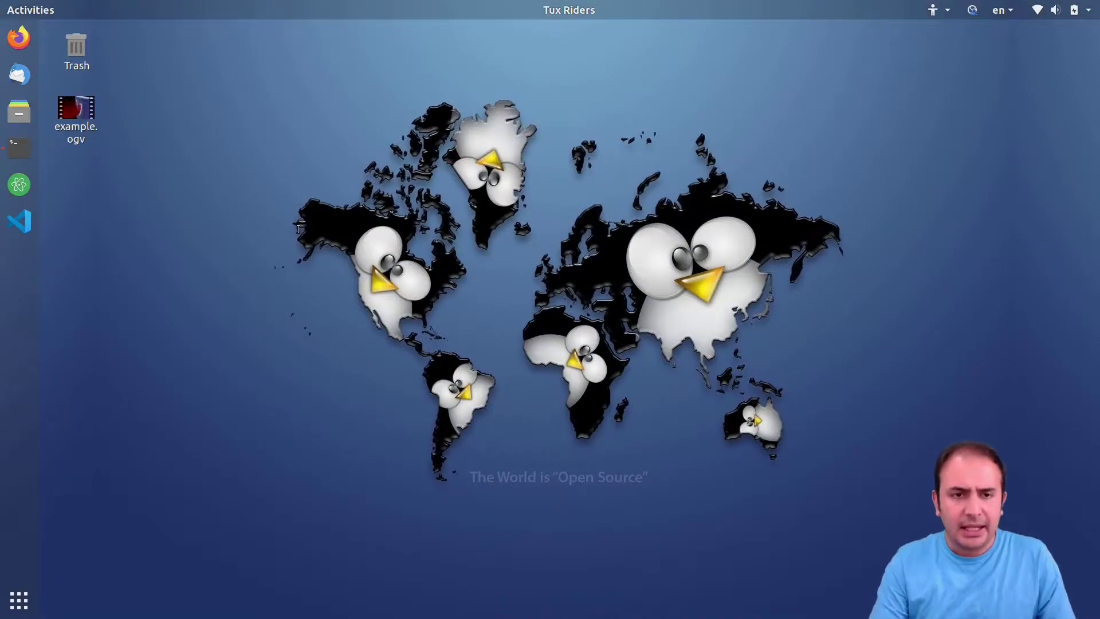
key(ctrl+alt+t)
text(paraview)
key(Return)
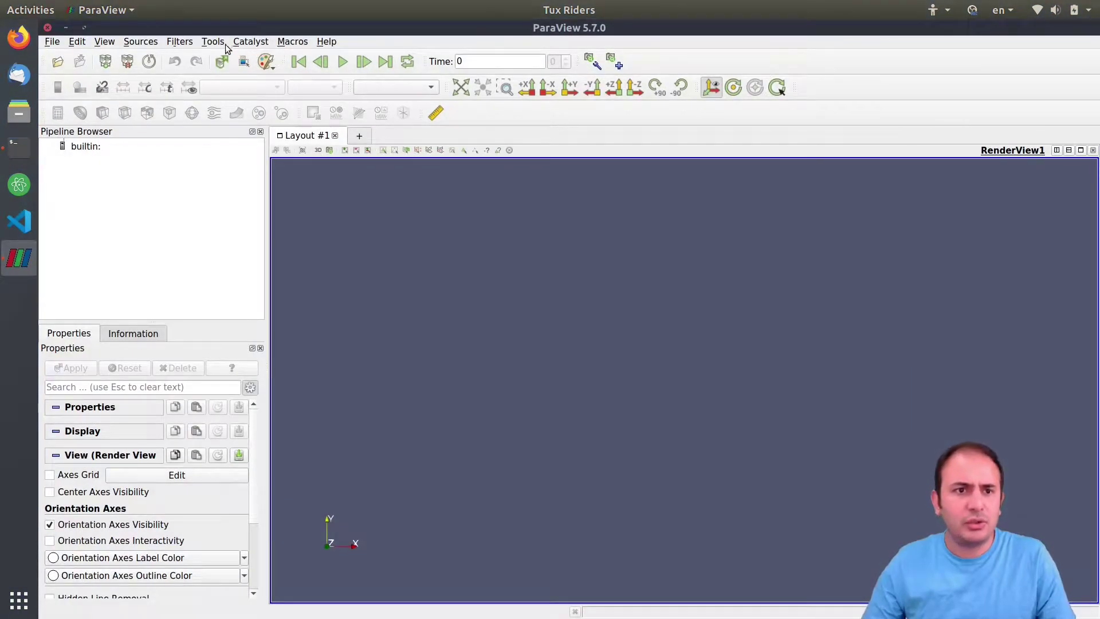
- Create a Wavelet source with its default properties and apply it
click(146, 43)
mouse_move(172, 87)
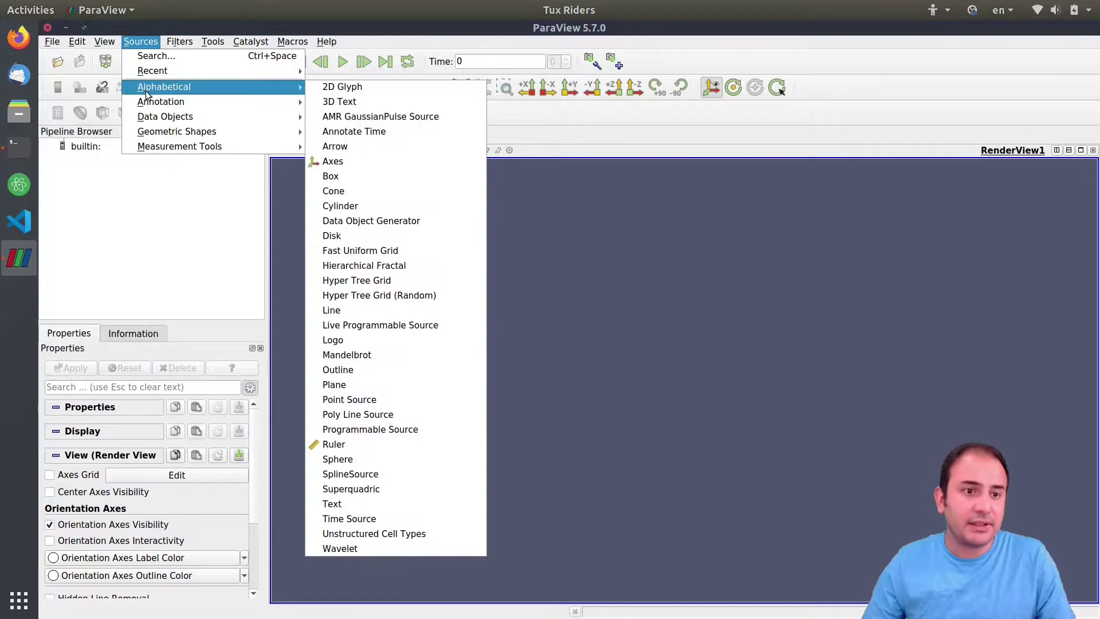
click(383, 545)
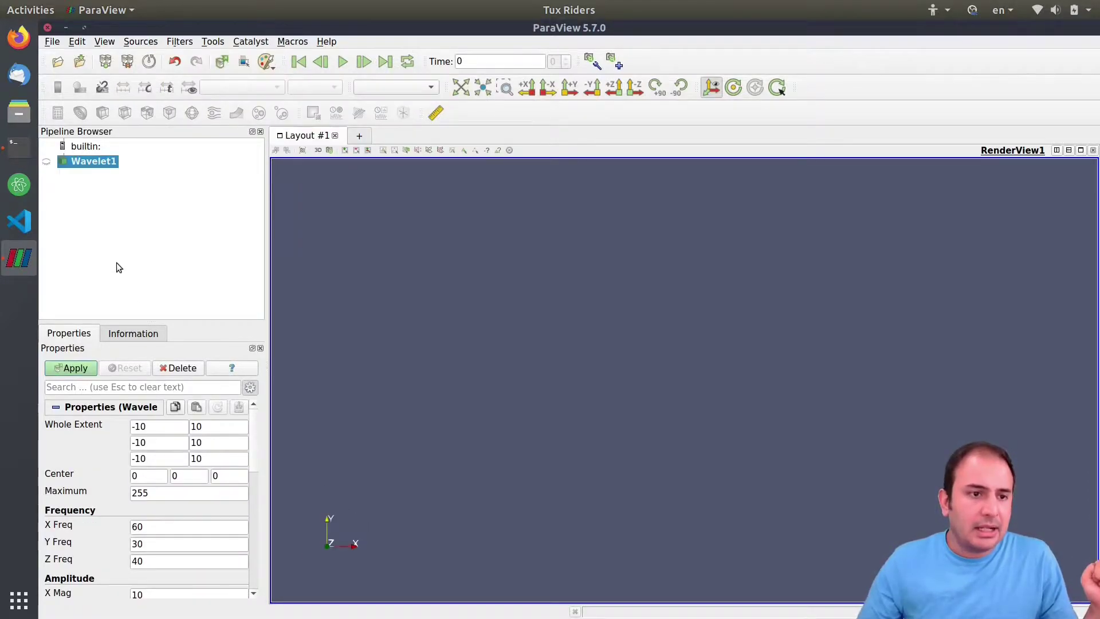
click(79, 368)
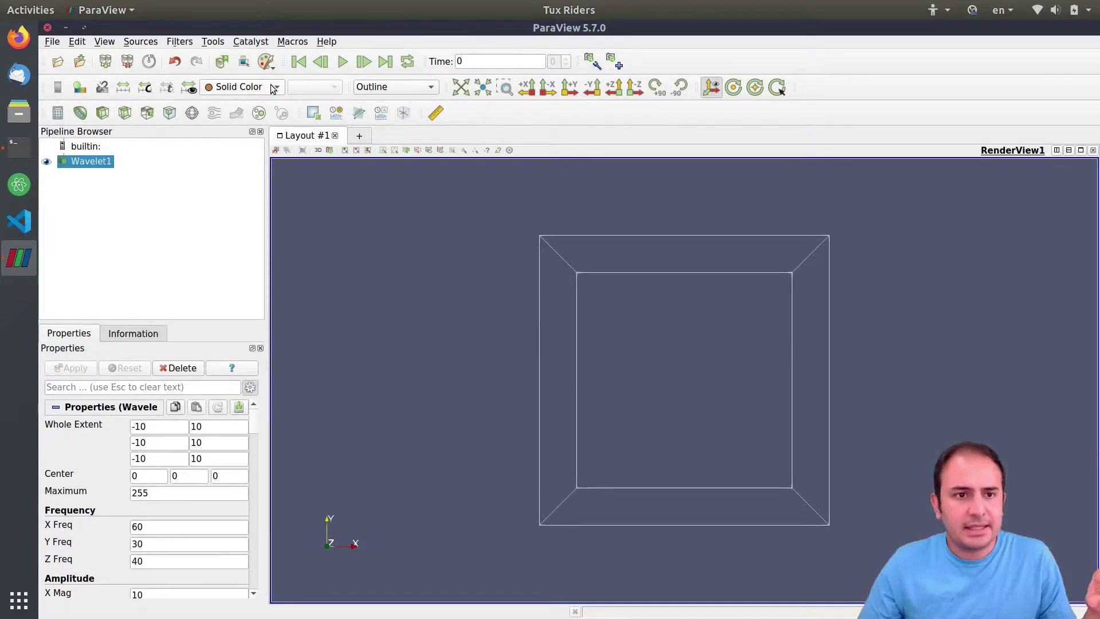
- Display the wavelet as Surface, then switch its representation to Surface With Edges
click(418, 86)
click(389, 150)
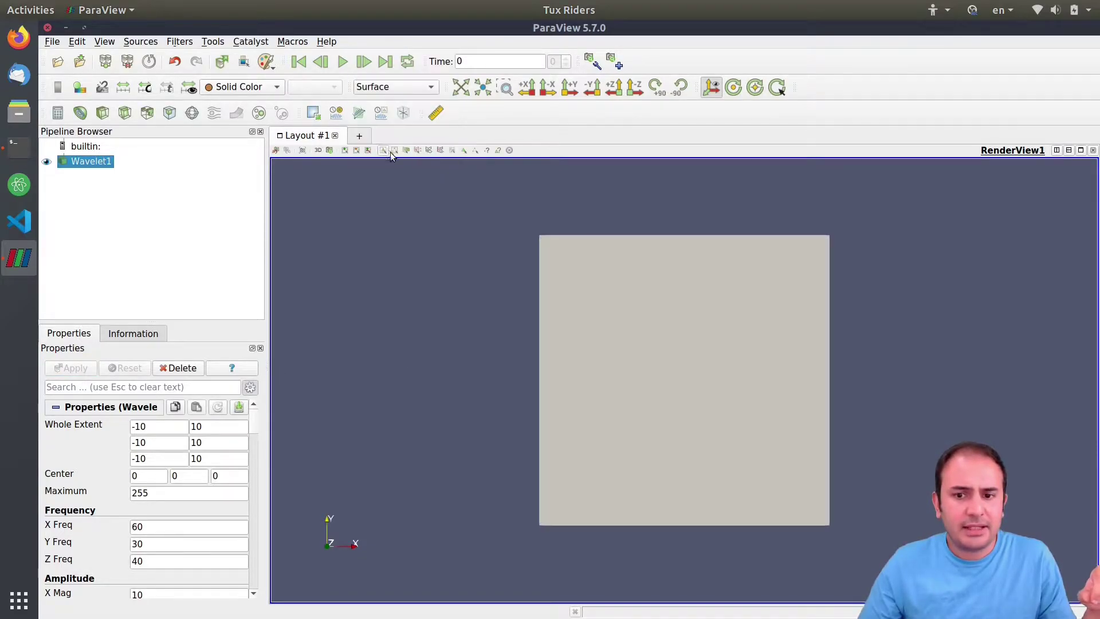
click(394, 89)
click(387, 131)
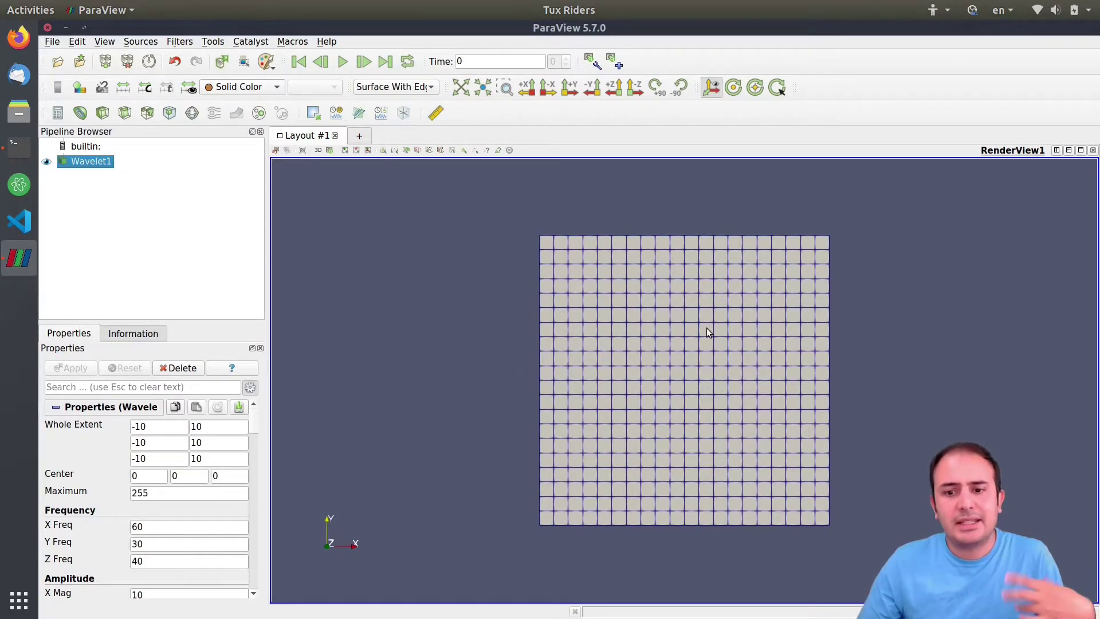
- Set the wavelet's representation to plain Surface and color it by RTData
drag(707, 328, 655, 341)
click(401, 86)
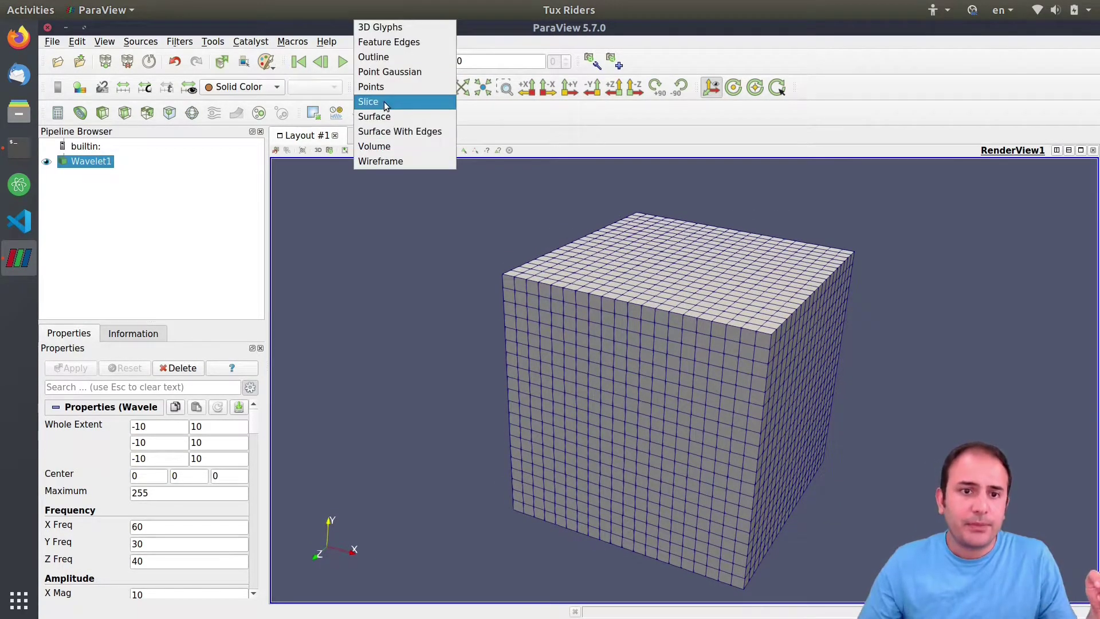
click(395, 117)
click(249, 89)
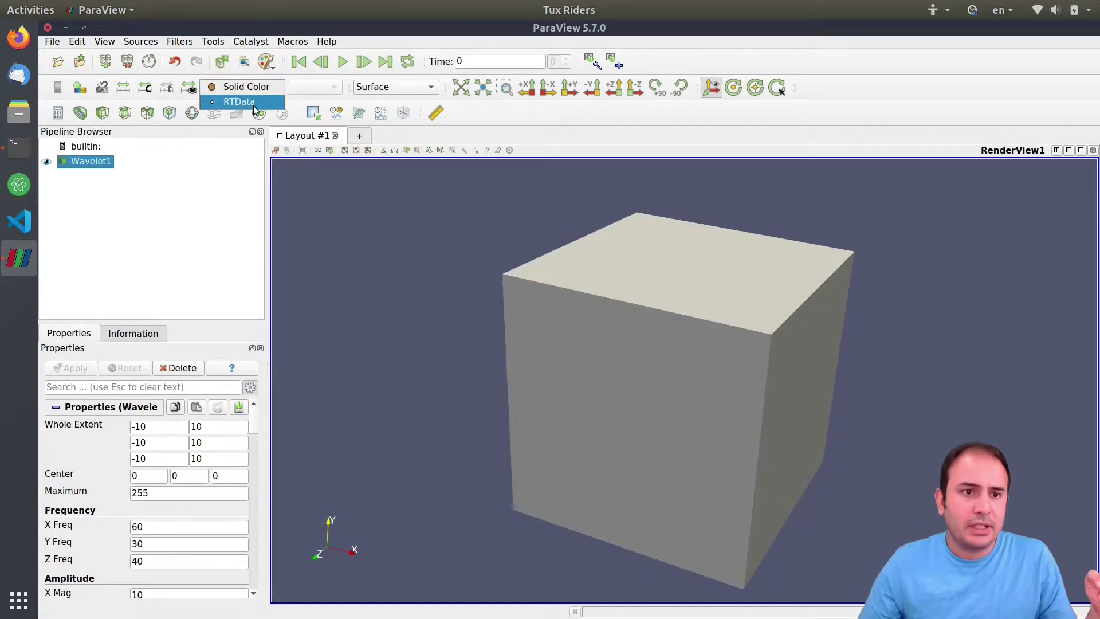
click(251, 101)
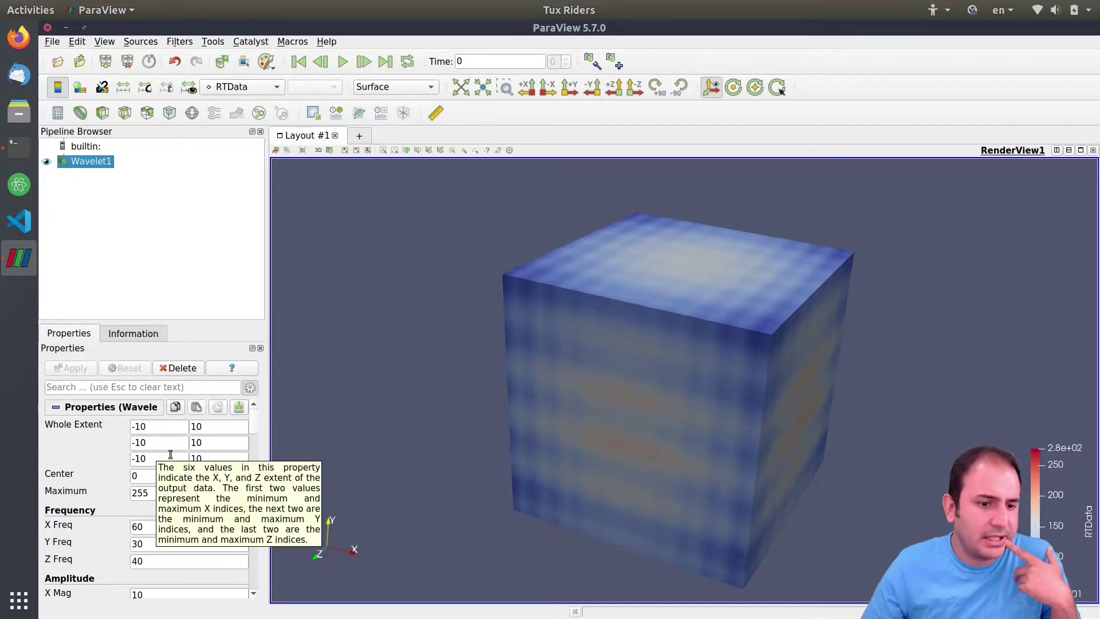
- Hide the advanced properties, set the wavelet's X extent to -20 to 20, and apply the change
mouse_move(250, 431)
mouse_down()
mouse_move(248, 483)
mouse_move(248, 418)
mouse_up()
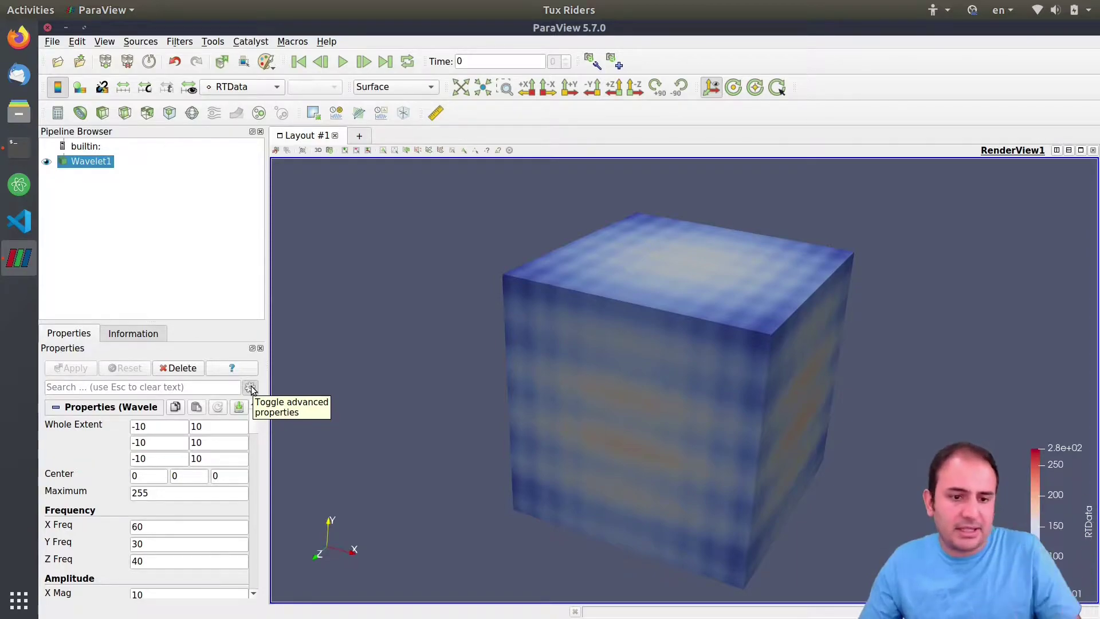
click(250, 388)
double_click(140, 424)
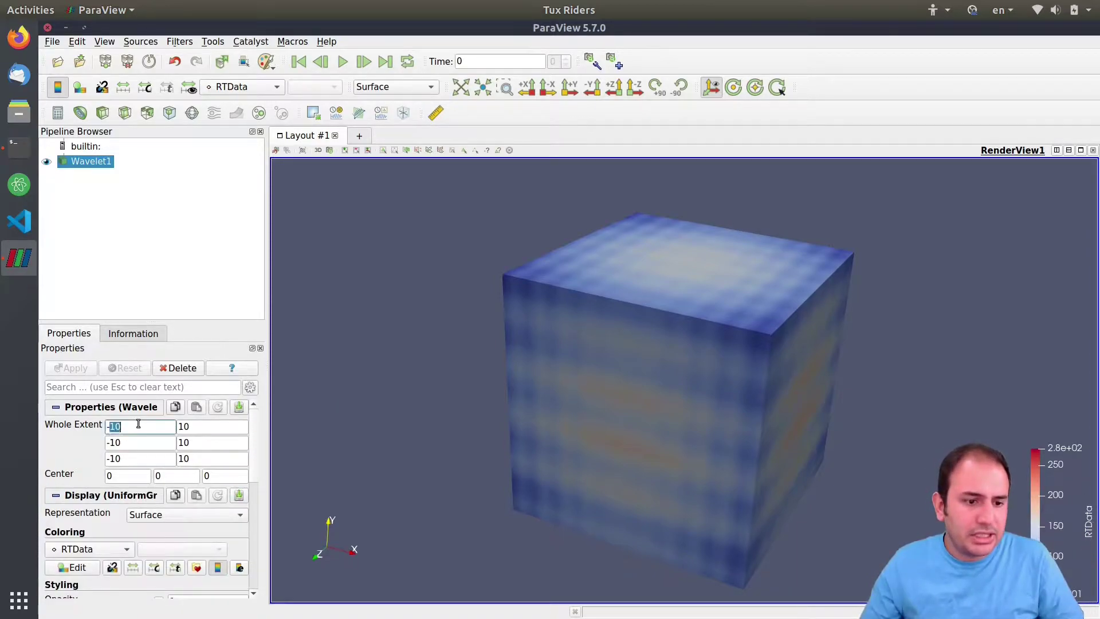
text(-20)
key(Tab)
text(20)
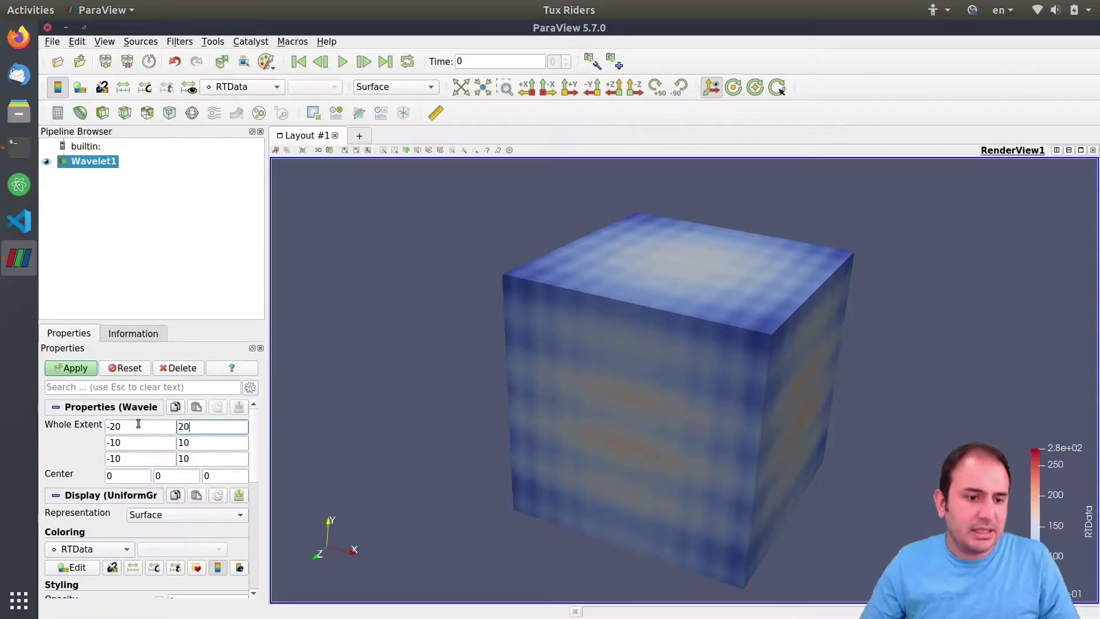
click(87, 374)
- Add a Clip filter of type Plane to the wavelet, with origin 0, 0, 0, X normal and the plane hidden, and apply it
drag(473, 382, 693, 445)
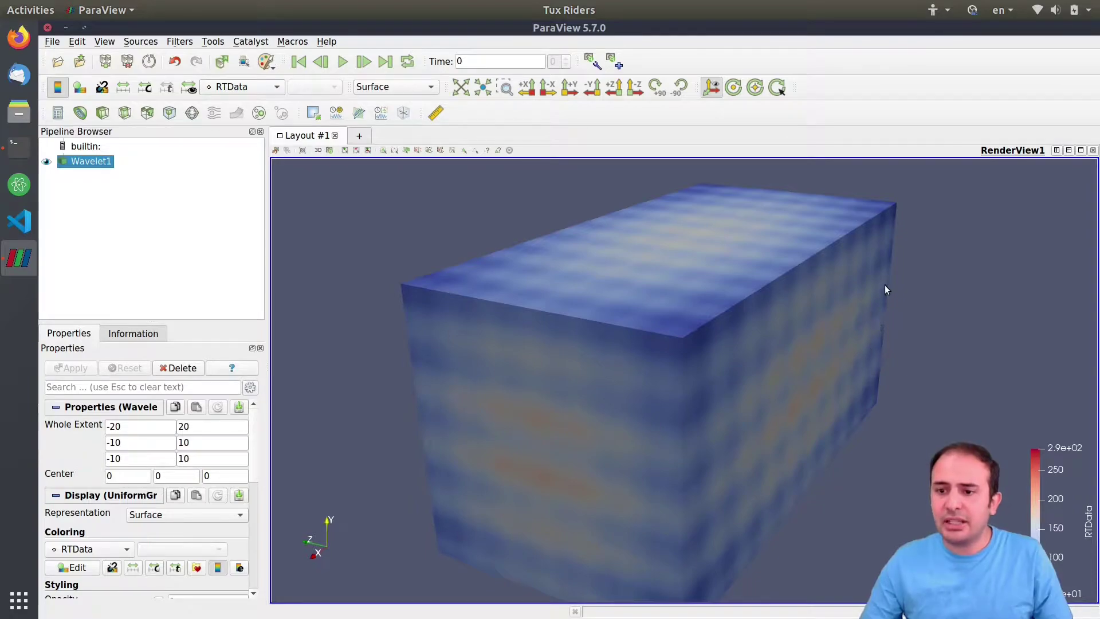
drag(604, 393, 651, 386)
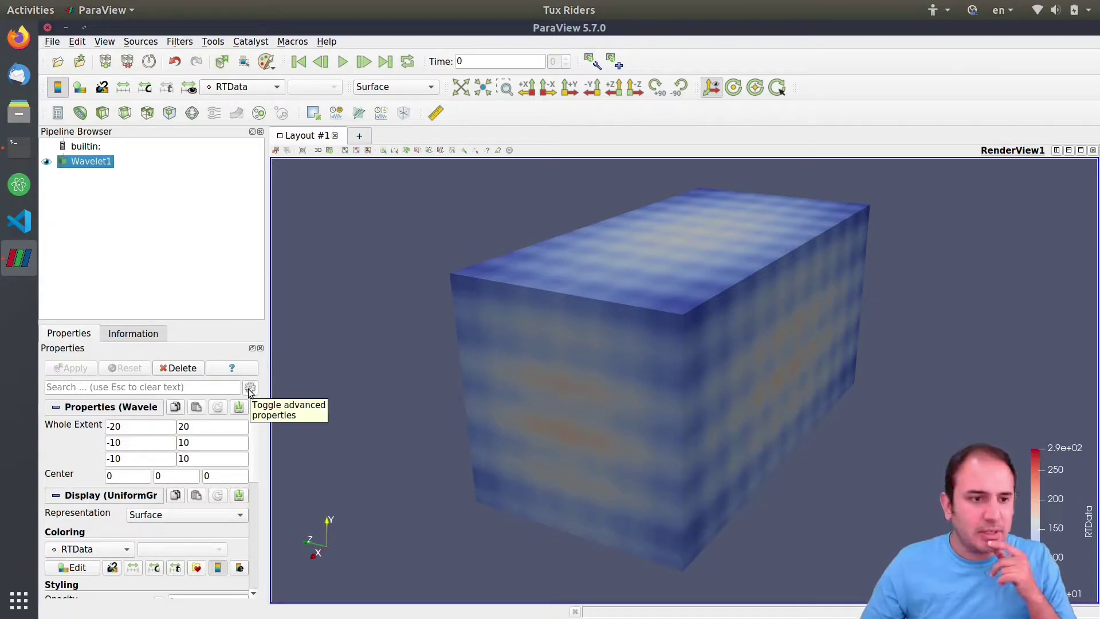
click(103, 113)
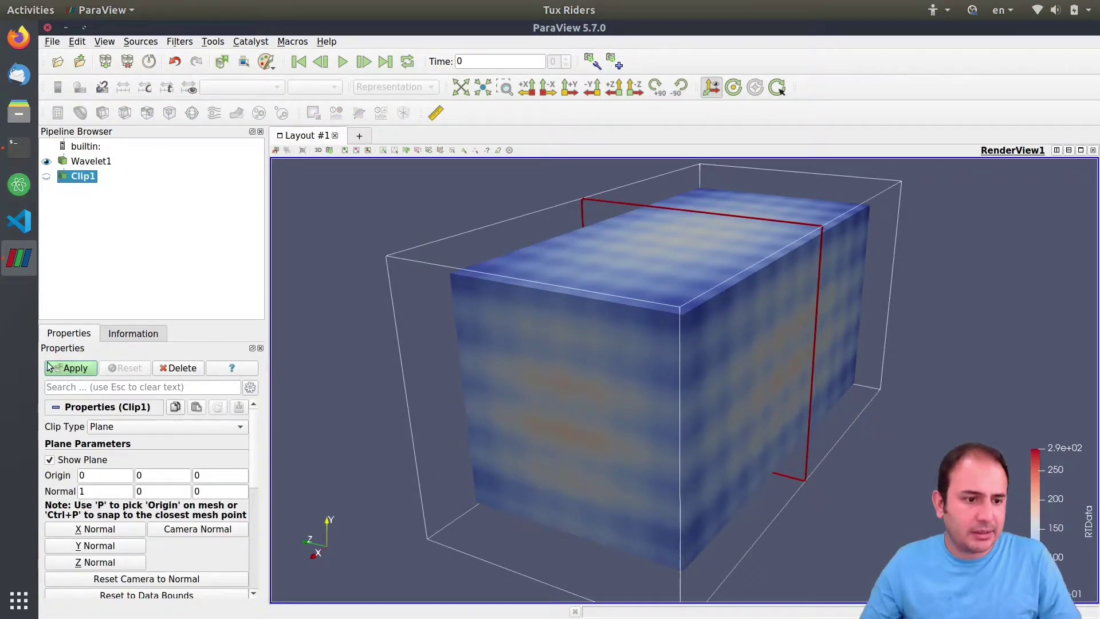
click(99, 461)
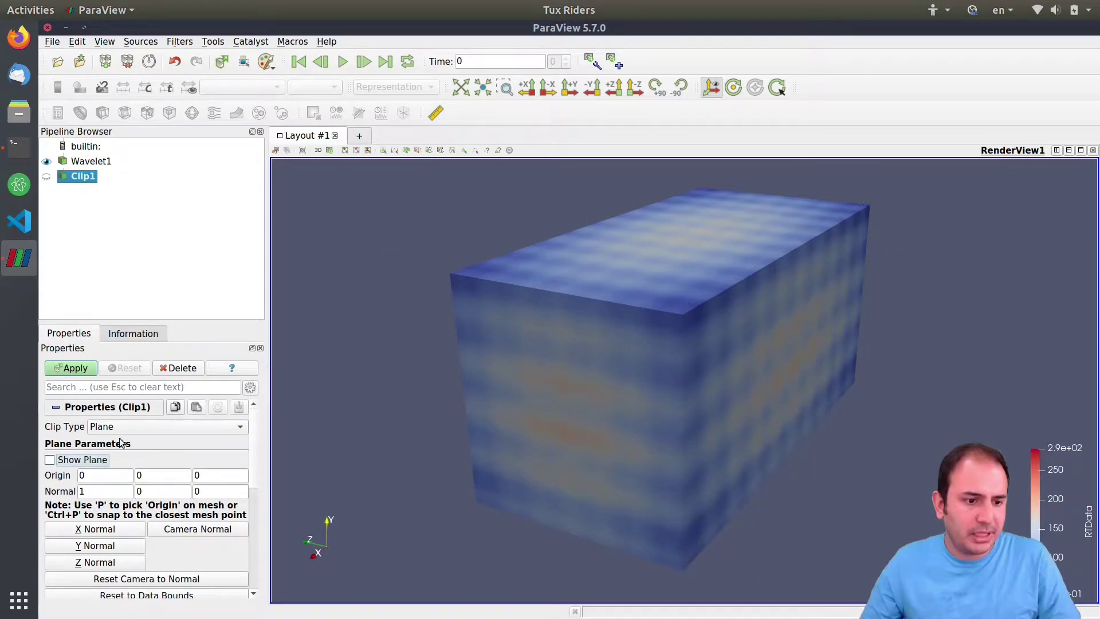
double_click(94, 491)
click(71, 367)
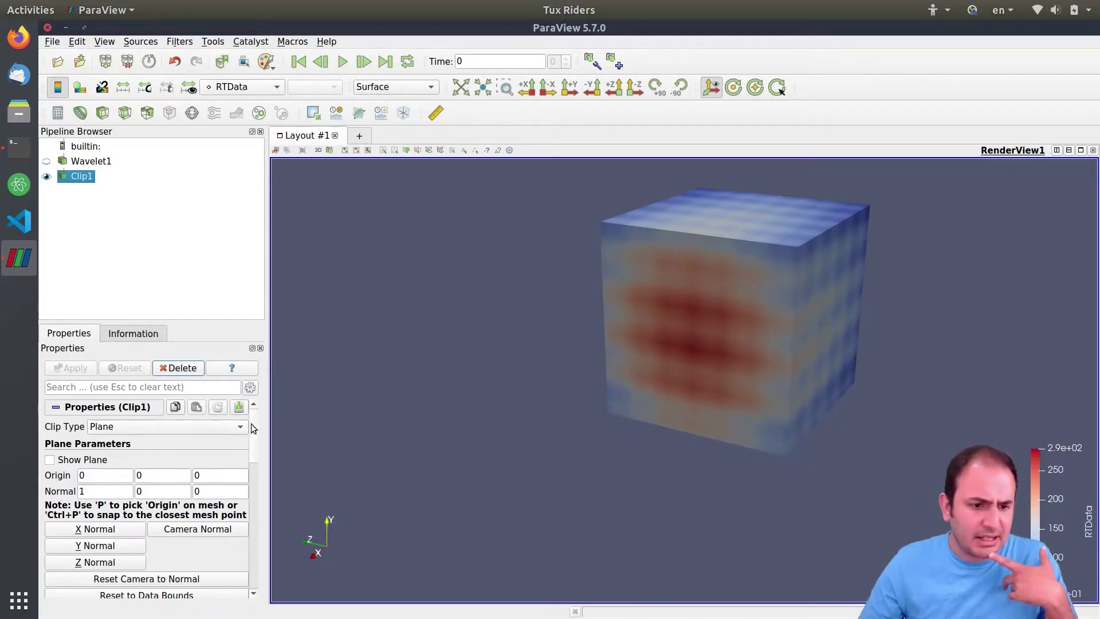
- Set the clip's plane offset to -10 and apply it
scroll(256, 439, down, 2)
scroll(257, 447, down, 3)
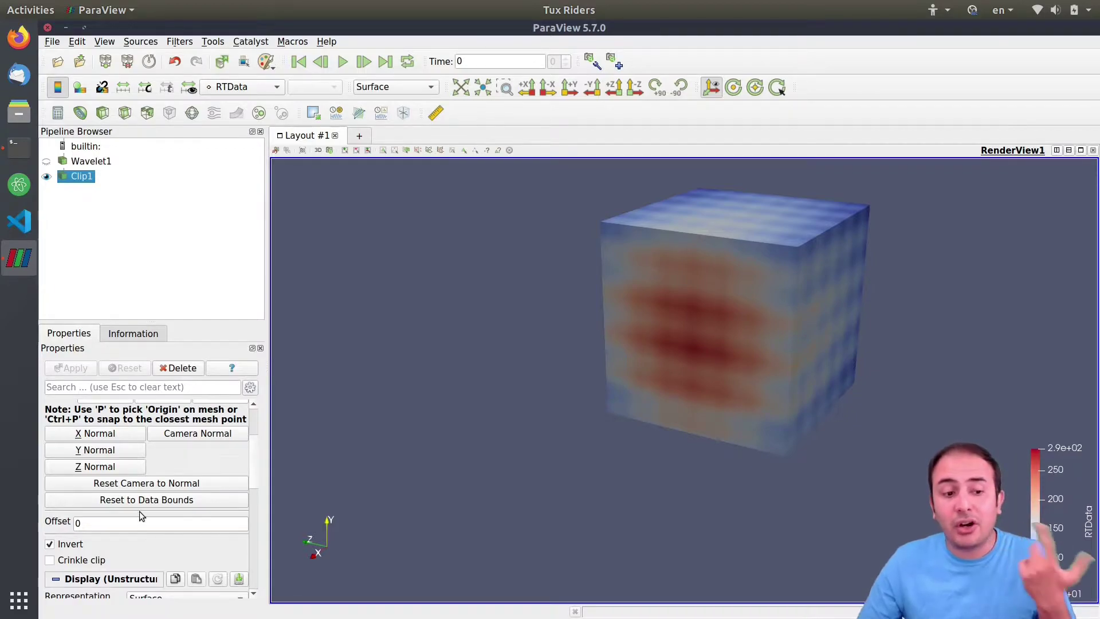
double_click(122, 523)
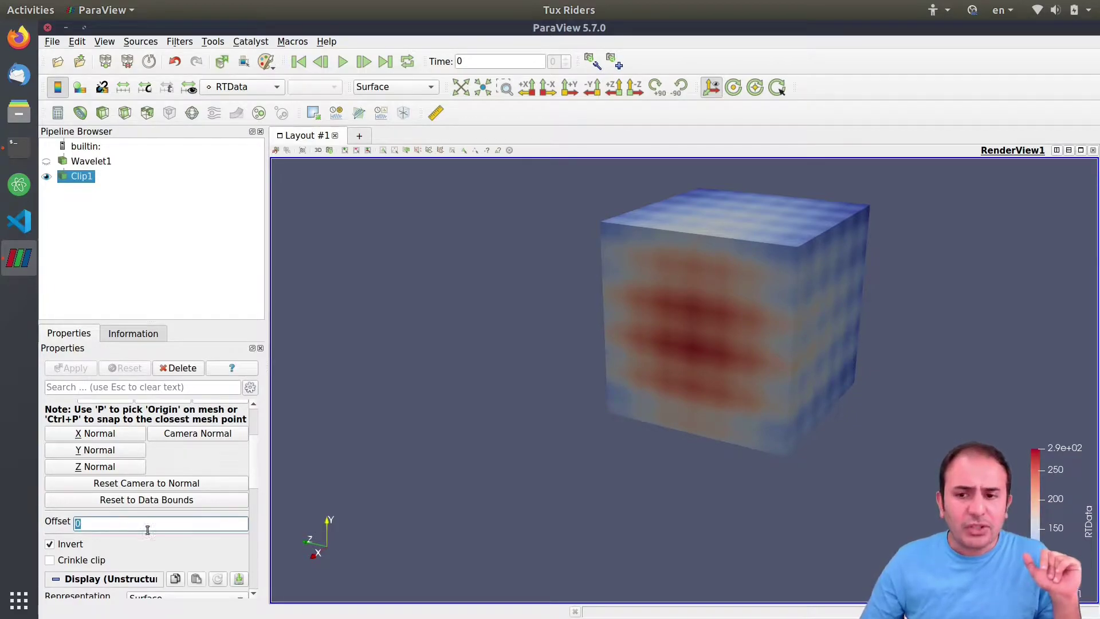
scroll(255, 470, up, 5)
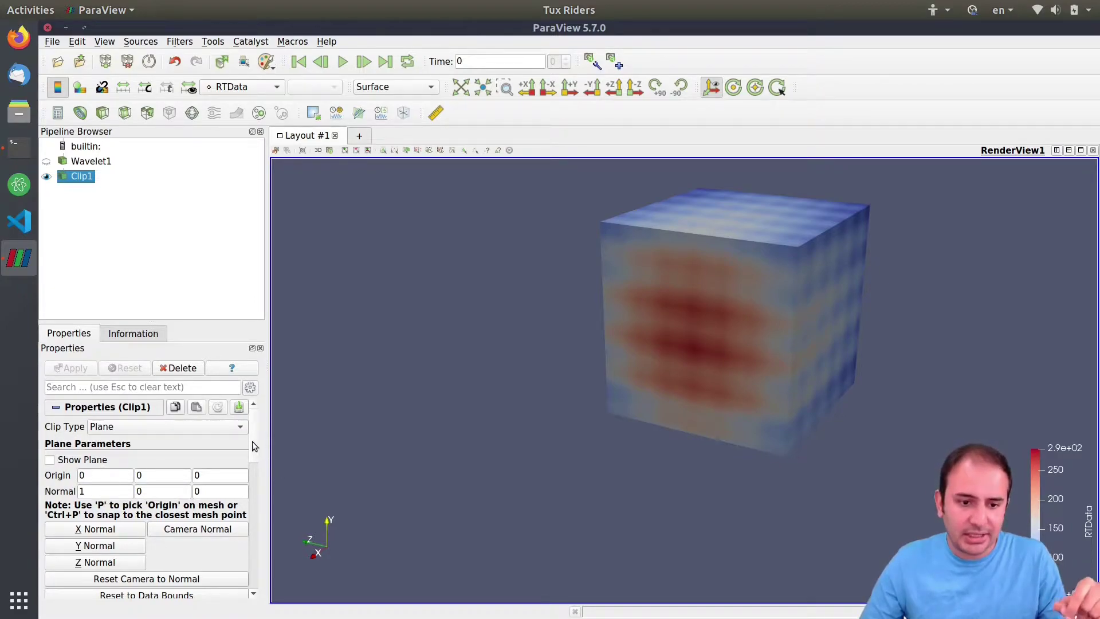
scroll(253, 444, down, 2)
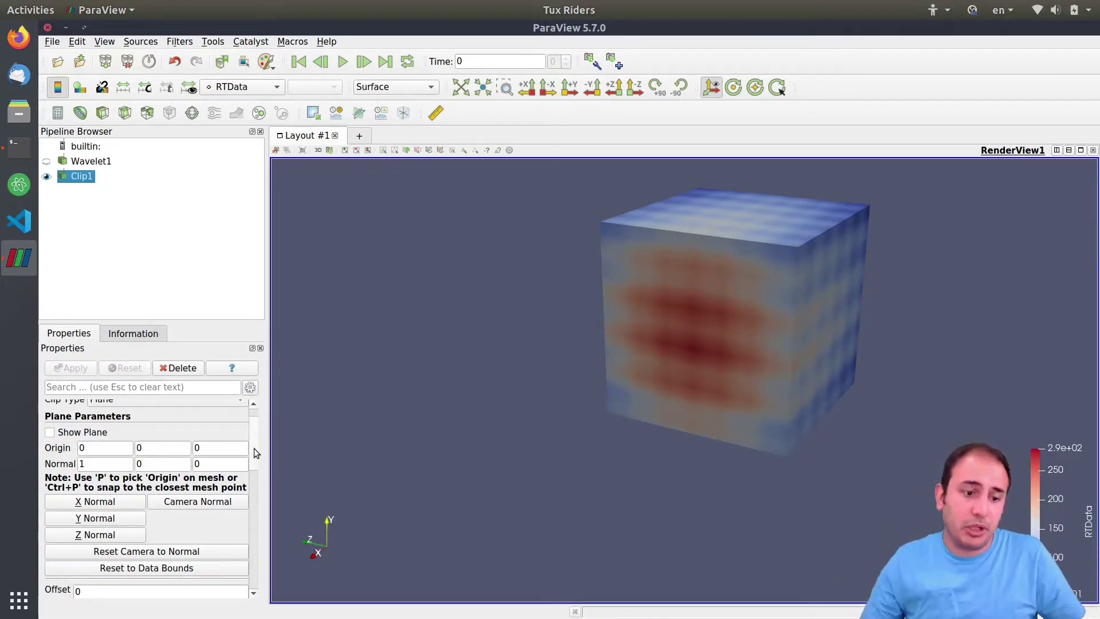
scroll(254, 453, down, 5)
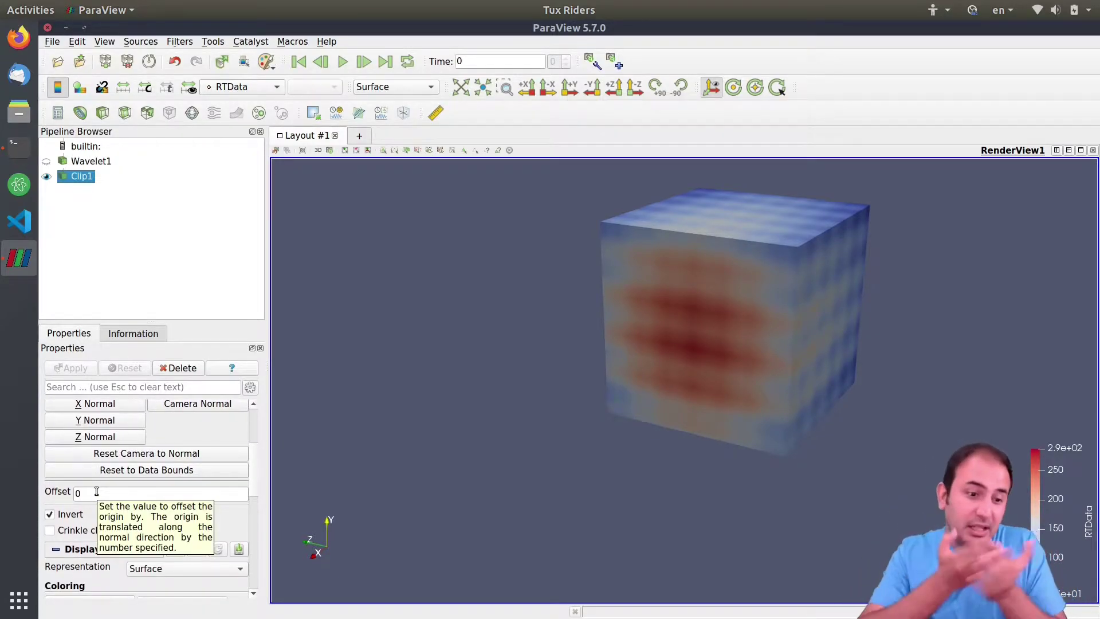
double_click(96, 492)
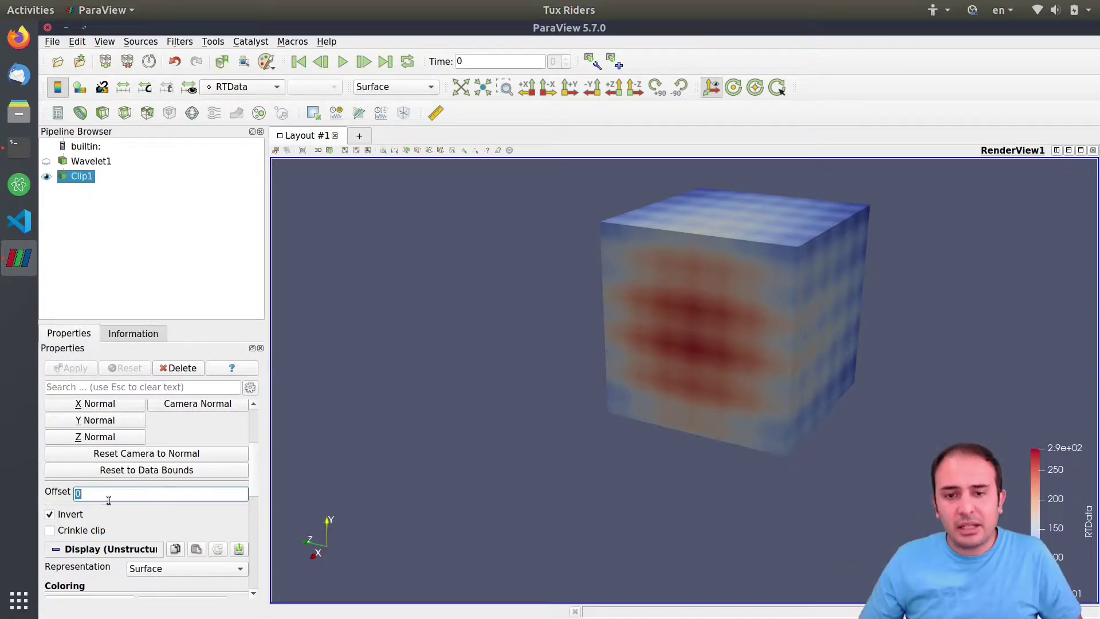
text(-10)
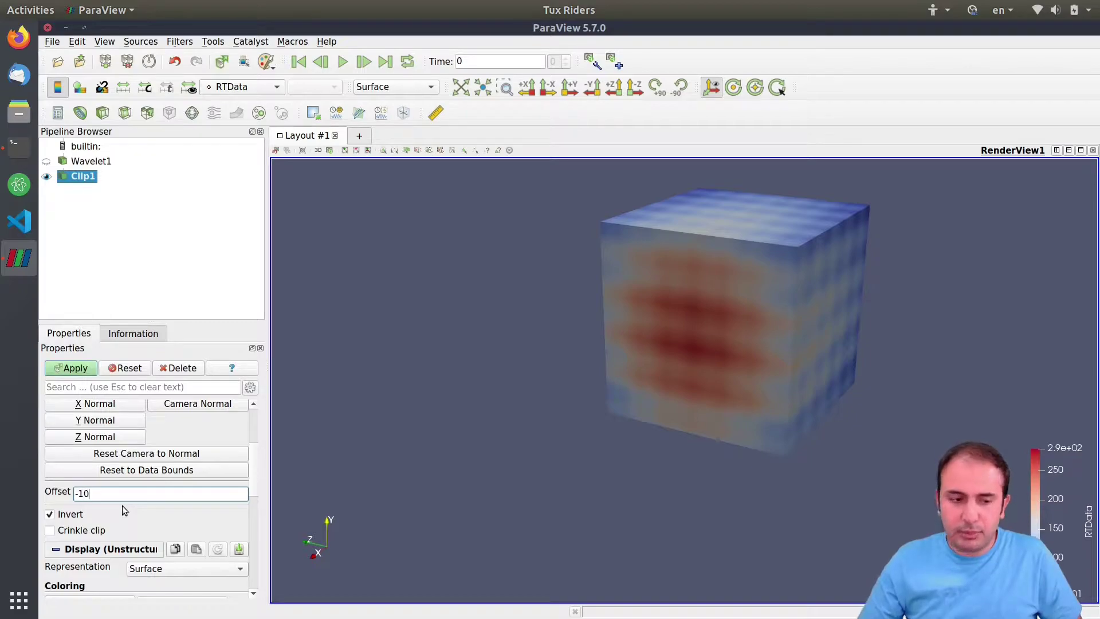
click(74, 368)
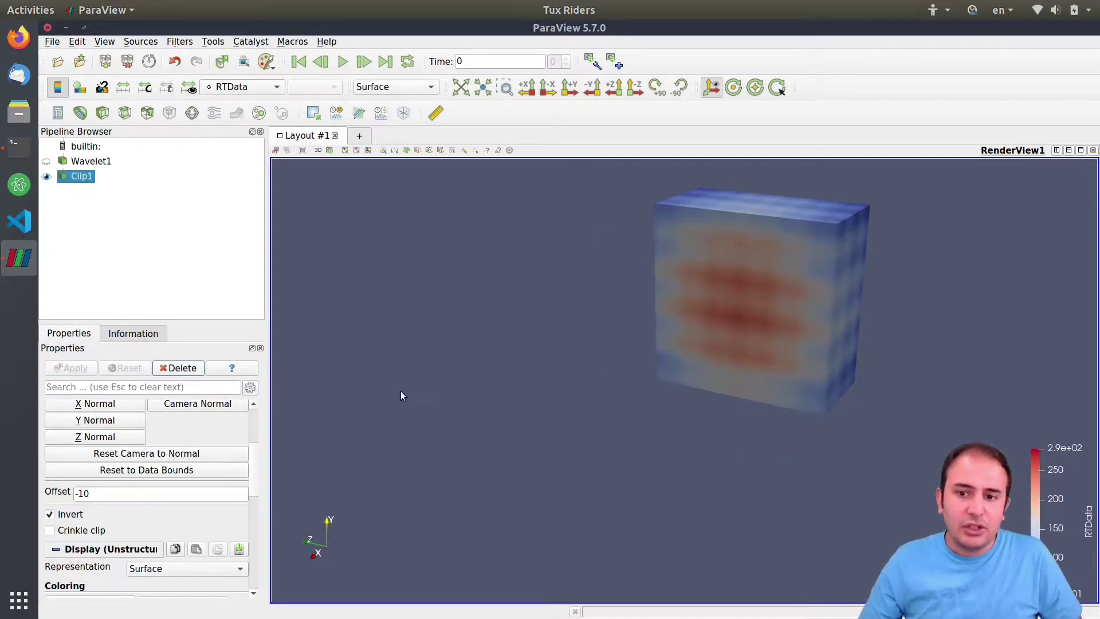
- Show the clip plane and set its offset to 10, applying the change
scroll(172, 435, up, 3)
click(71, 403)
drag(983, 367, 863, 341)
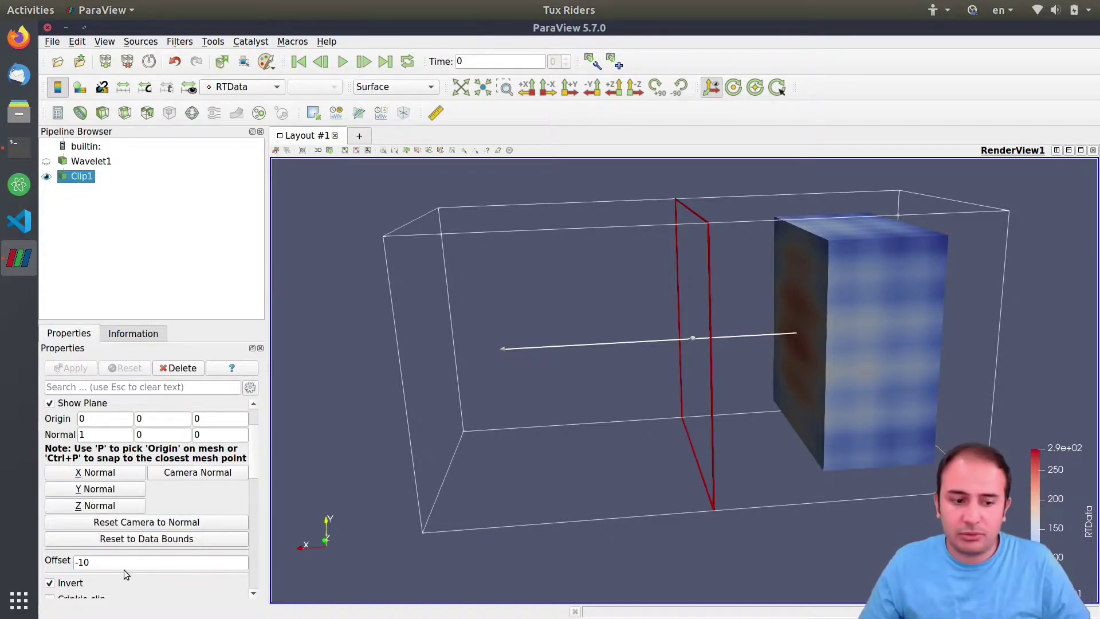
triple_click(155, 567)
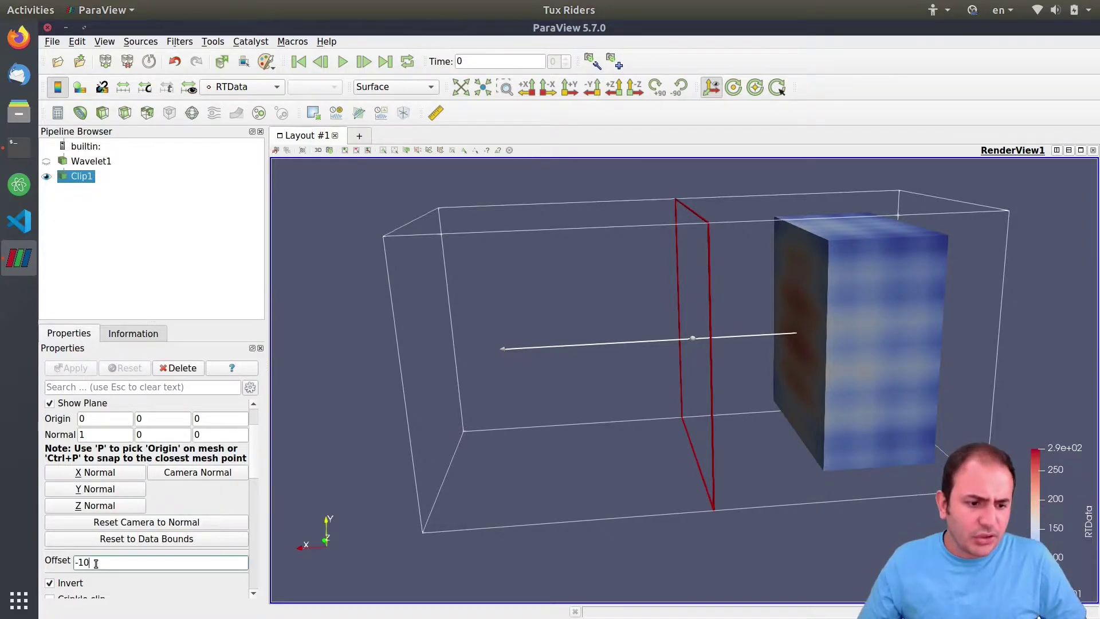
text(10)
key(Return)
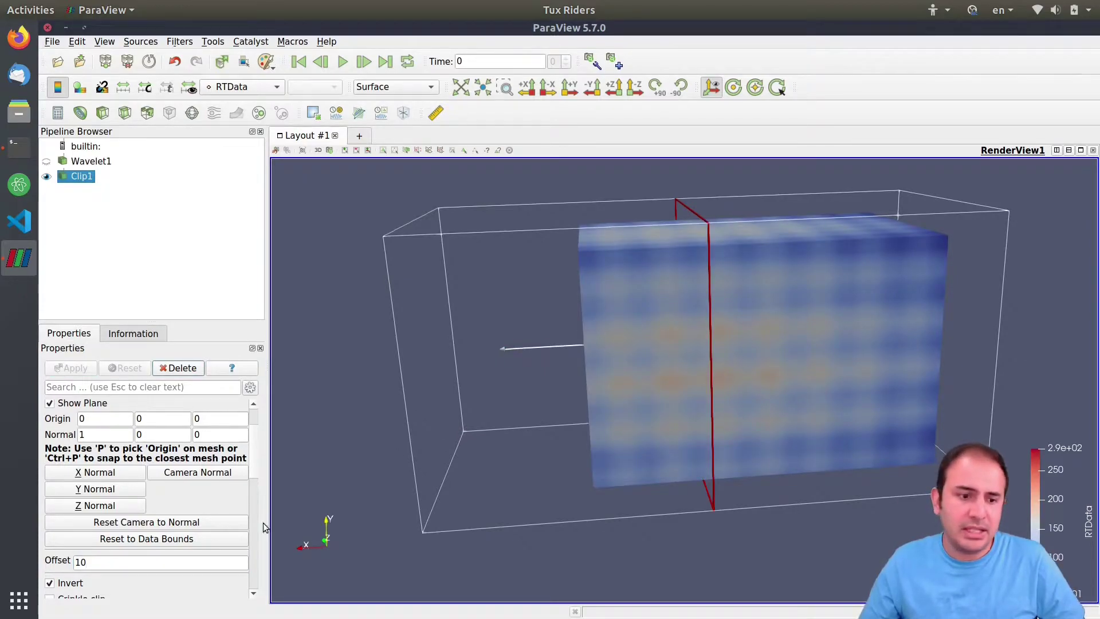
- Reset the clip offset to 0, apply it, and hide the clip plane
triple_click(109, 561)
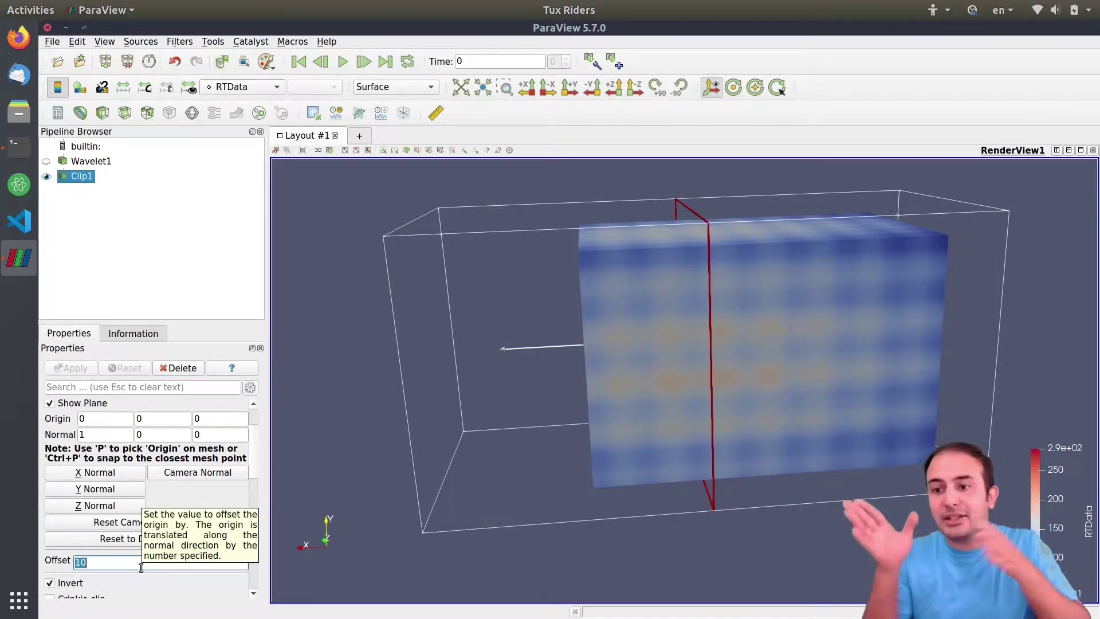
text(0)
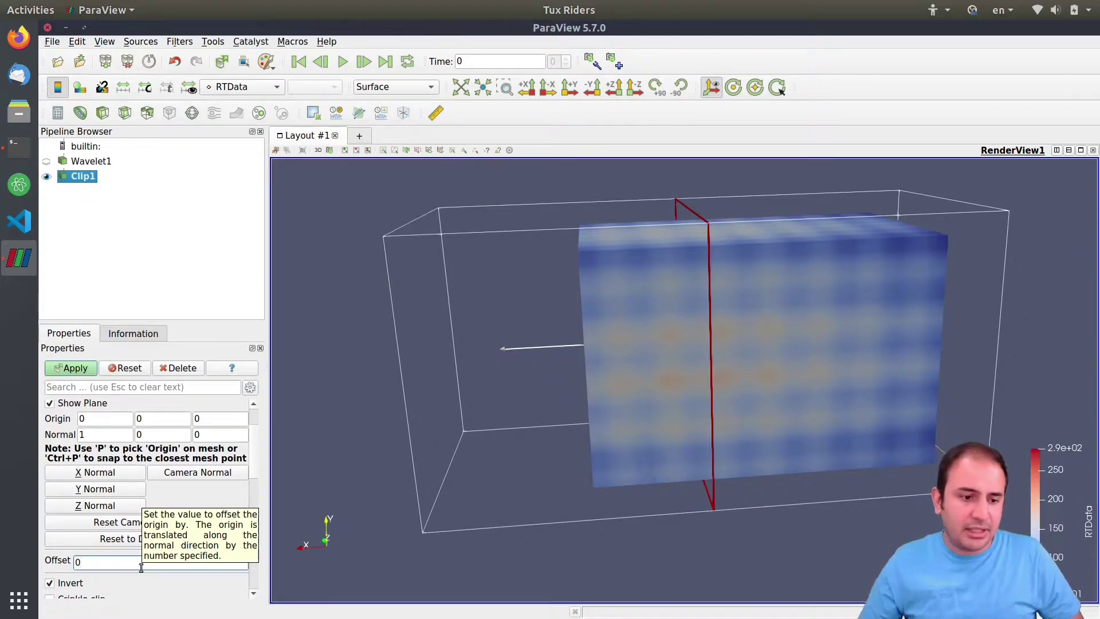
click(70, 368)
click(74, 404)
drag(430, 409, 559, 422)
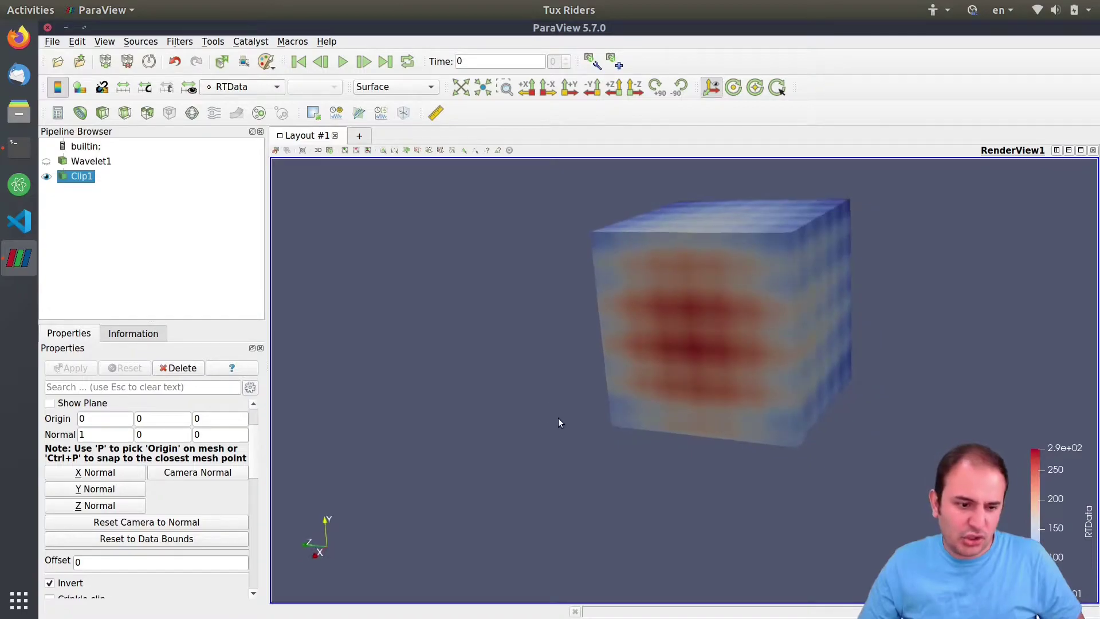
- Set the clip's plane offset to -10, apply it, and view the clipped face
click(138, 559)
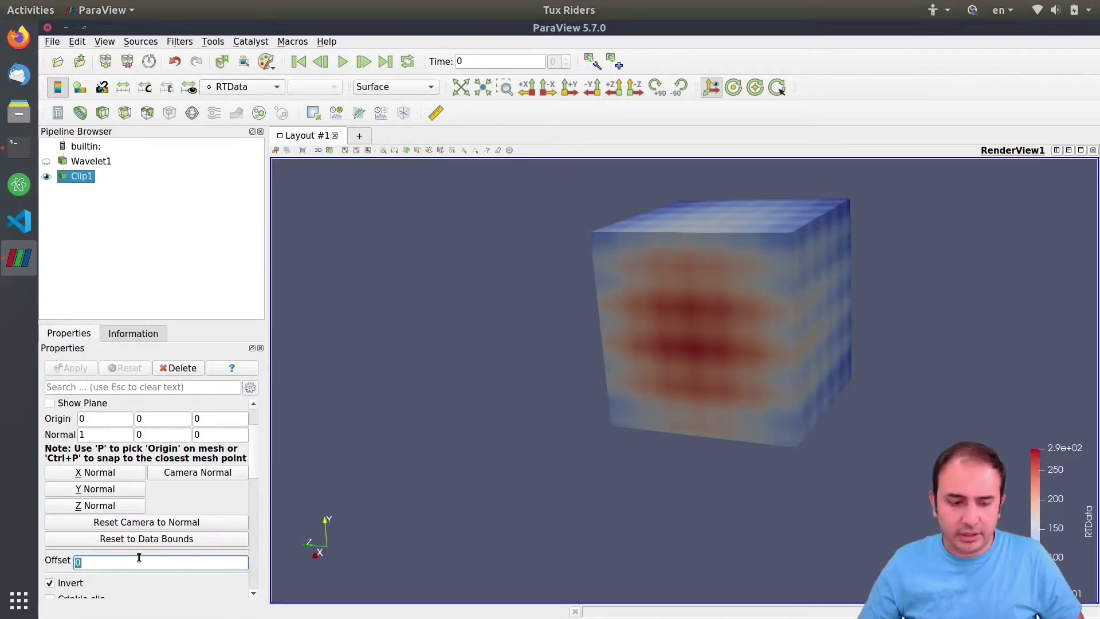
text(-10)
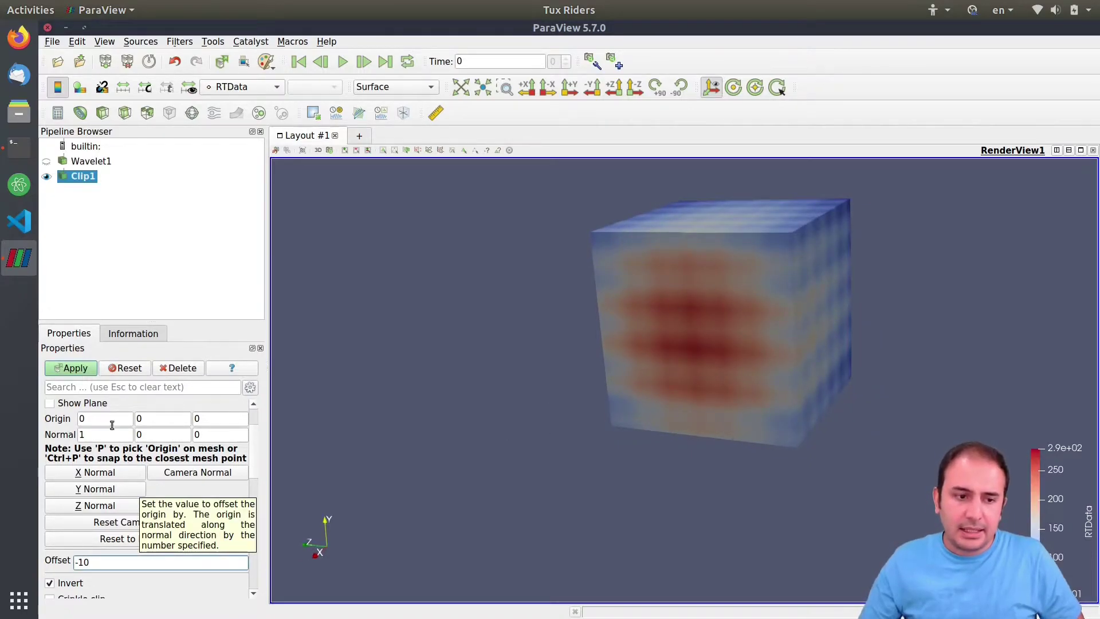
click(67, 370)
drag(741, 420, 778, 432)
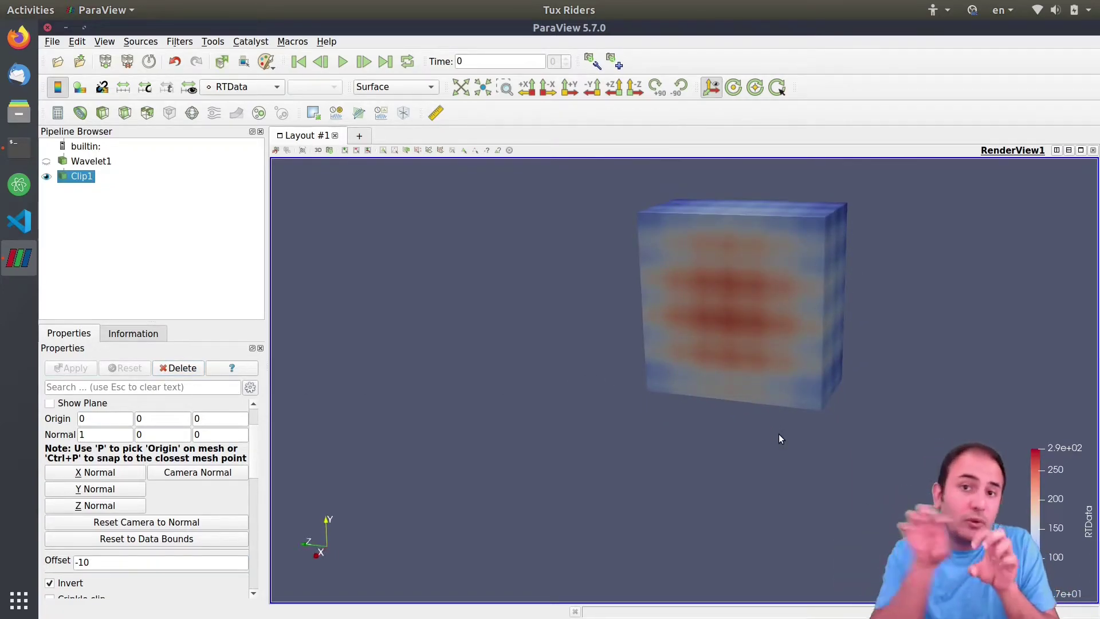
- Return the clip's plane offset to 0 and apply the change
triple_click(114, 561)
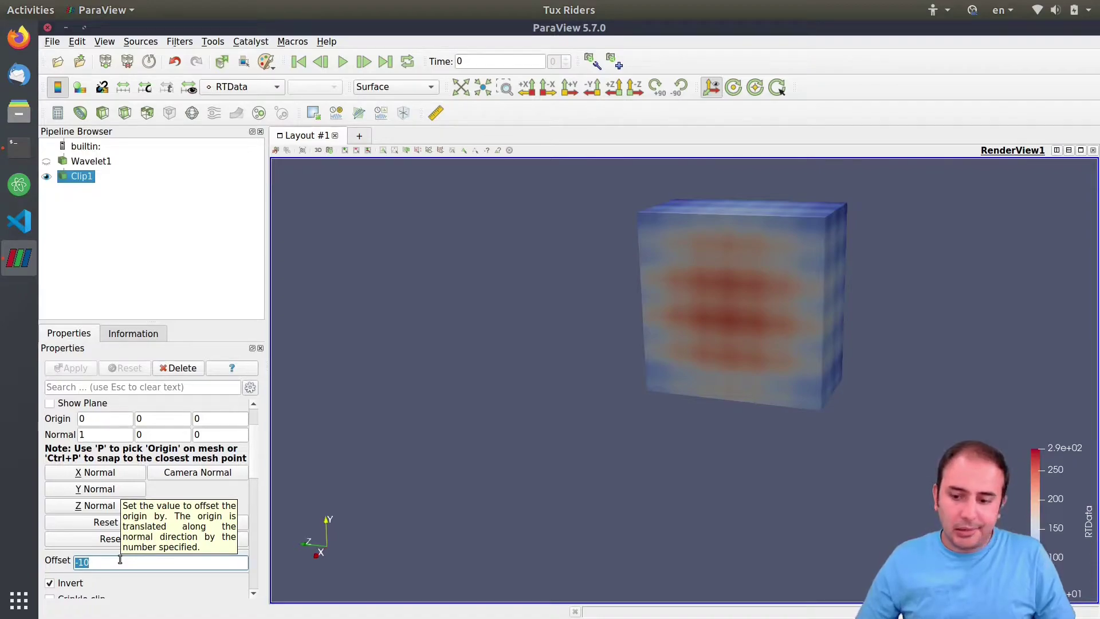
text(0)
click(80, 370)
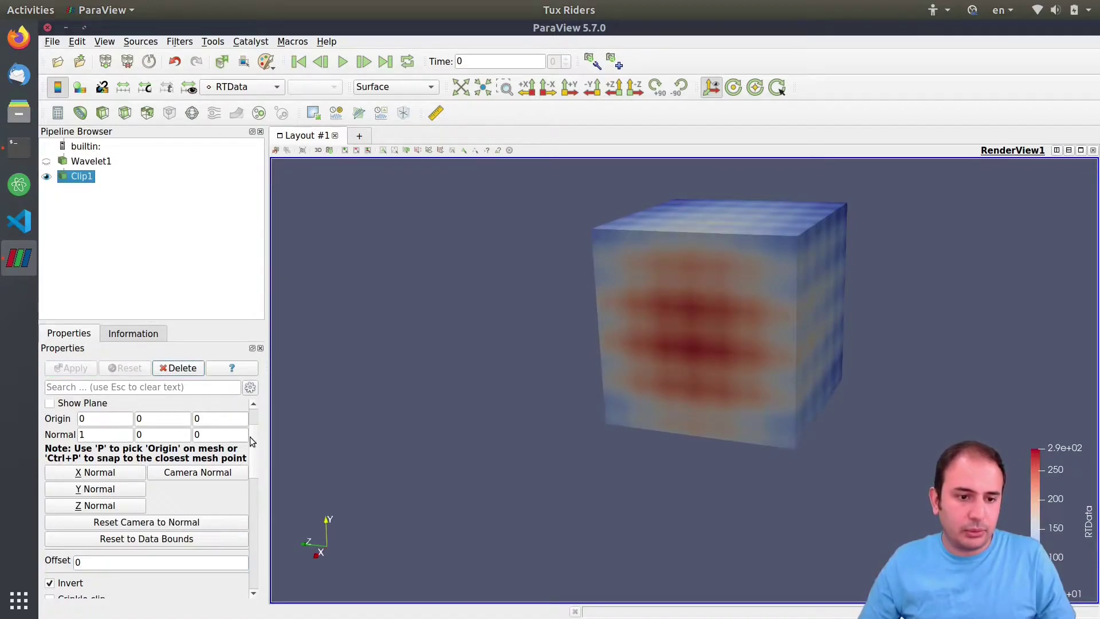
scroll(253, 427, up, 3)
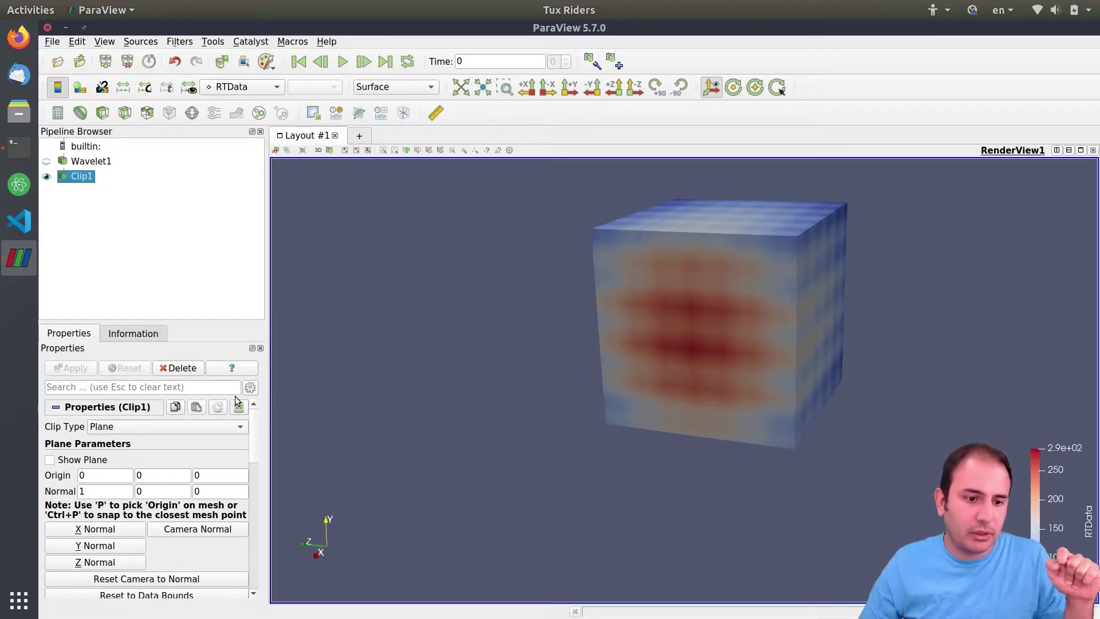
- Set the X frequency of Wavelet1 to 10 and apply it
click(84, 162)
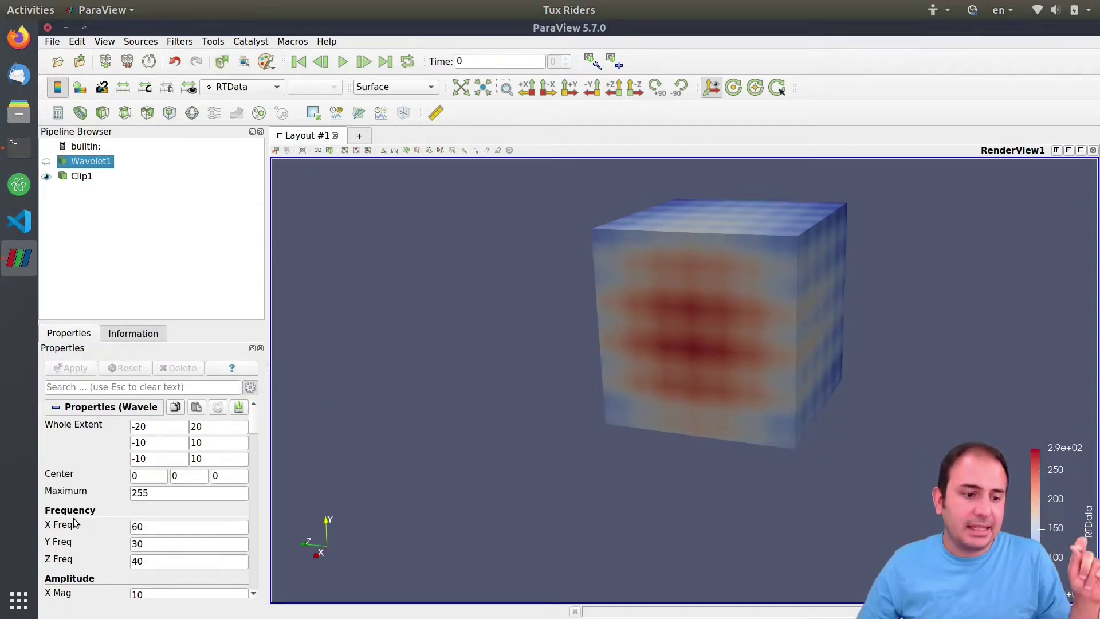
double_click(164, 529)
text(10)
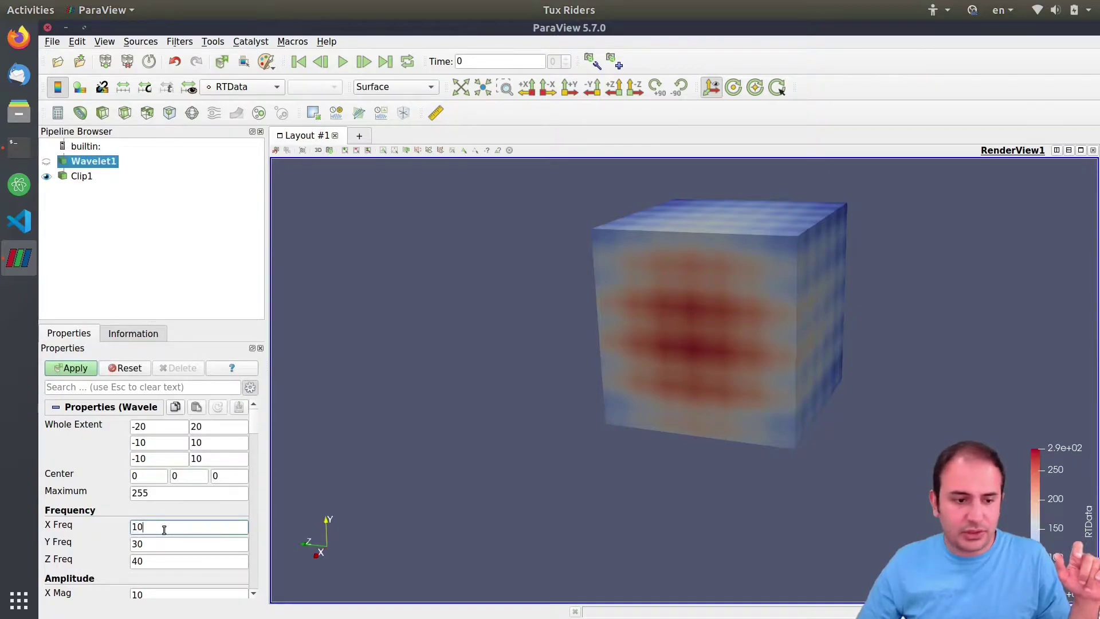
click(75, 371)
mouse_move(631, 389)
mouse_down()
mouse_move(692, 382)
mouse_move(631, 384)
mouse_up()
- Show the full Wavelet1 to examine its changed pattern from several angles, and hide it again
click(46, 161)
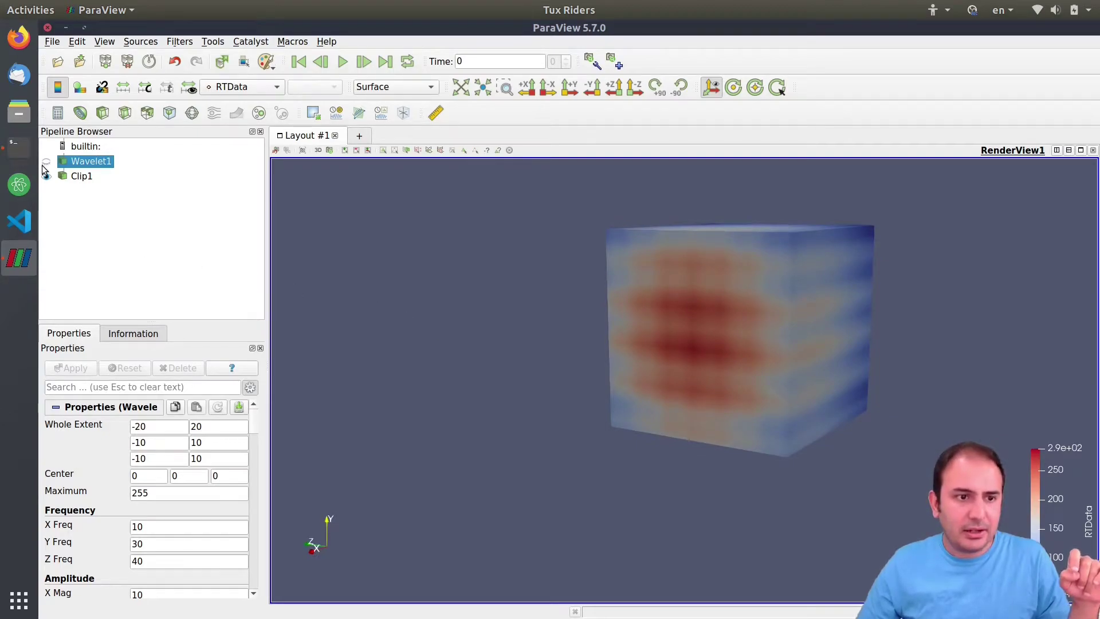
drag(659, 303, 721, 347)
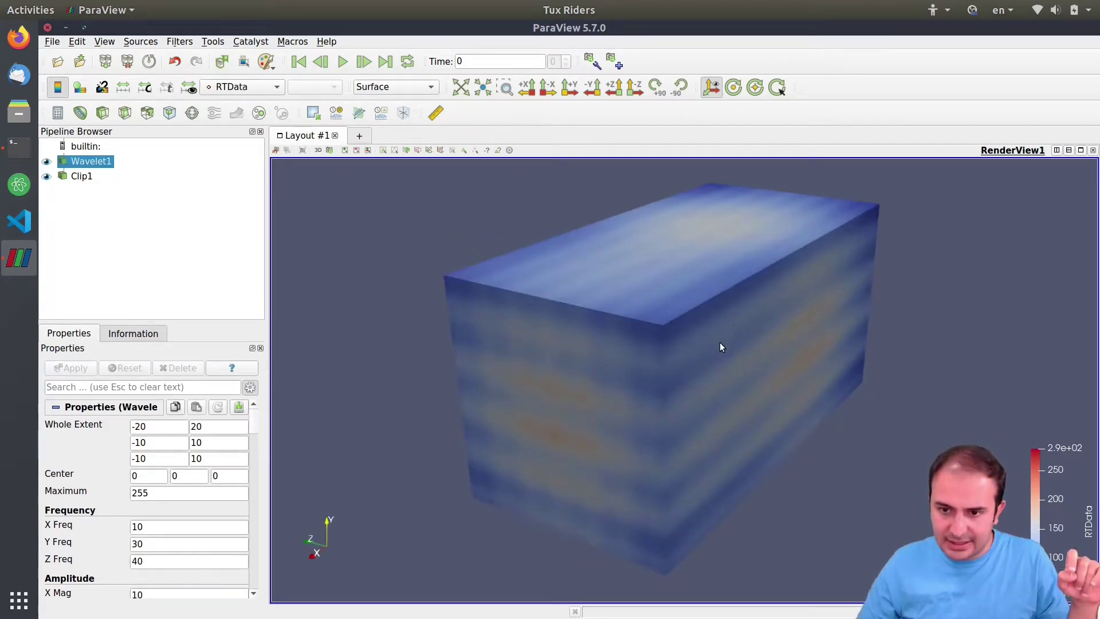
click(46, 162)
drag(741, 425, 728, 364)
- Select Clip1, play the time animation, and return to the first frame
click(84, 176)
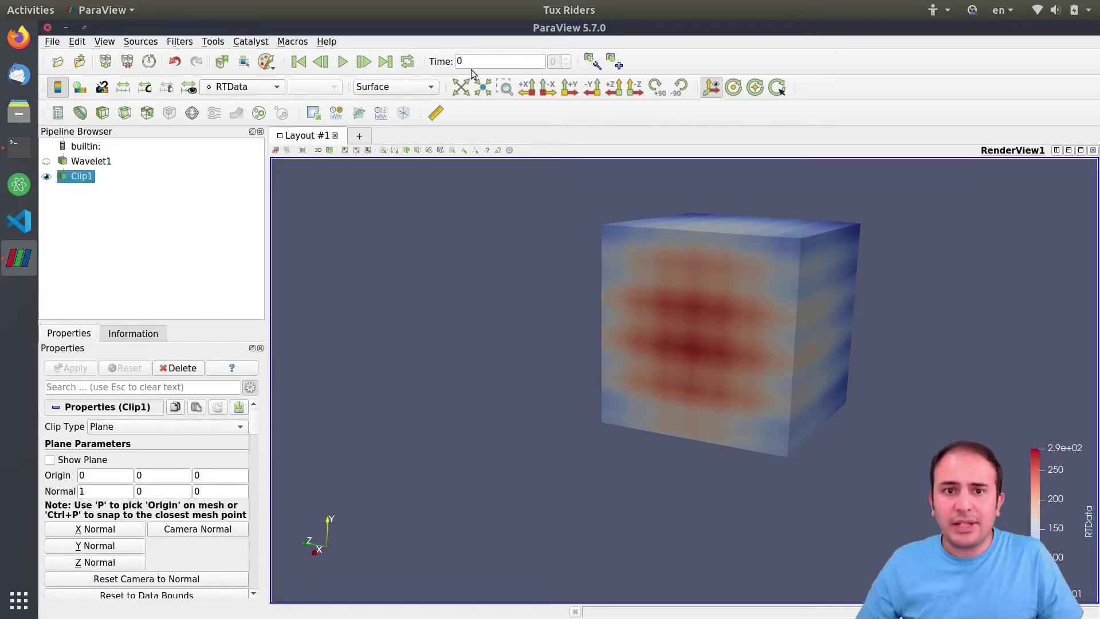
click(343, 61)
click(298, 62)
drag(669, 358, 718, 355)
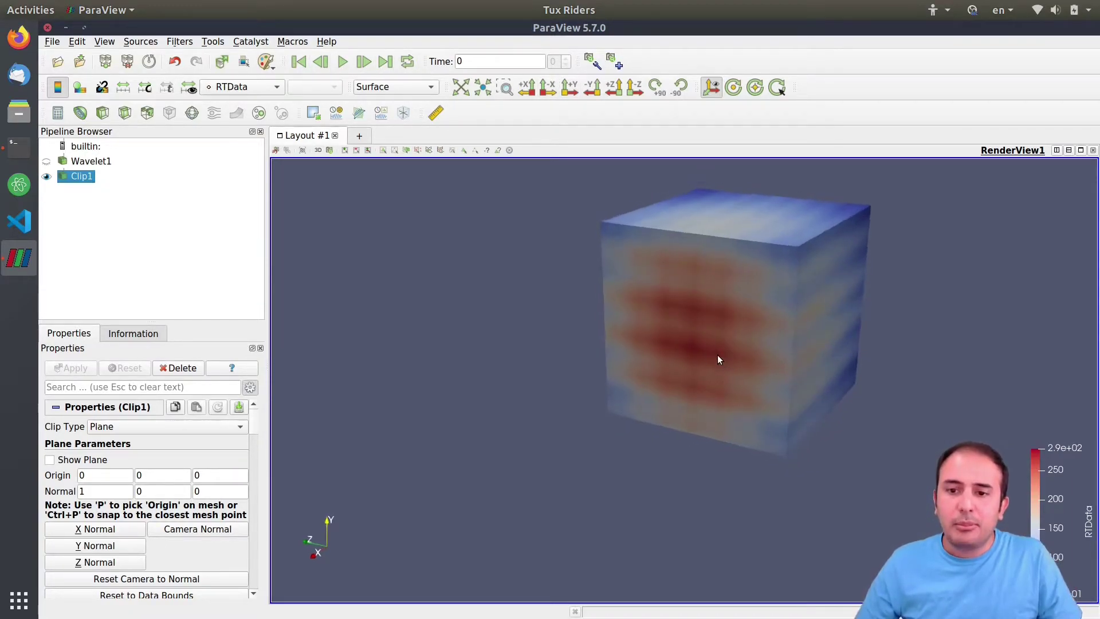
- Show the Animation View and add an animation track for Clip1's Clip Type - Offset property
click(104, 41)
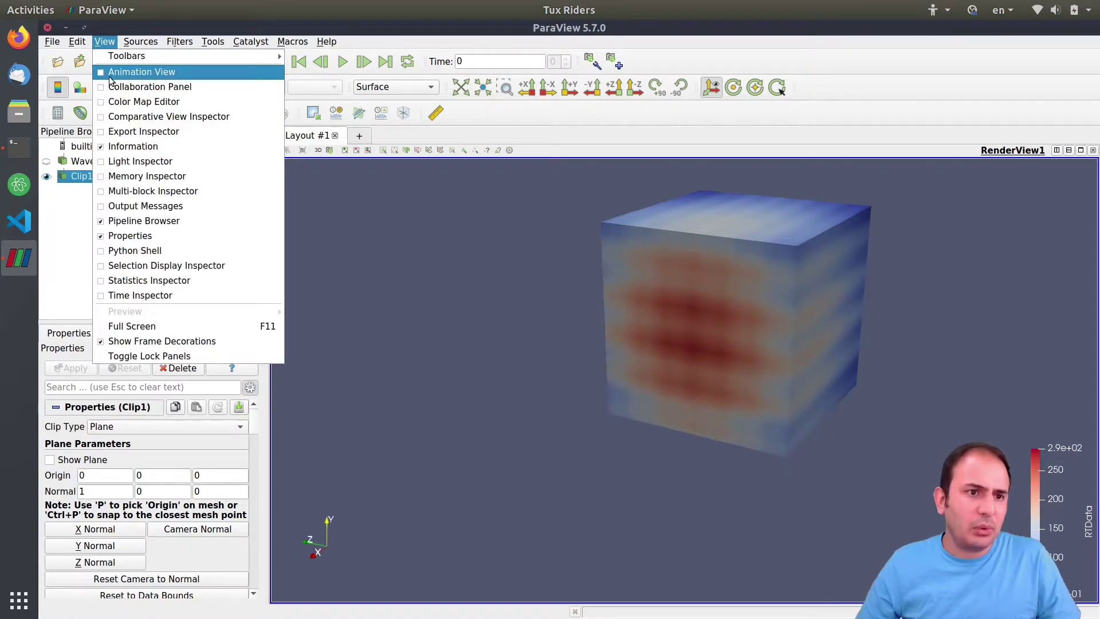
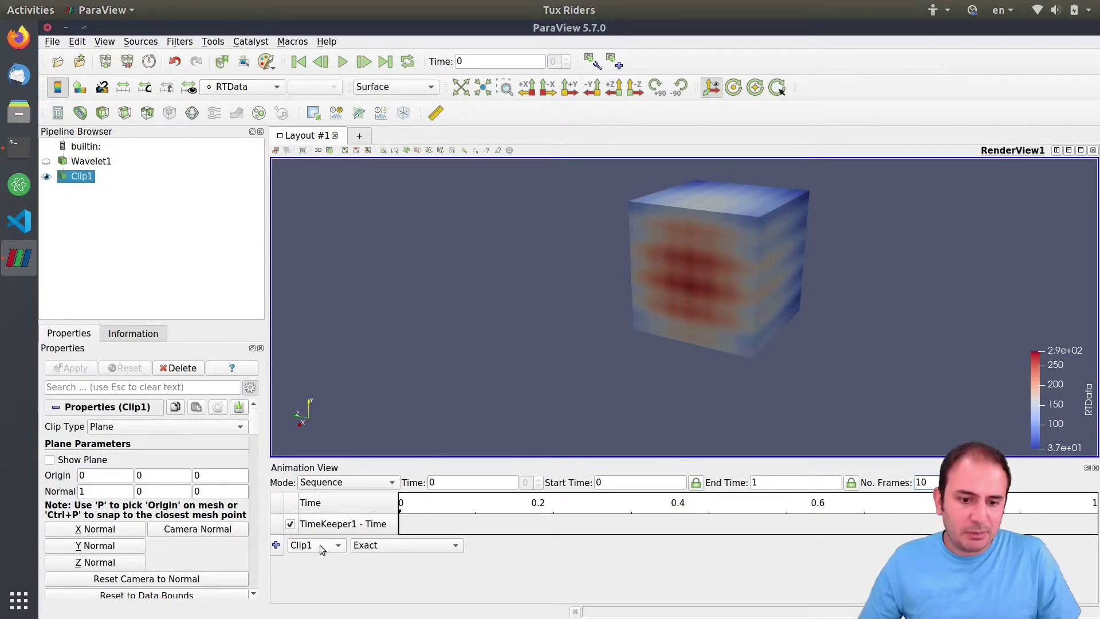
click(361, 546)
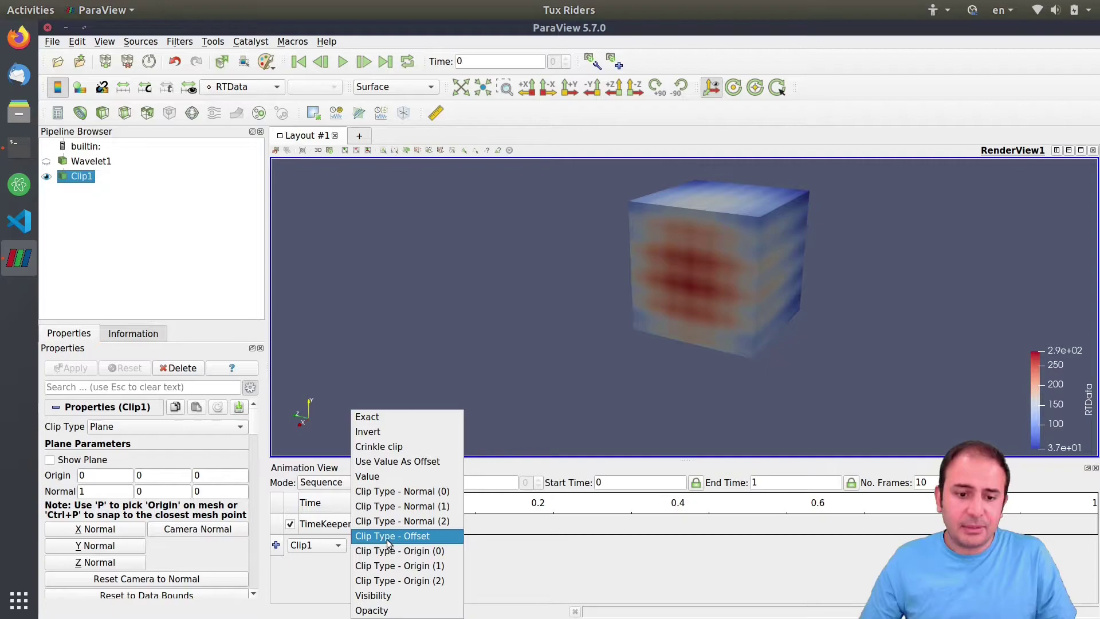
click(252, 437)
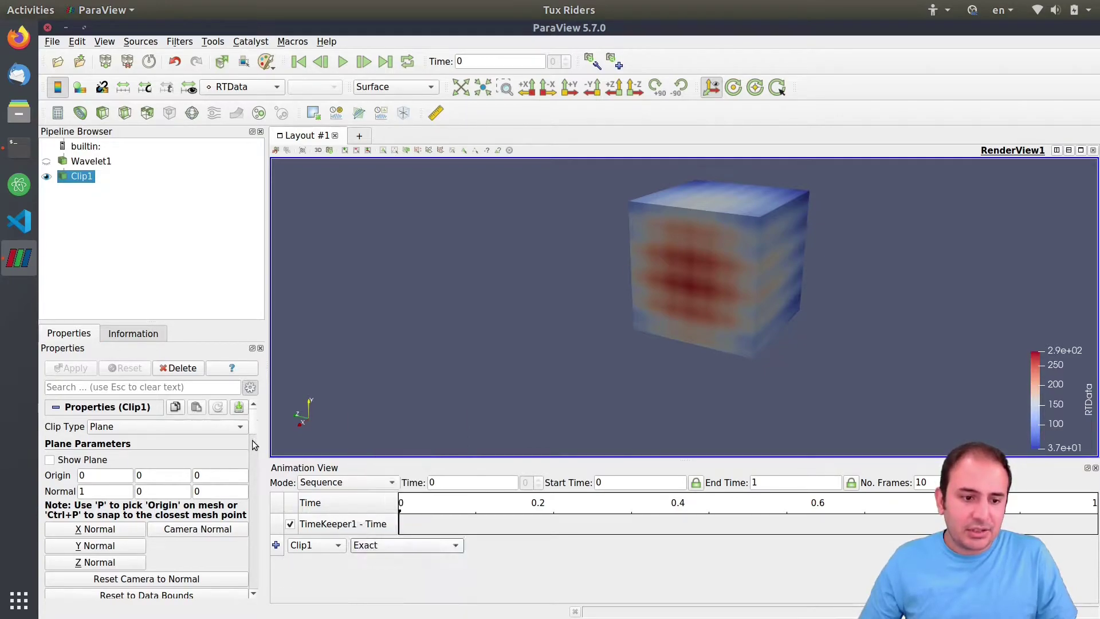
scroll(252, 424, down, 1)
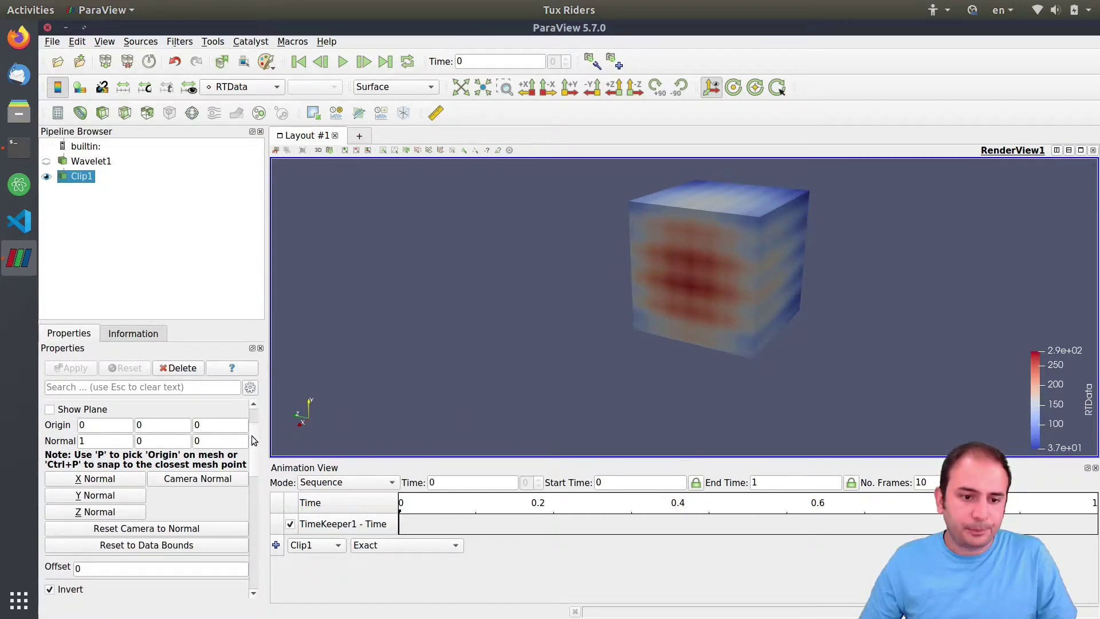
scroll(243, 450, down, 2)
click(79, 499)
click(457, 545)
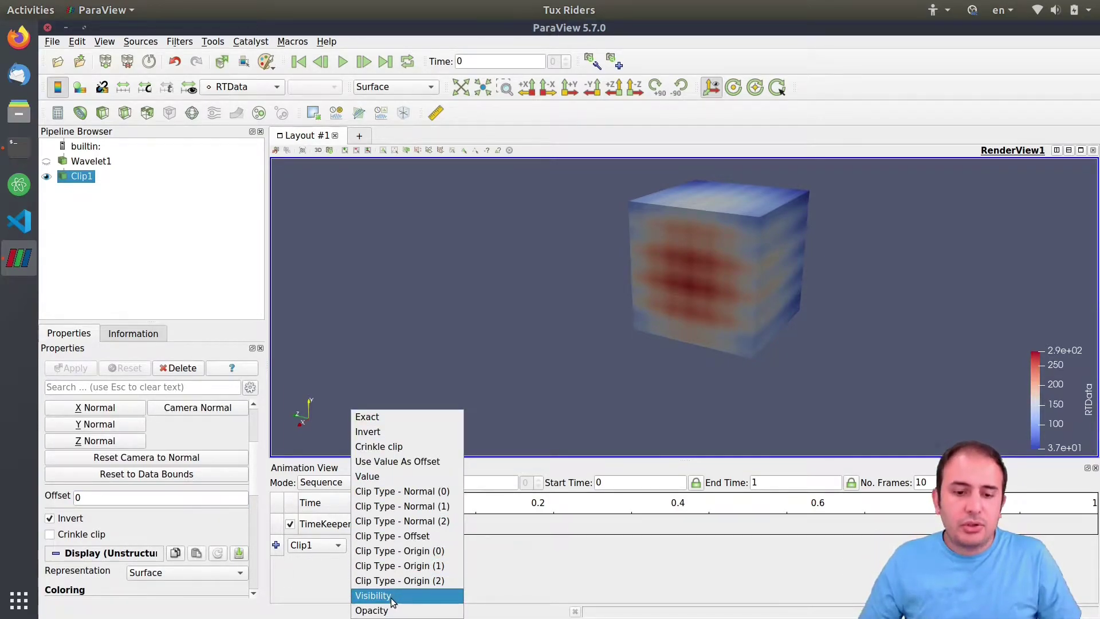
click(393, 537)
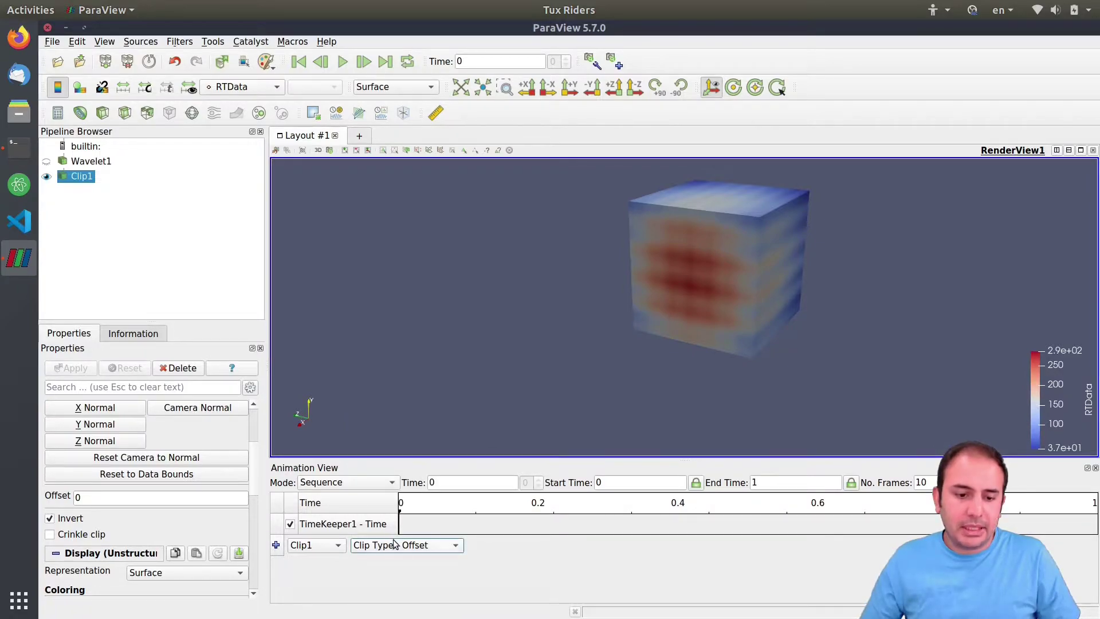
click(278, 545)
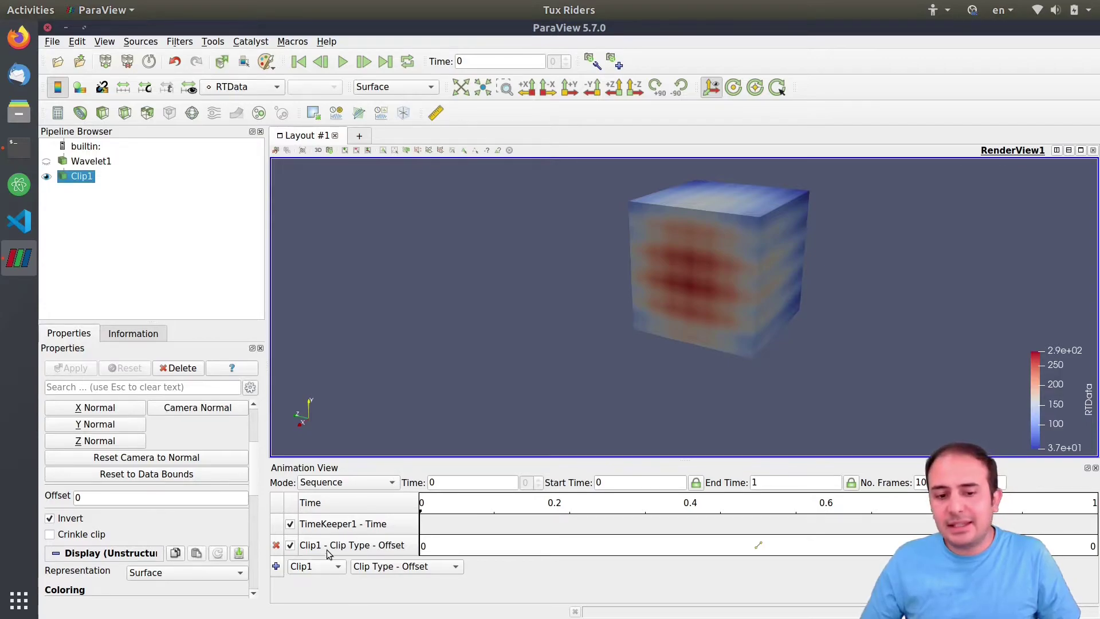
- Open the keyframes of the Clip1 offset track and keep Ramp interpolation for the first keyframe
double_click(710, 543)
drag(579, 175, 551, 175)
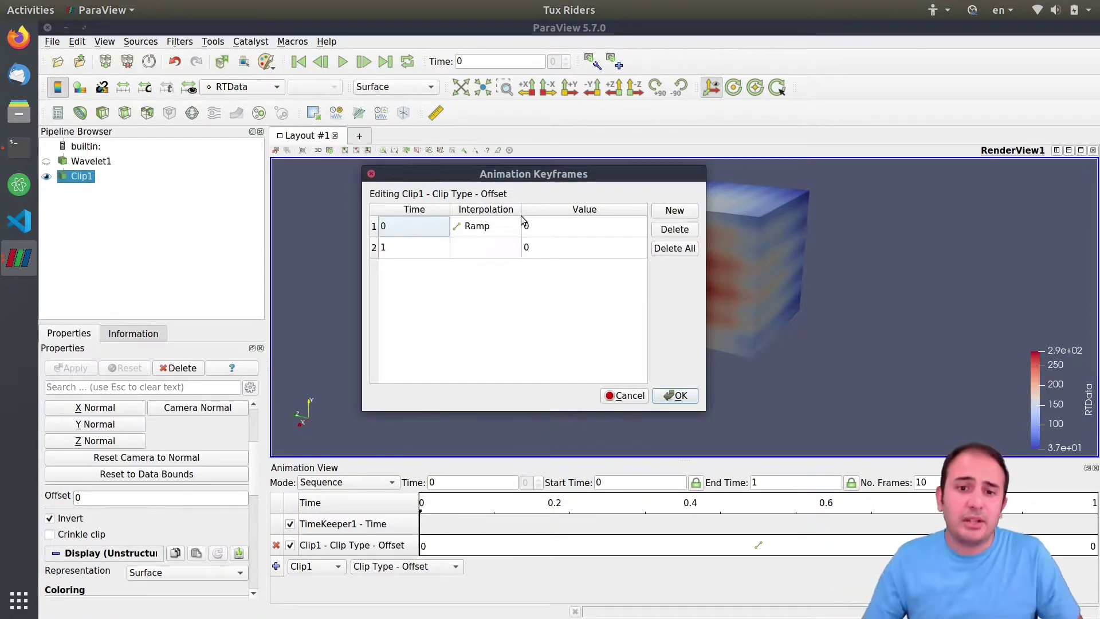
click(504, 229)
double_click(495, 226)
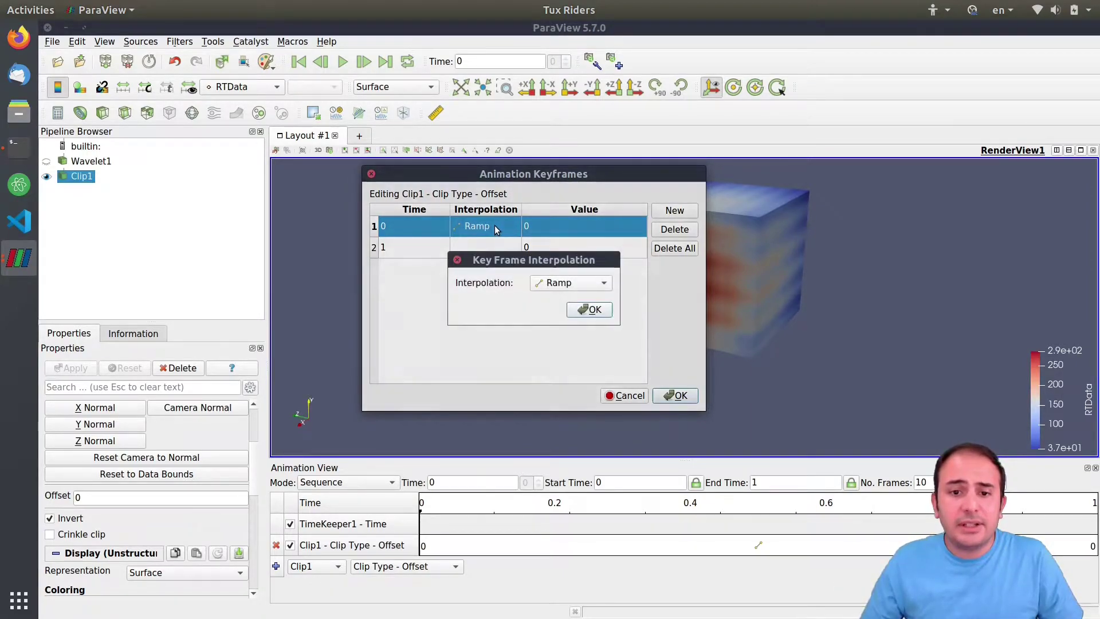
click(556, 283)
click(495, 303)
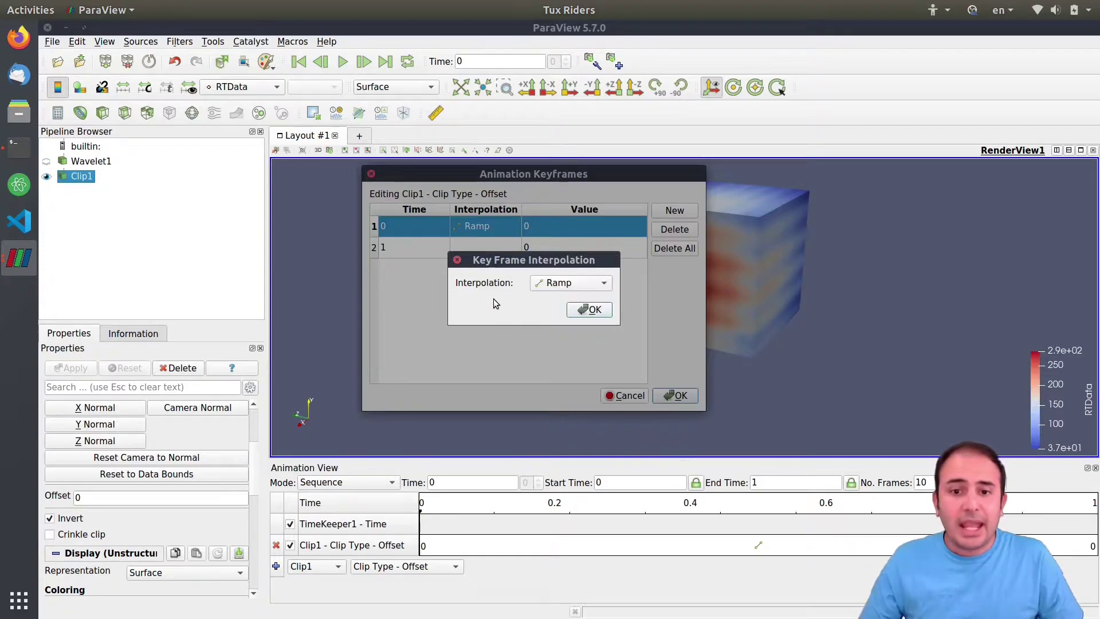
click(589, 309)
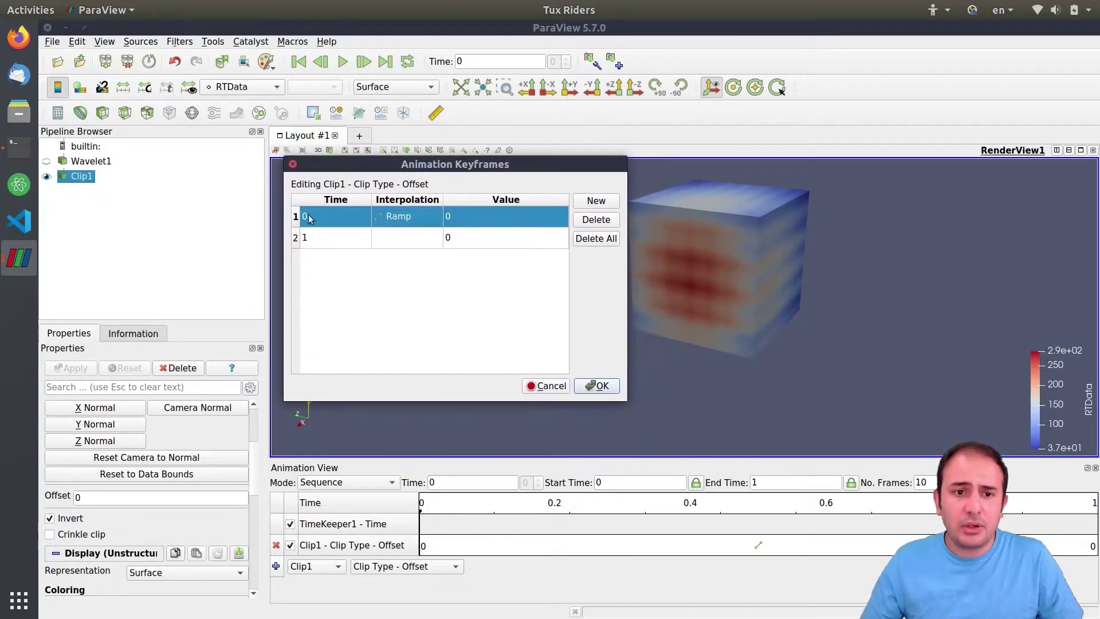
- Set the offset keyframe values to -19 at time 0 and 19 at time 1, and accept them
double_click(472, 221)
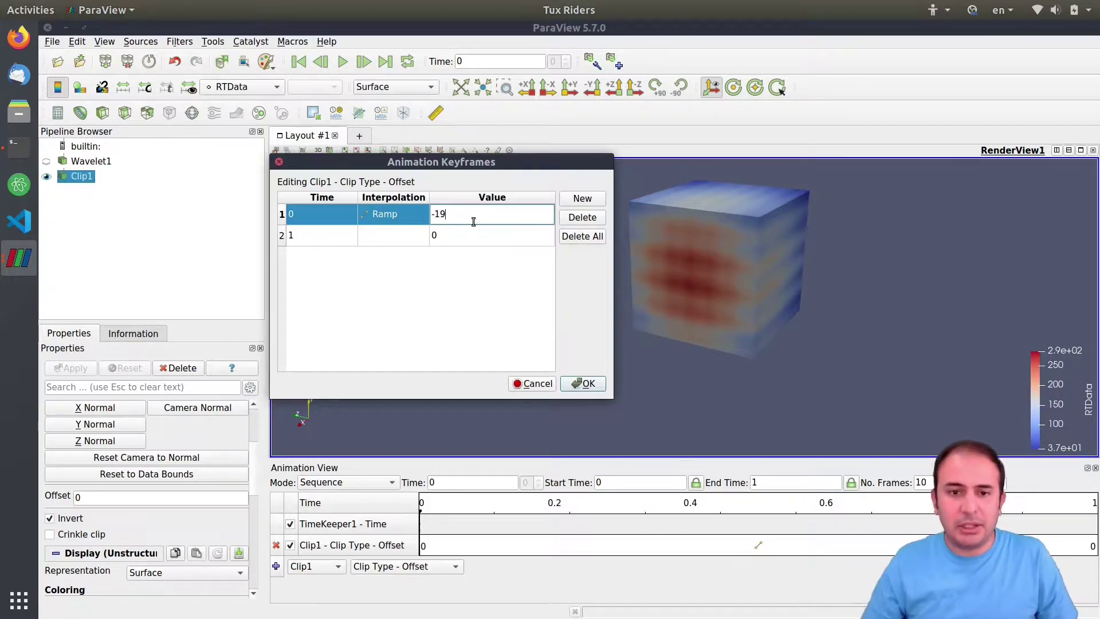
double_click(462, 234)
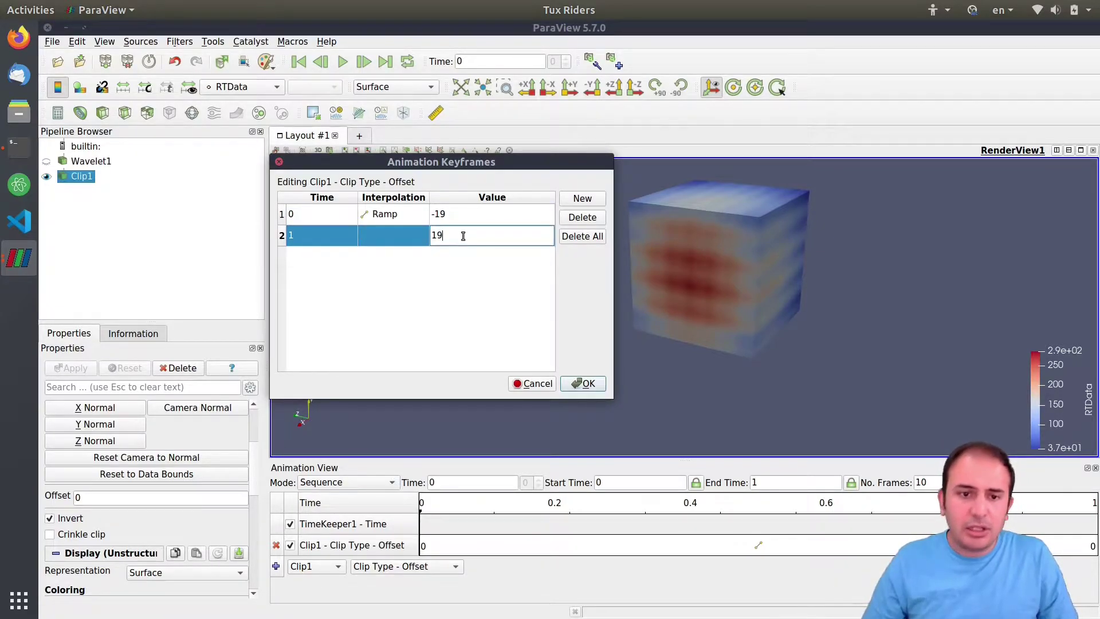
key(Return)
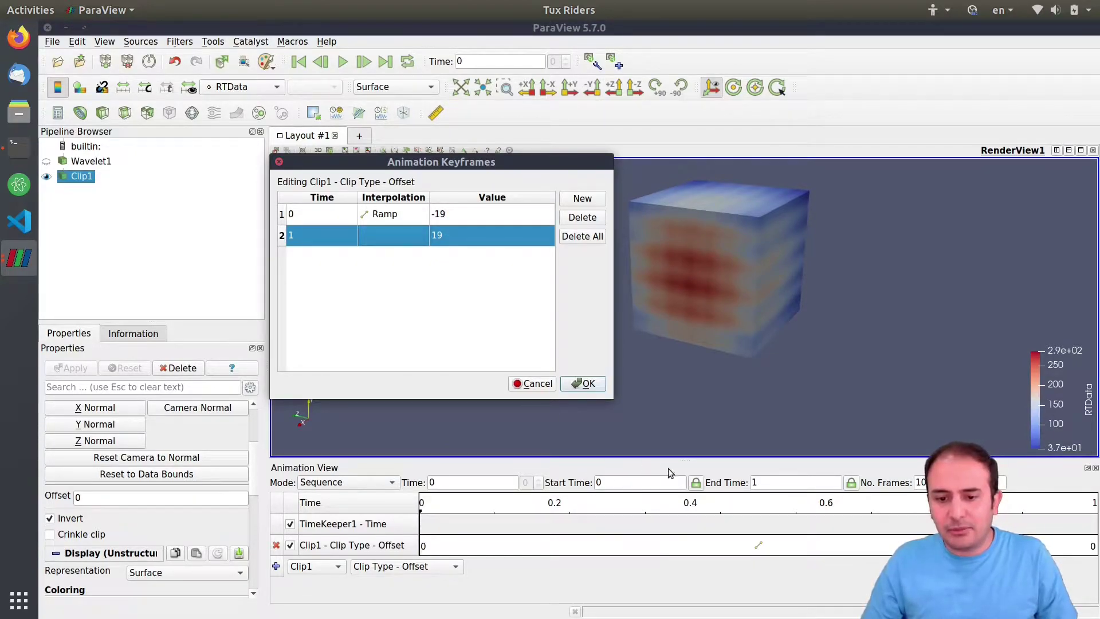
click(582, 384)
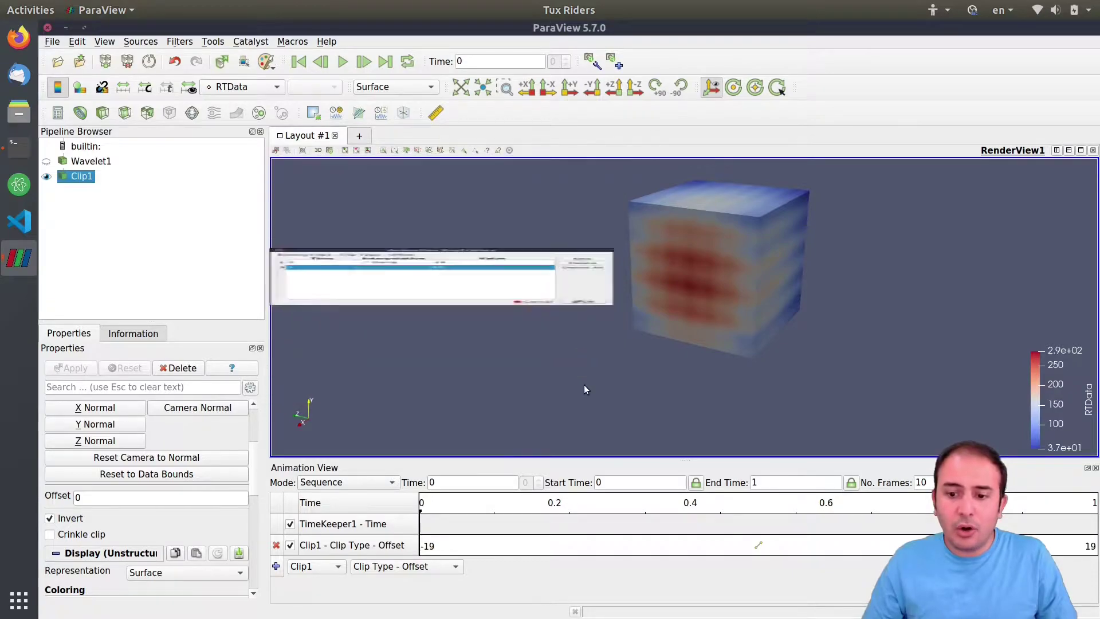
- Play the clip offset animation twice from the first frame
click(299, 63)
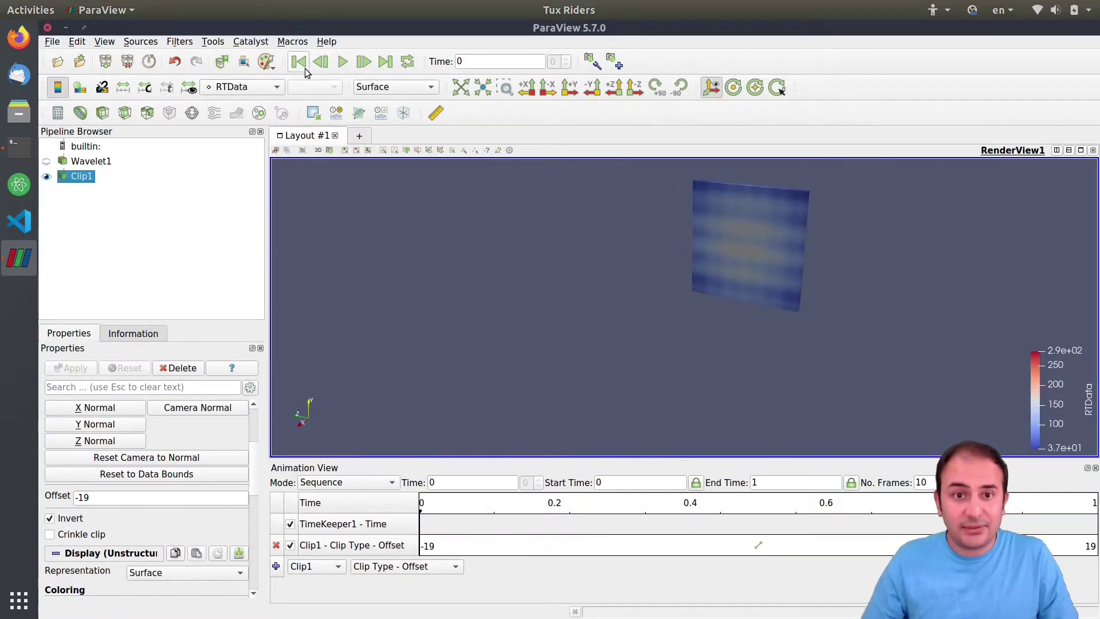
click(343, 62)
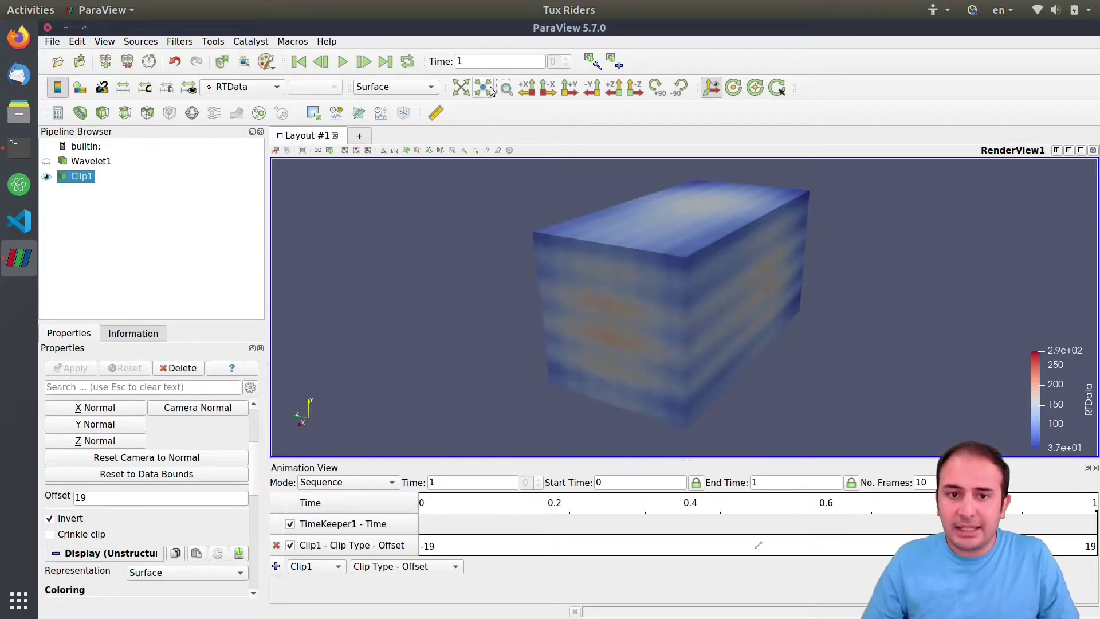
click(300, 62)
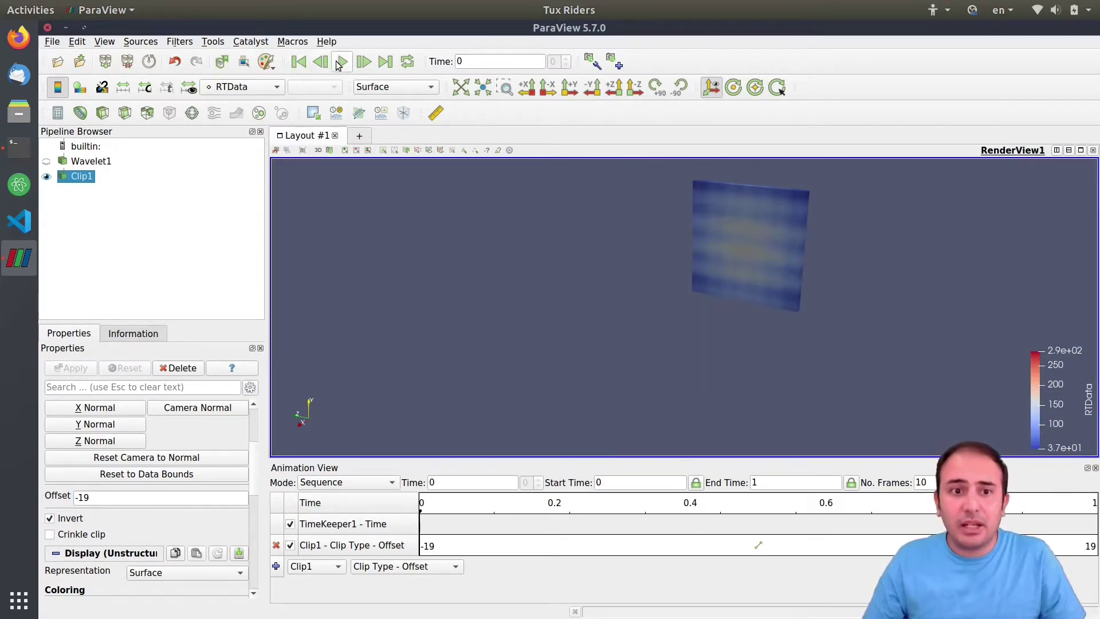
click(342, 62)
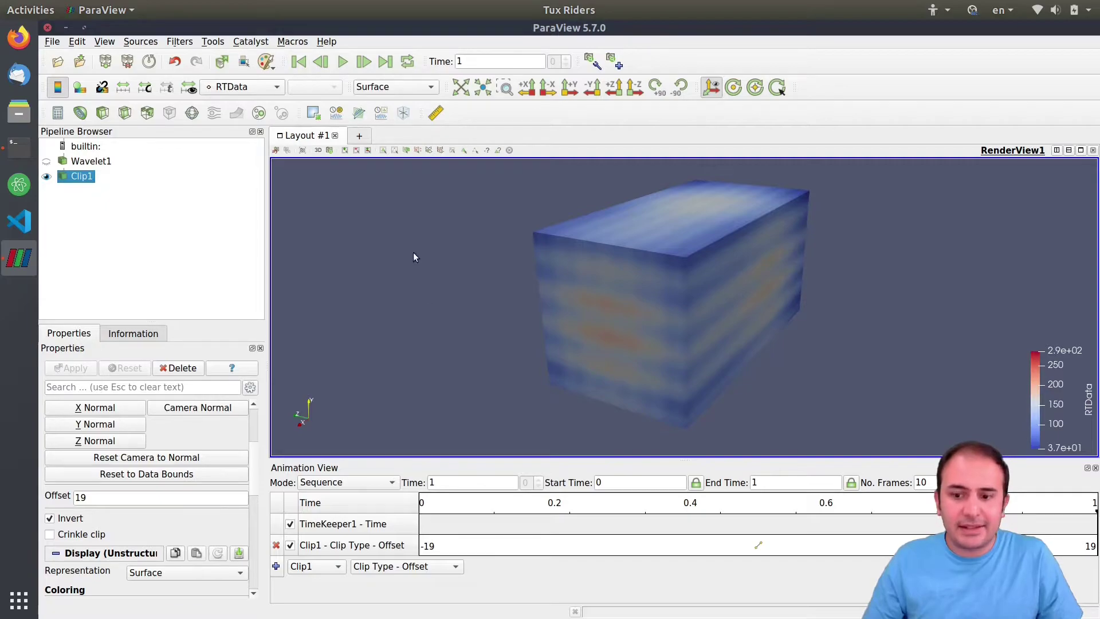
- Rewind the animation and step frame by frame forward to time 1 and back to time 0
click(300, 62)
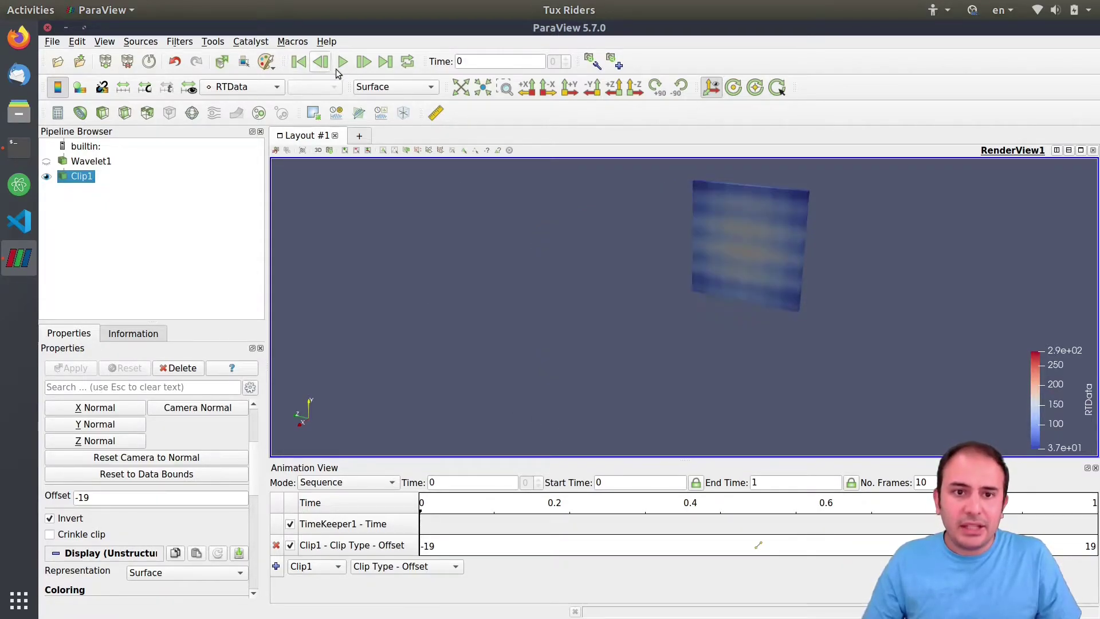
click(365, 62)
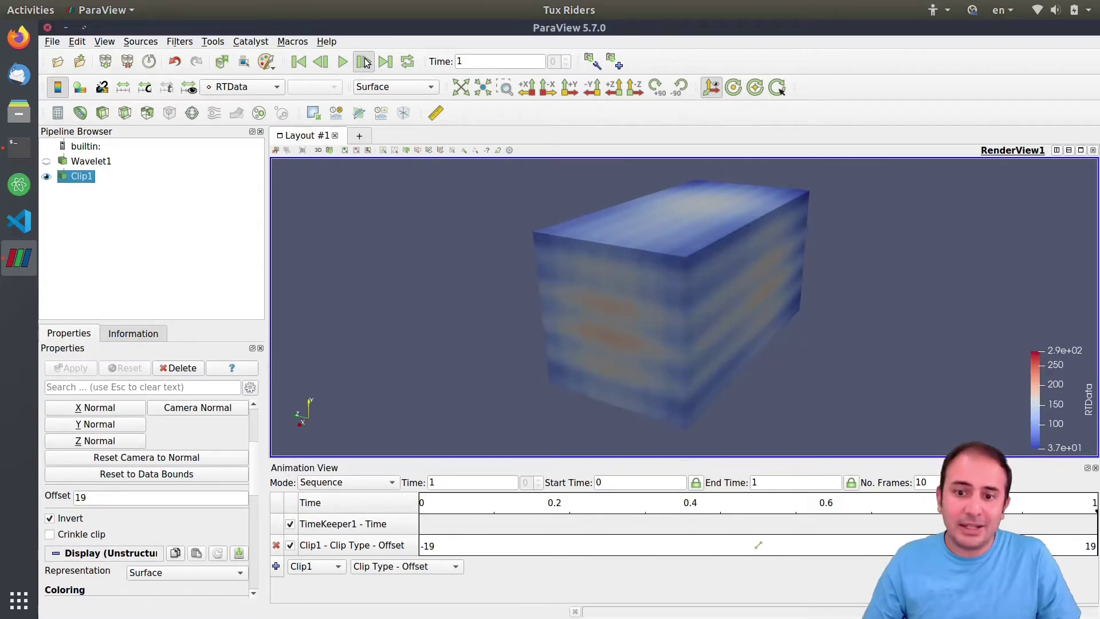
click(319, 62)
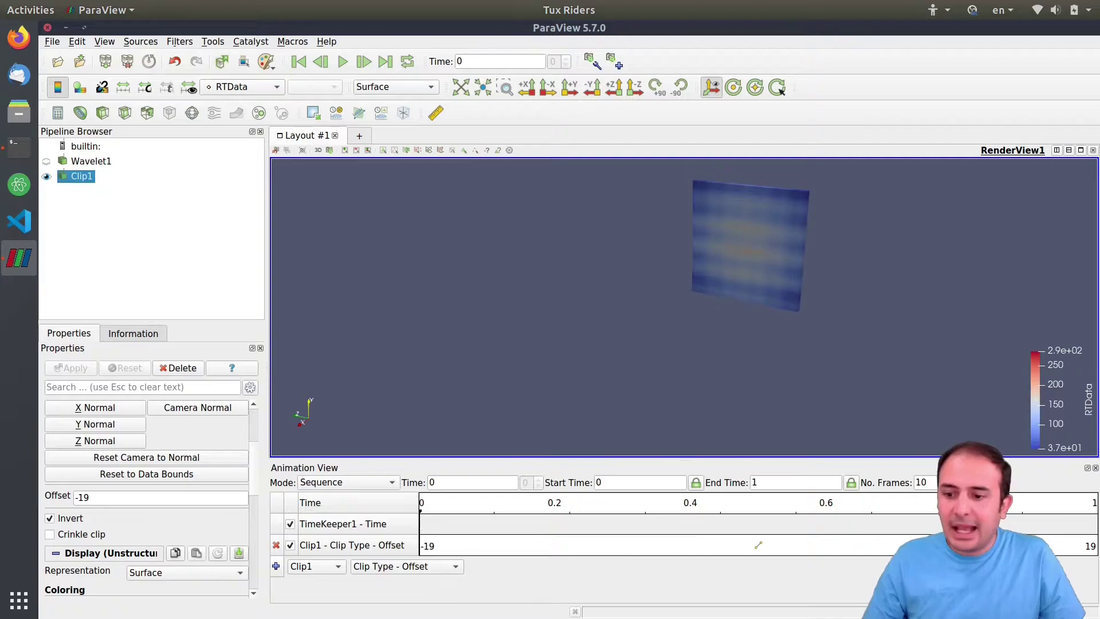
- Set the animation's number of frames to 50 and play the clip offset animation
double_click(920, 485)
text(50)
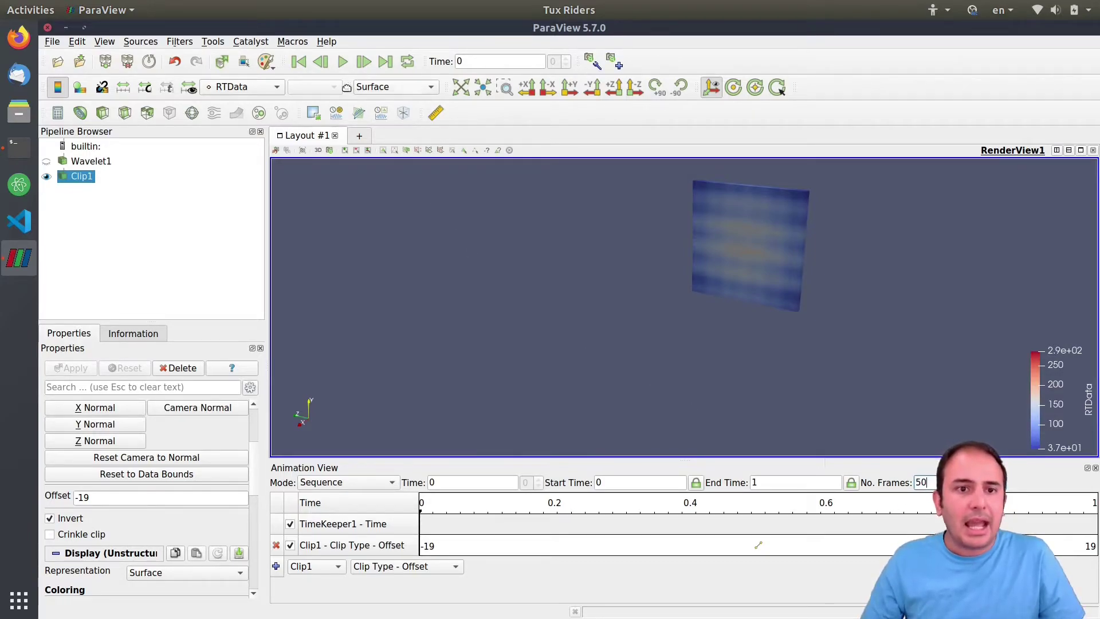
click(344, 61)
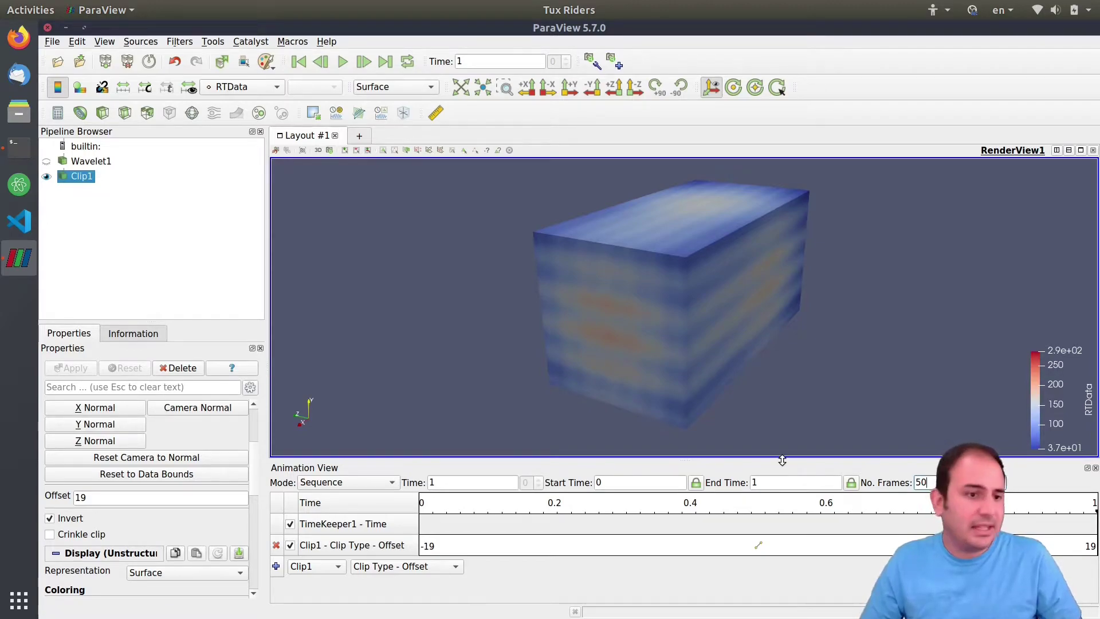
- Change the Clip1 representation to Surface With Edges and play the animation
click(378, 86)
click(408, 118)
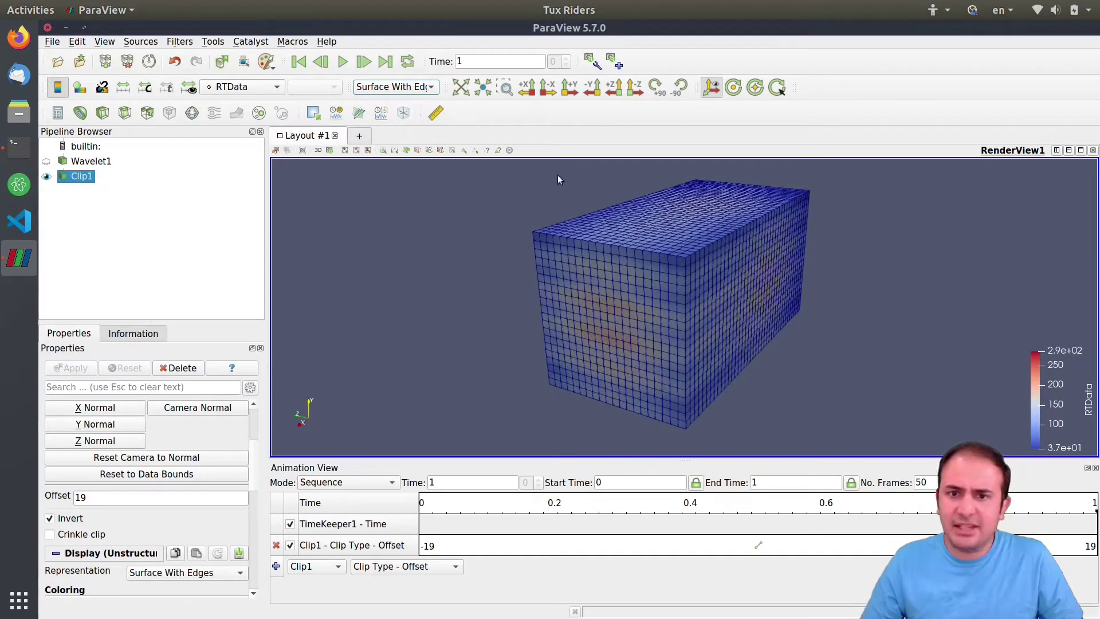
click(344, 62)
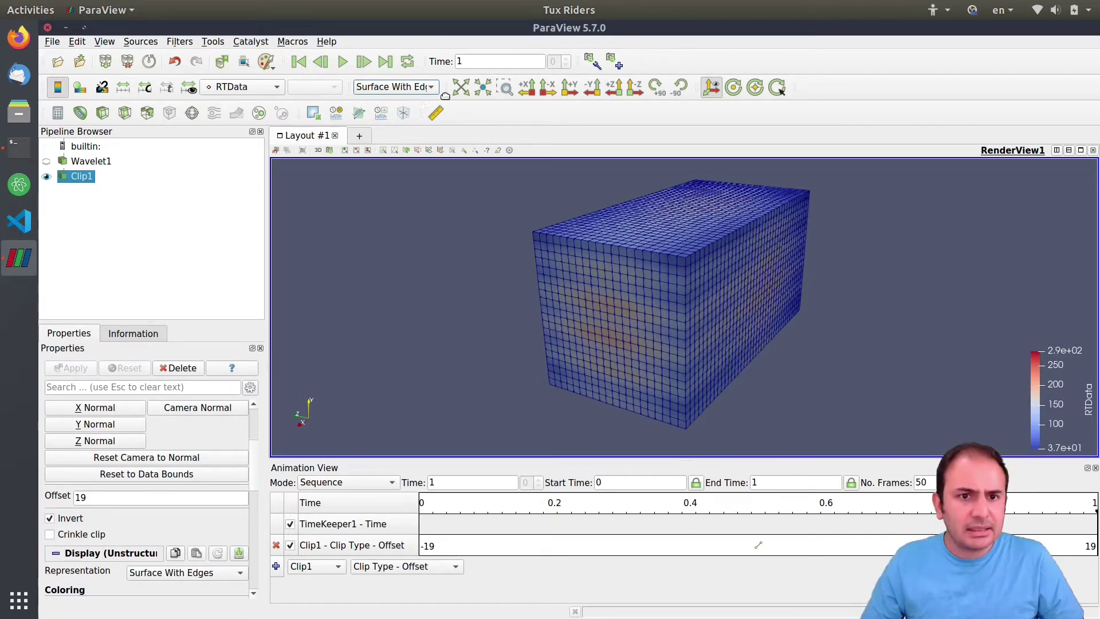
- Set the Clip1 representation back to Surface and return the animation to the first frame
click(394, 87)
click(390, 100)
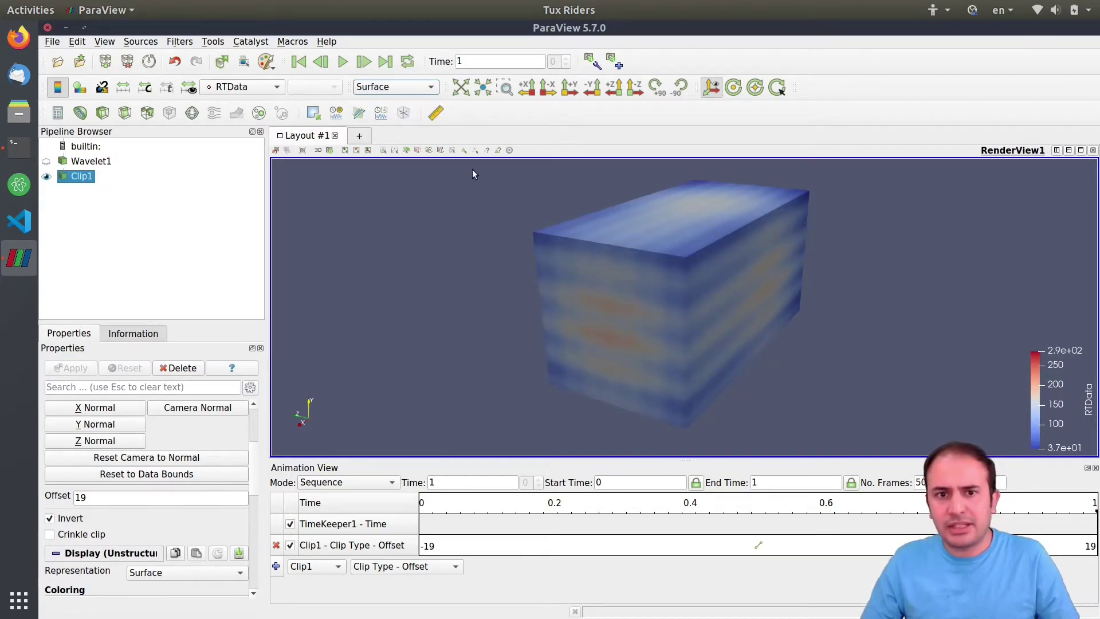
click(298, 61)
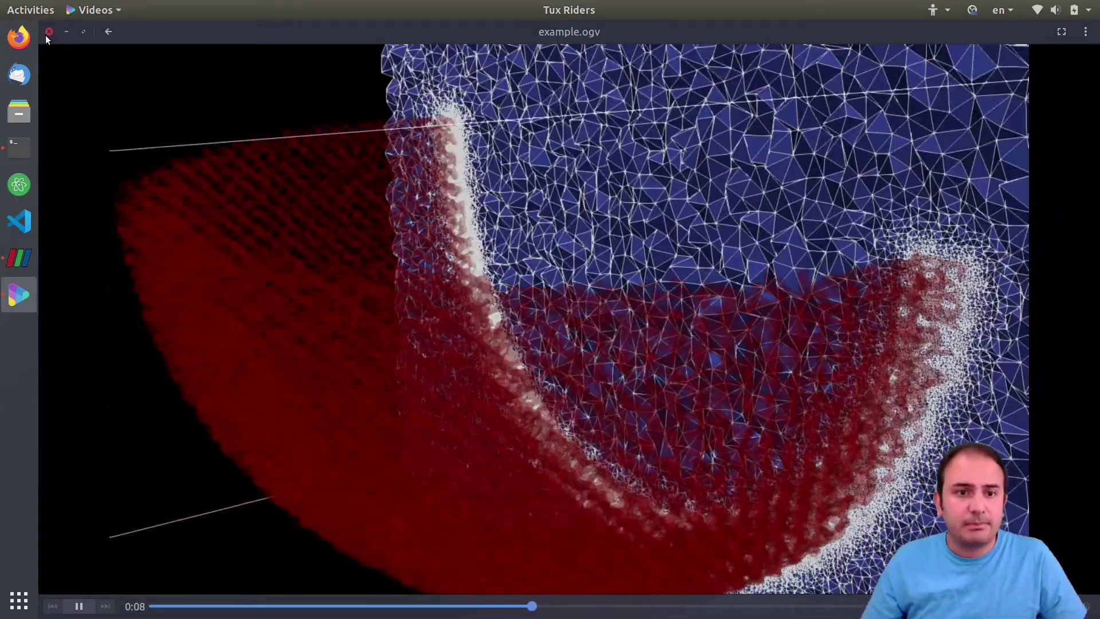
- Close the example.ogv video, switch back to ParaView and bring up the plane parameters of Clip1
click(48, 33)
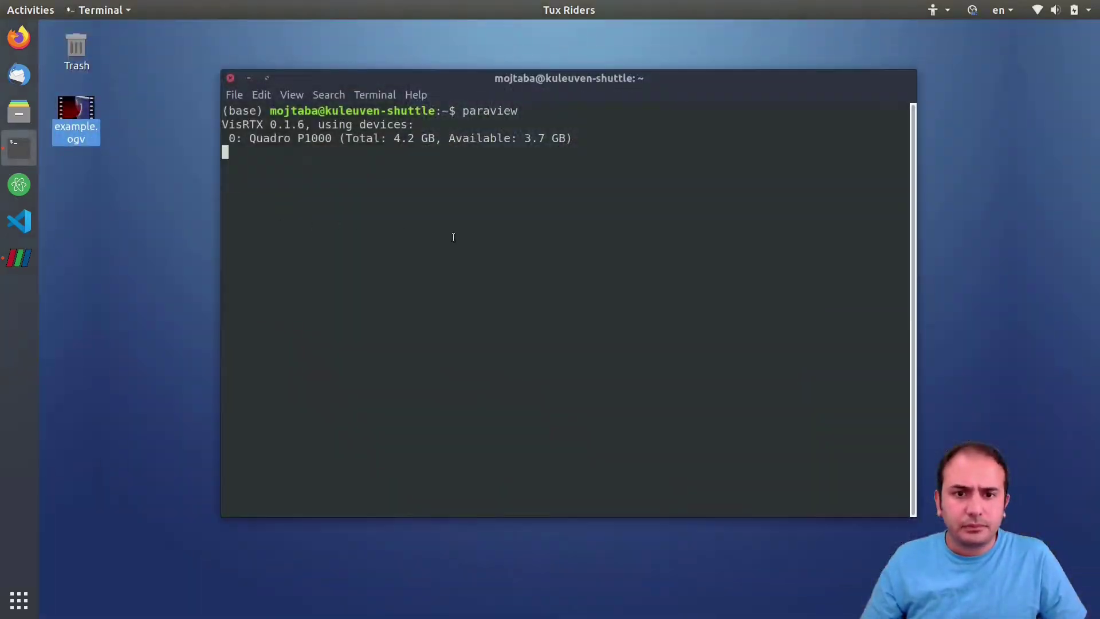
click(19, 261)
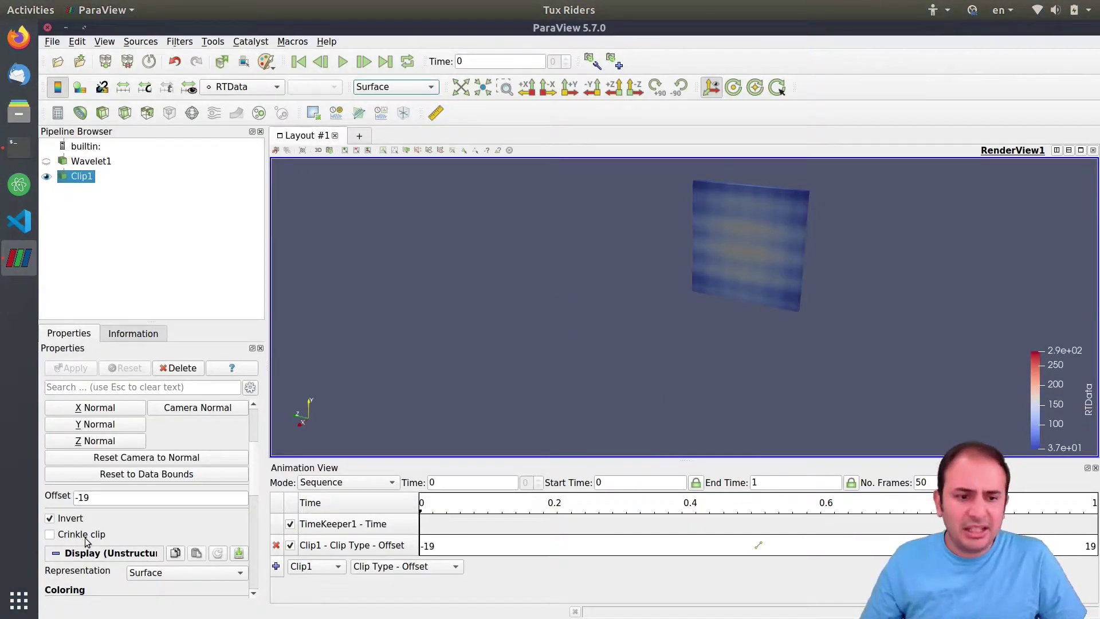
mouse_move(86, 542)
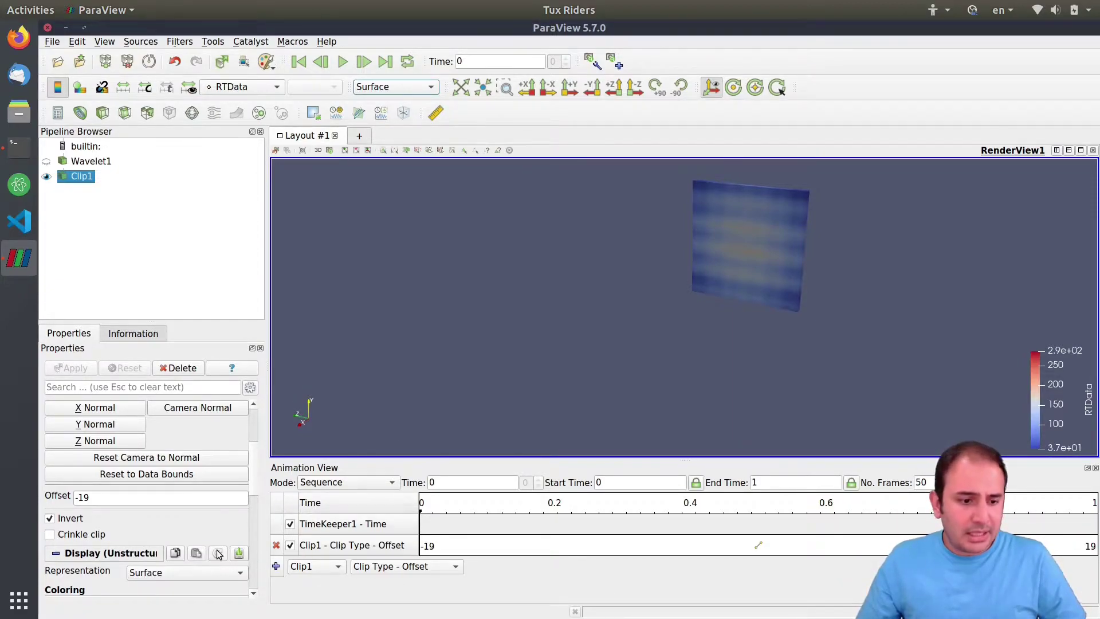
drag(252, 471, 252, 423)
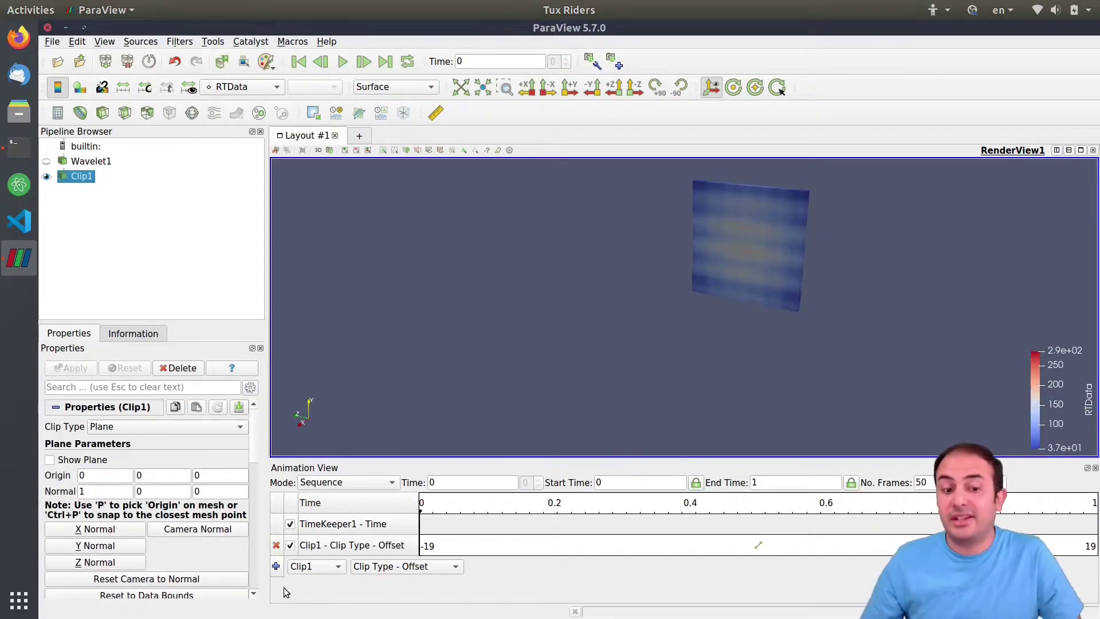
- Add a Camera track to the animation using the Interpolate camera locations mode
click(323, 567)
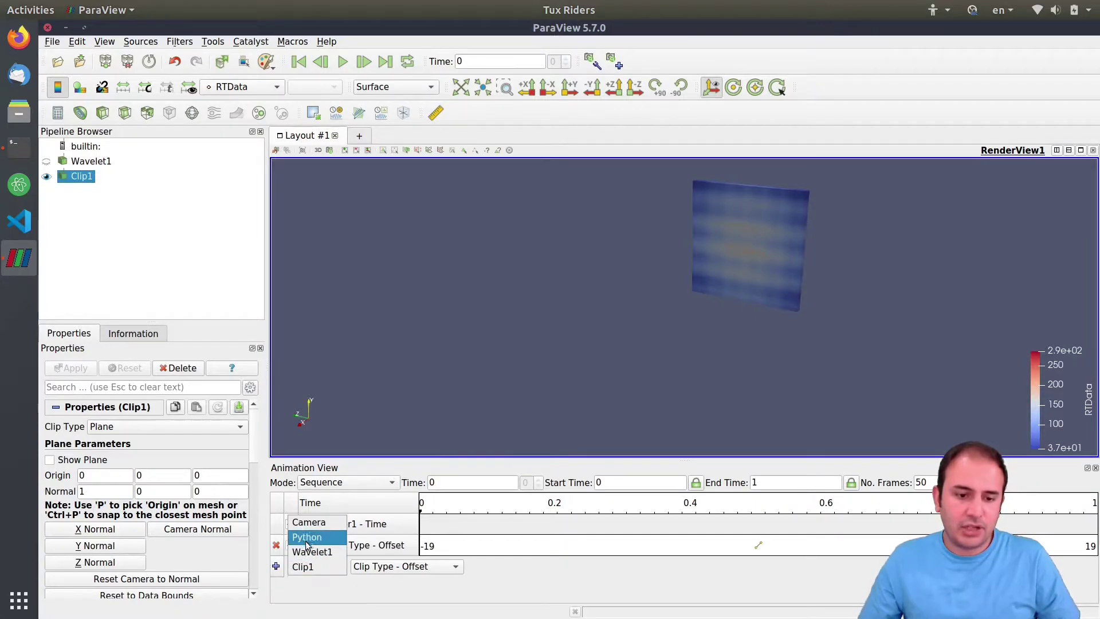
click(321, 524)
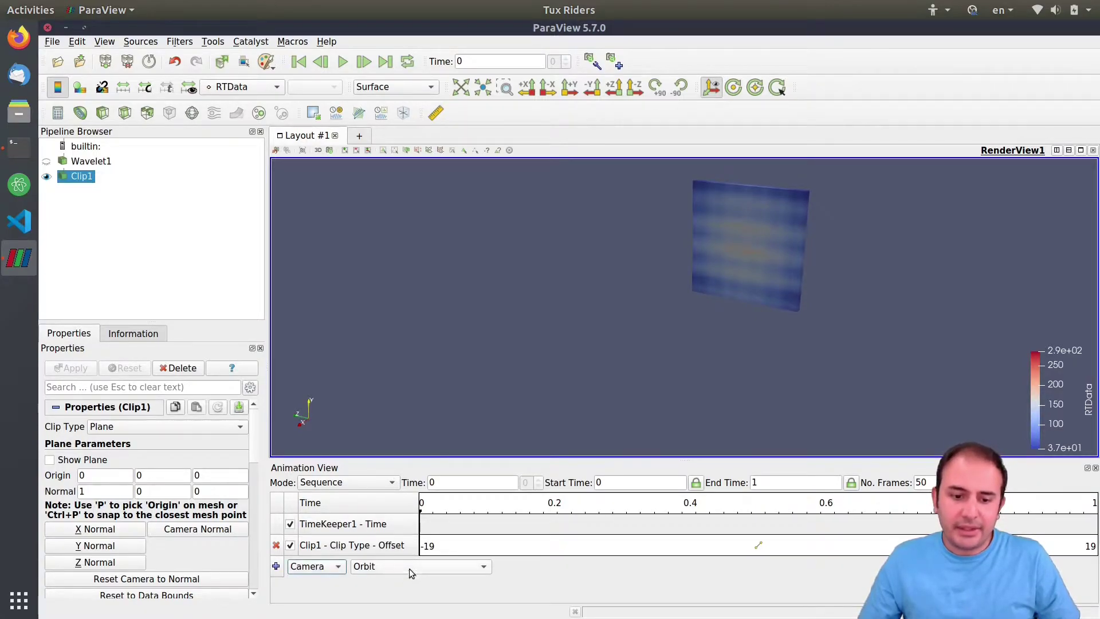
click(391, 568)
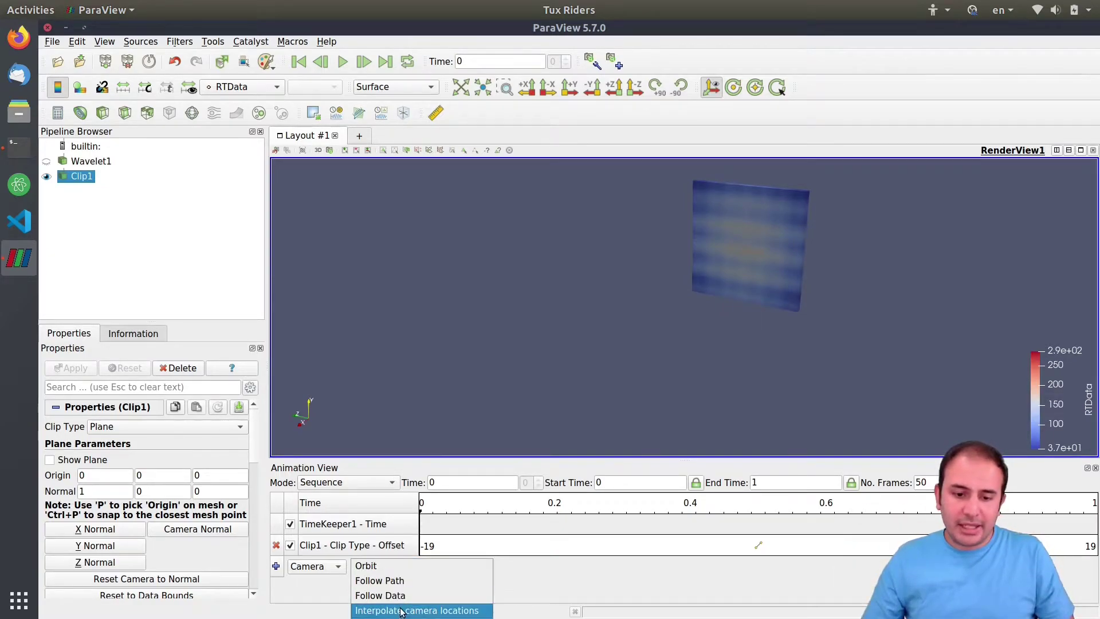
click(428, 612)
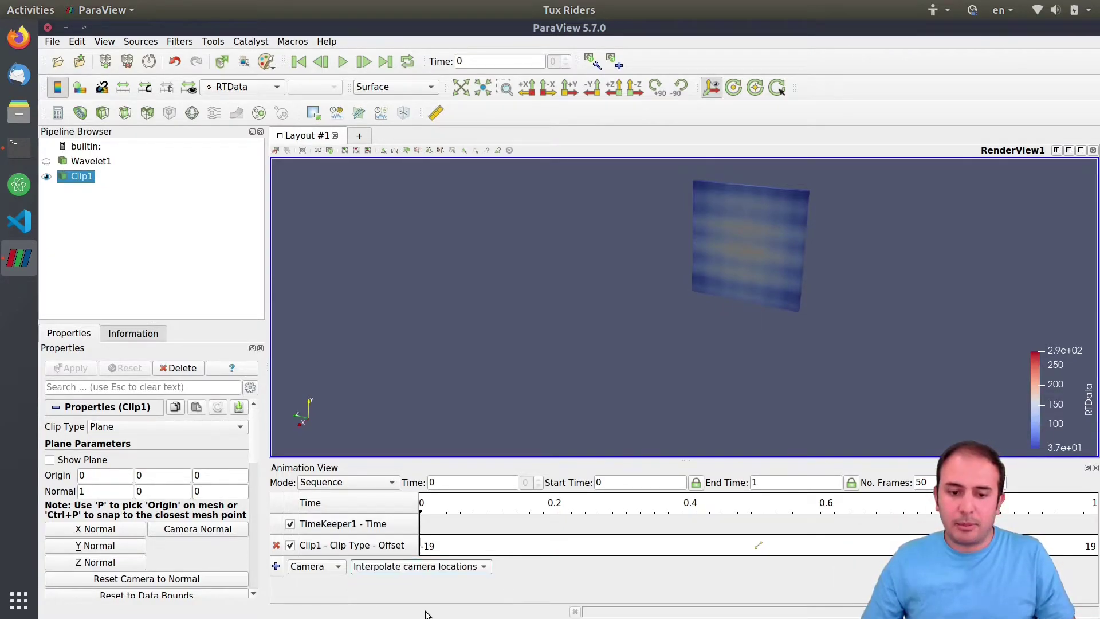
click(277, 567)
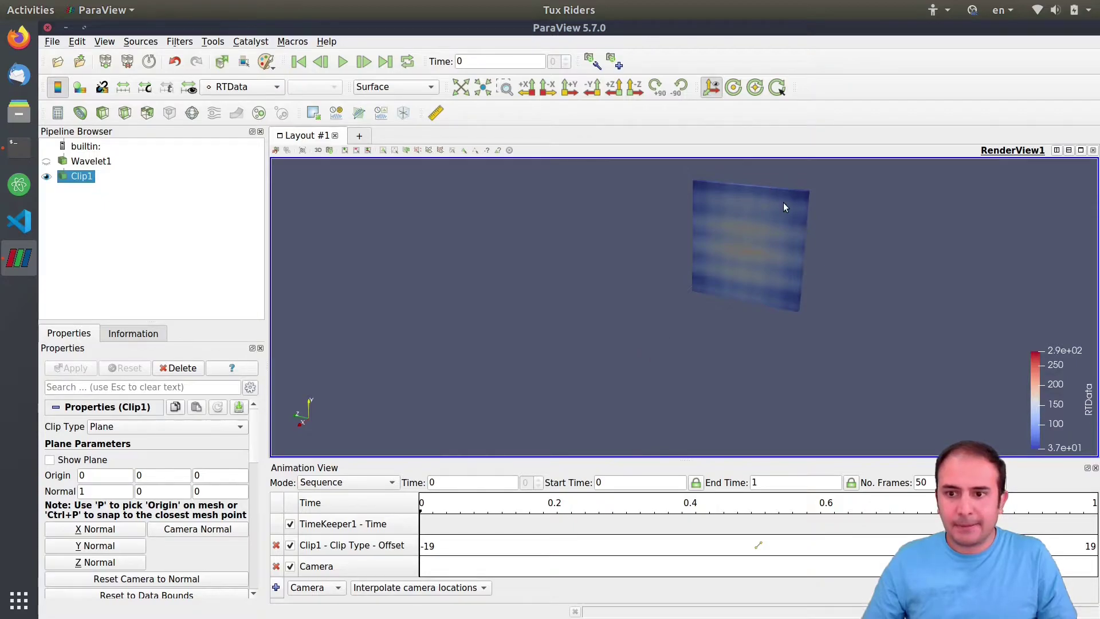
- Inspect the Camera track's keyframe values at time 0 and close the keyframe editors without changing them
drag(763, 246, 805, 339)
drag(815, 265, 781, 202)
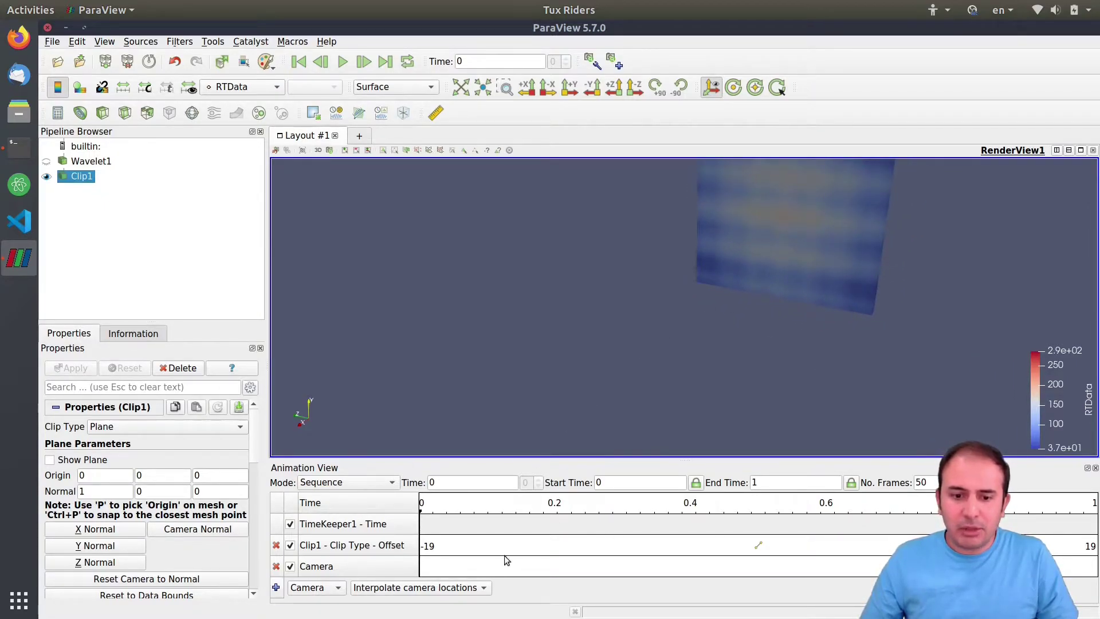
double_click(477, 566)
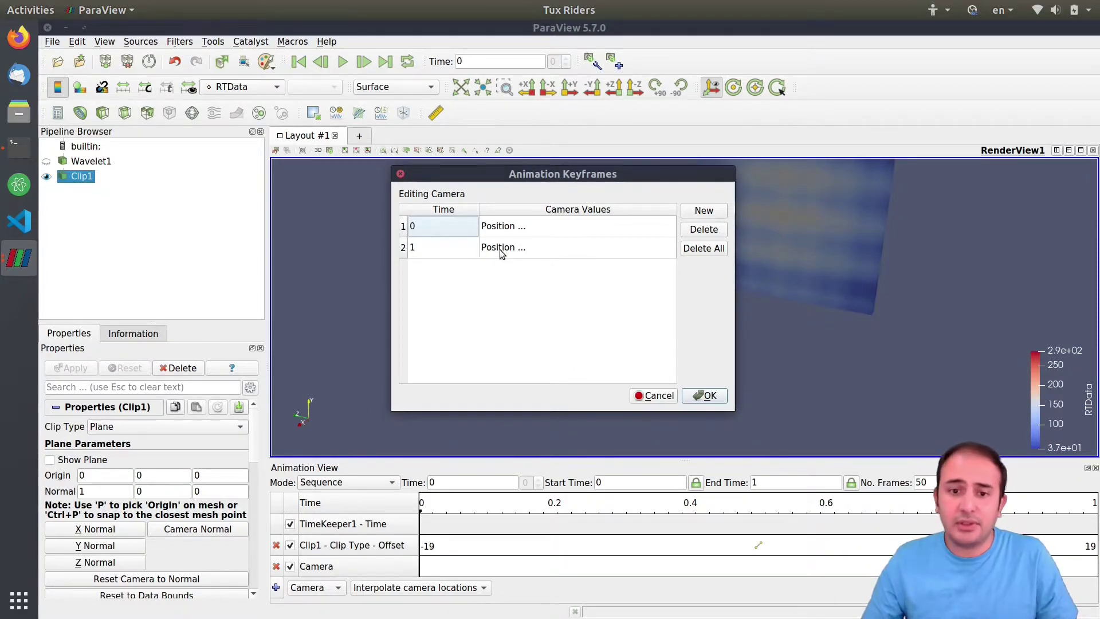
double_click(513, 227)
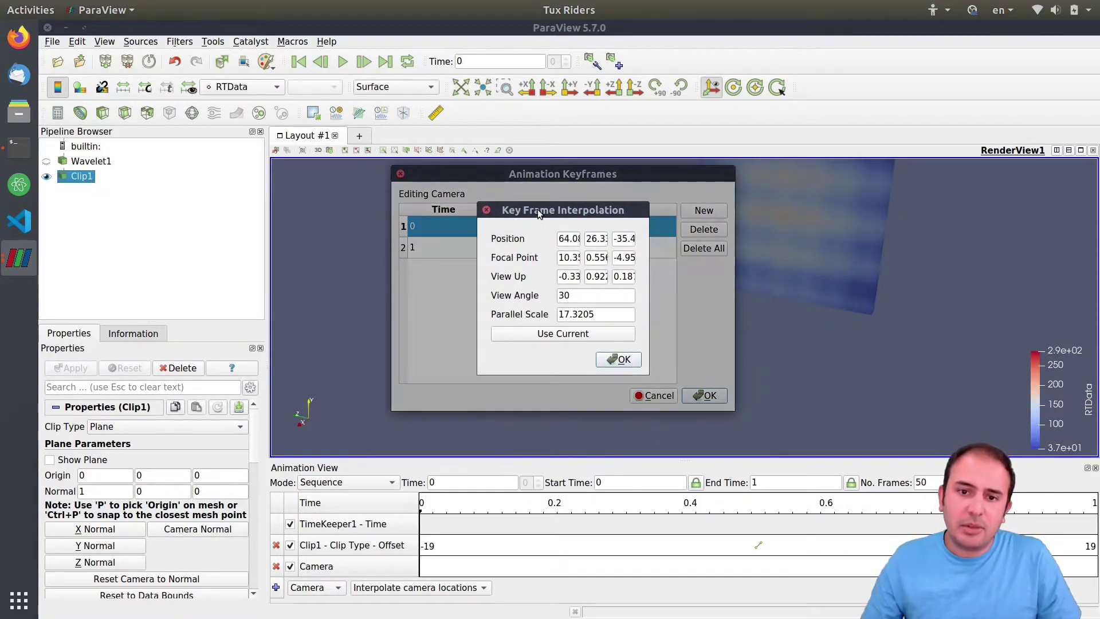
drag(537, 209, 488, 215)
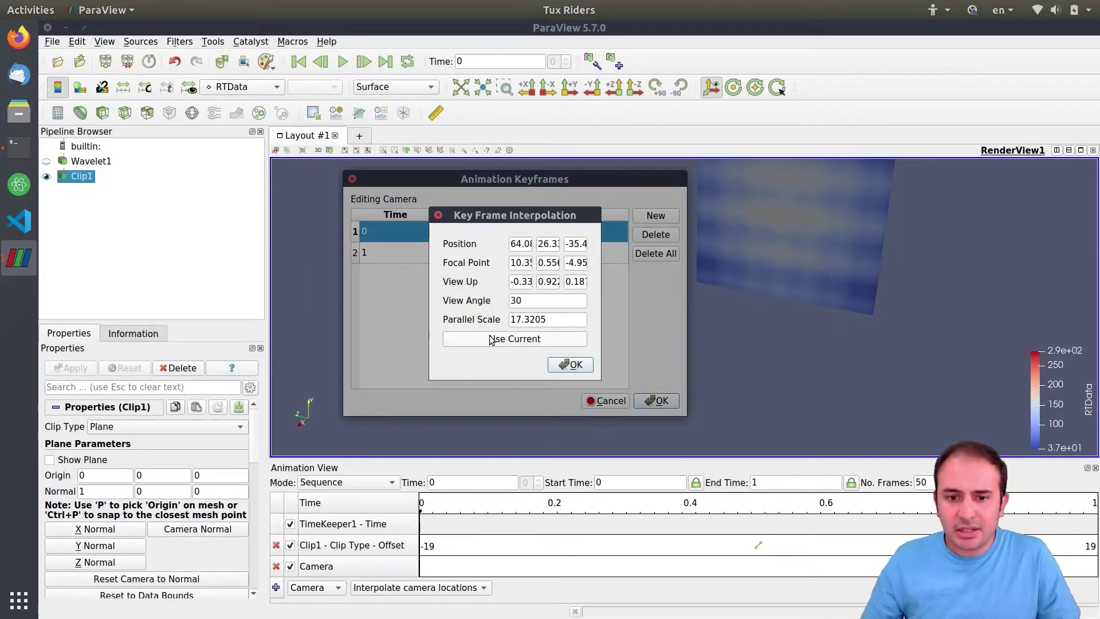
click(438, 216)
click(353, 178)
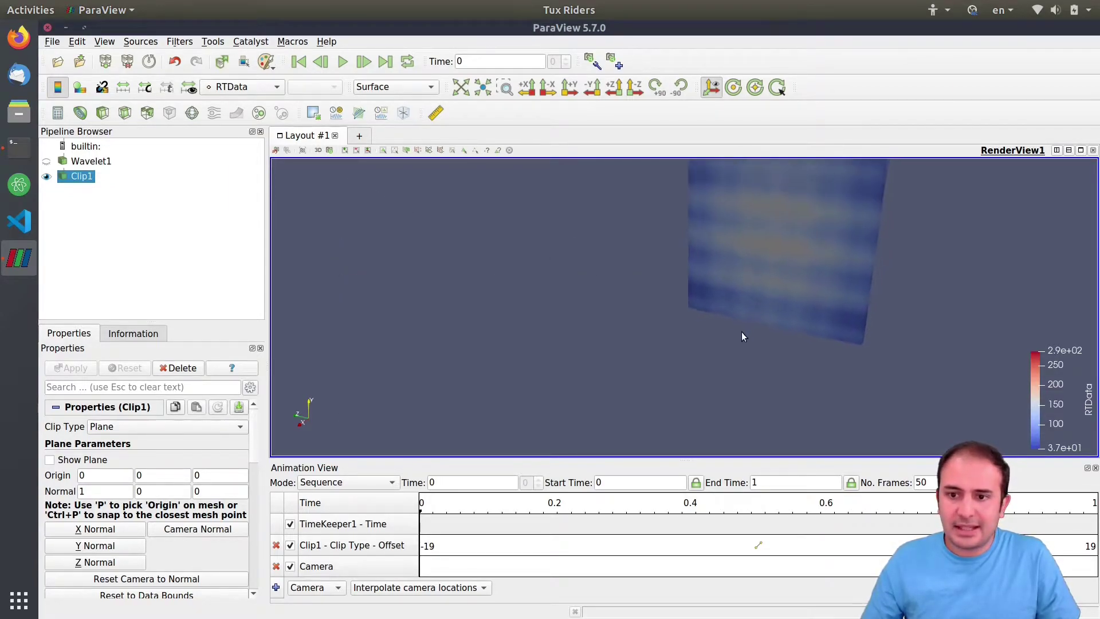
- Orbit the view to face the thin slab from its other side and store that current view as the camera keyframe at time 0
drag(742, 332, 643, 402)
mouse_move(794, 346)
mouse_down()
mouse_move(717, 352)
mouse_move(707, 338)
mouse_move(769, 351)
mouse_move(802, 340)
mouse_move(819, 352)
mouse_move(830, 338)
mouse_move(791, 335)
mouse_move(778, 347)
mouse_up()
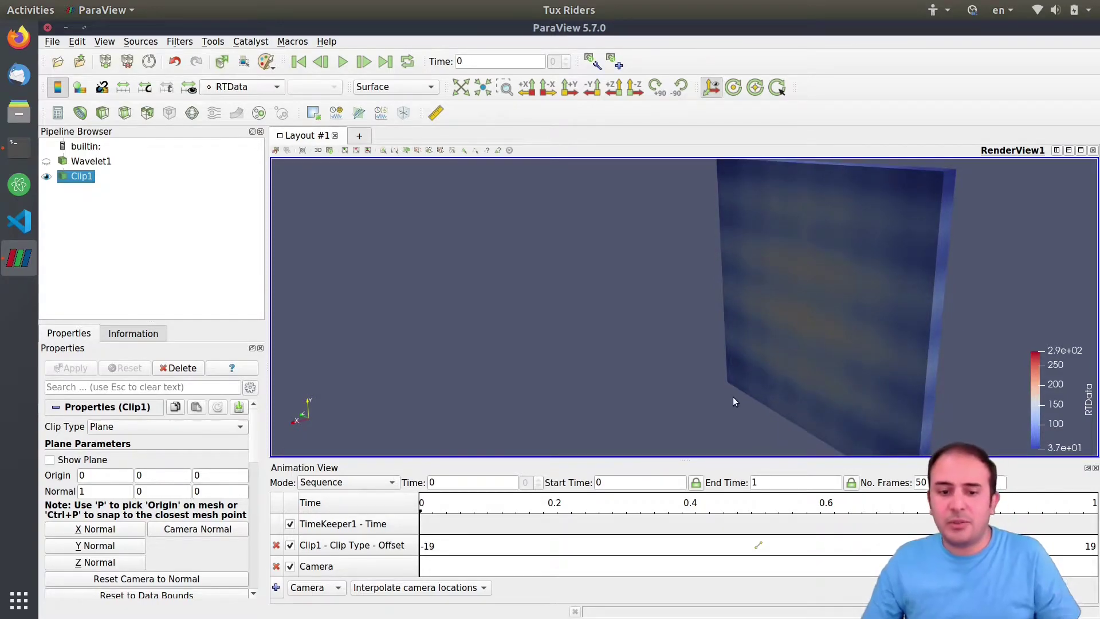
double_click(446, 560)
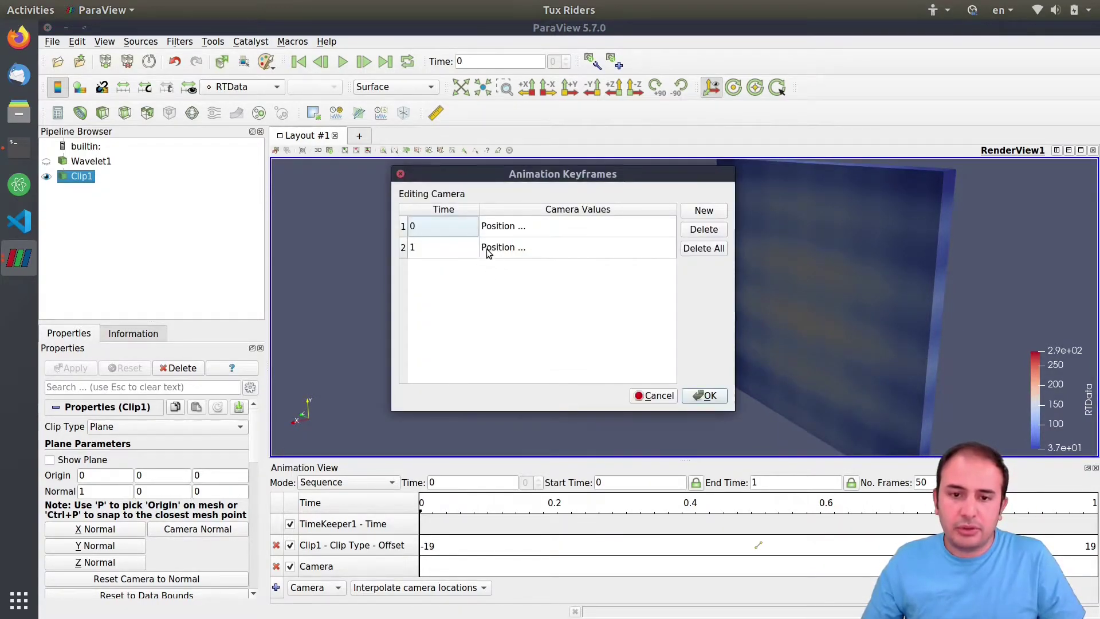
double_click(505, 229)
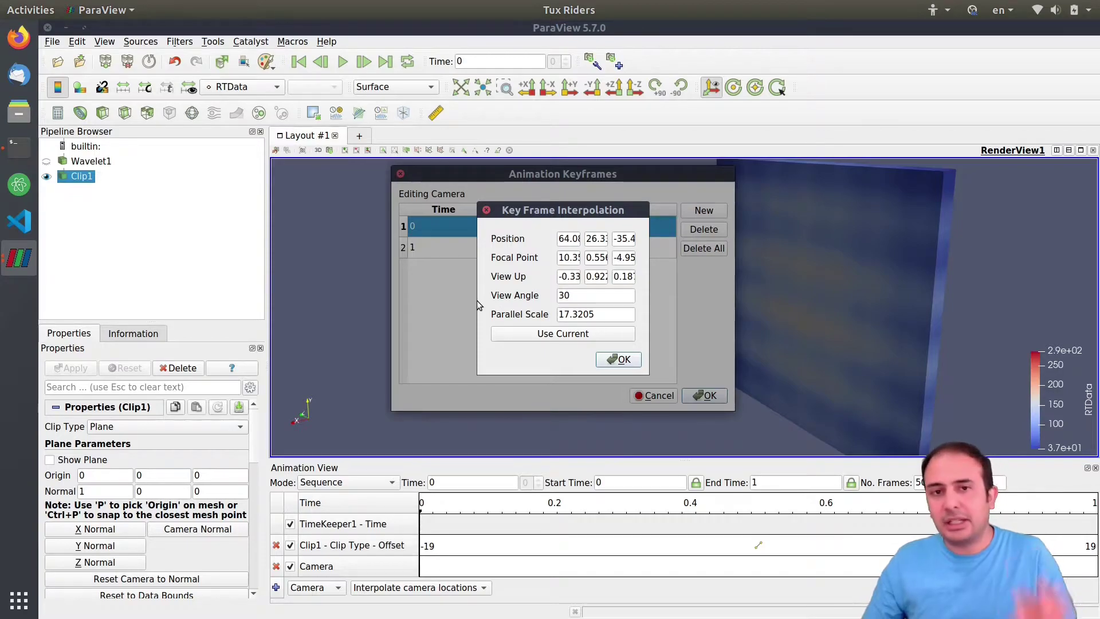
click(570, 334)
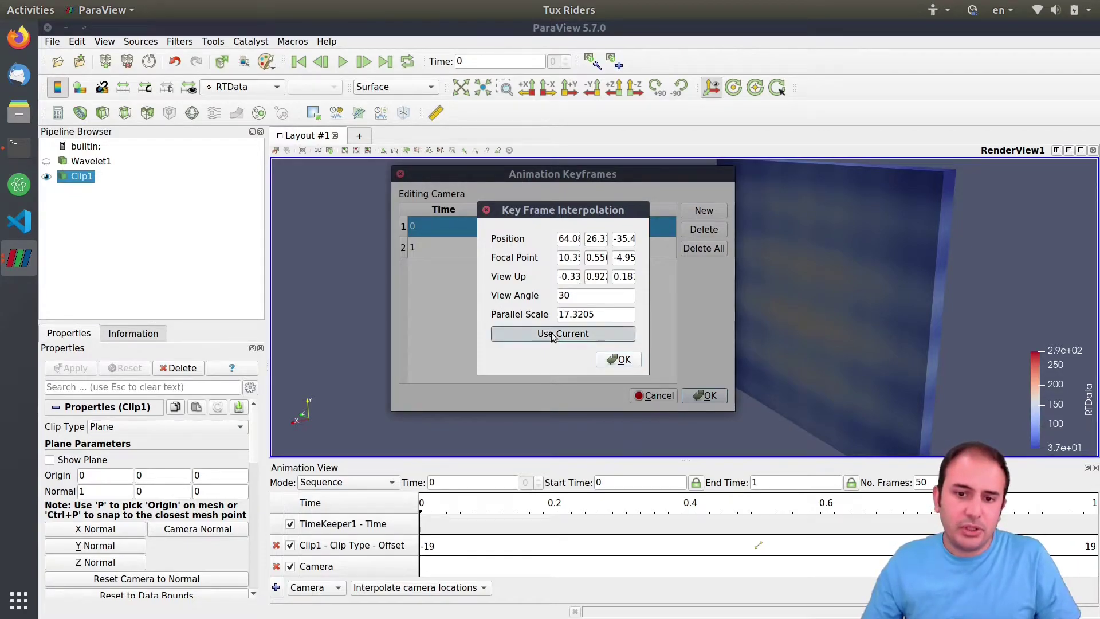
click(617, 361)
click(709, 397)
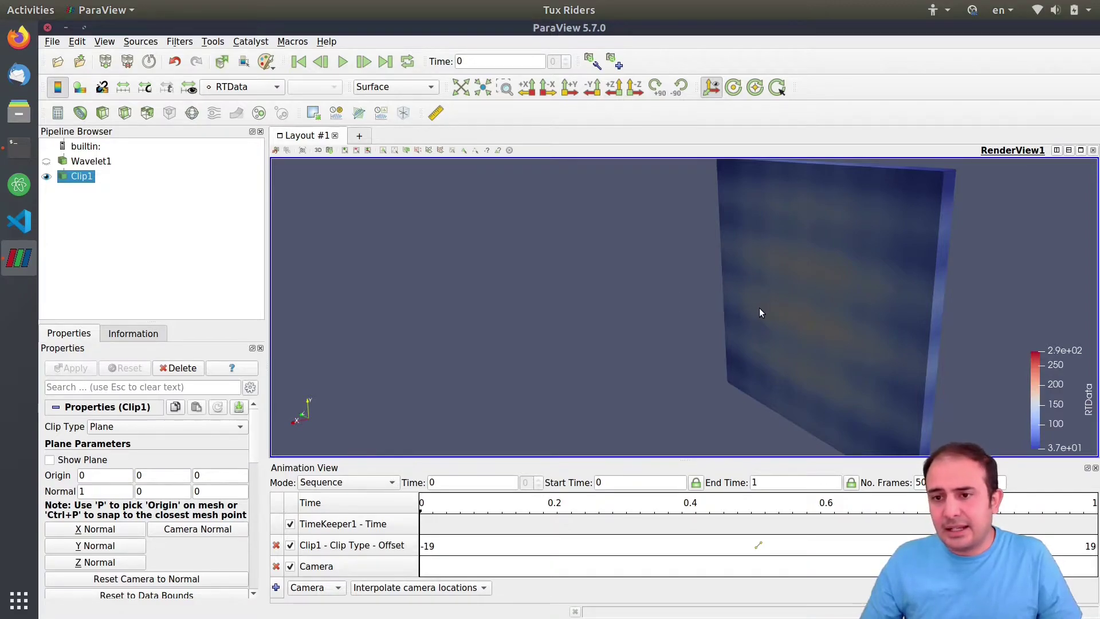
- Go to the last frame, orbit the view around to the full box's end face and zoom in on it
click(385, 61)
drag(685, 320, 822, 317)
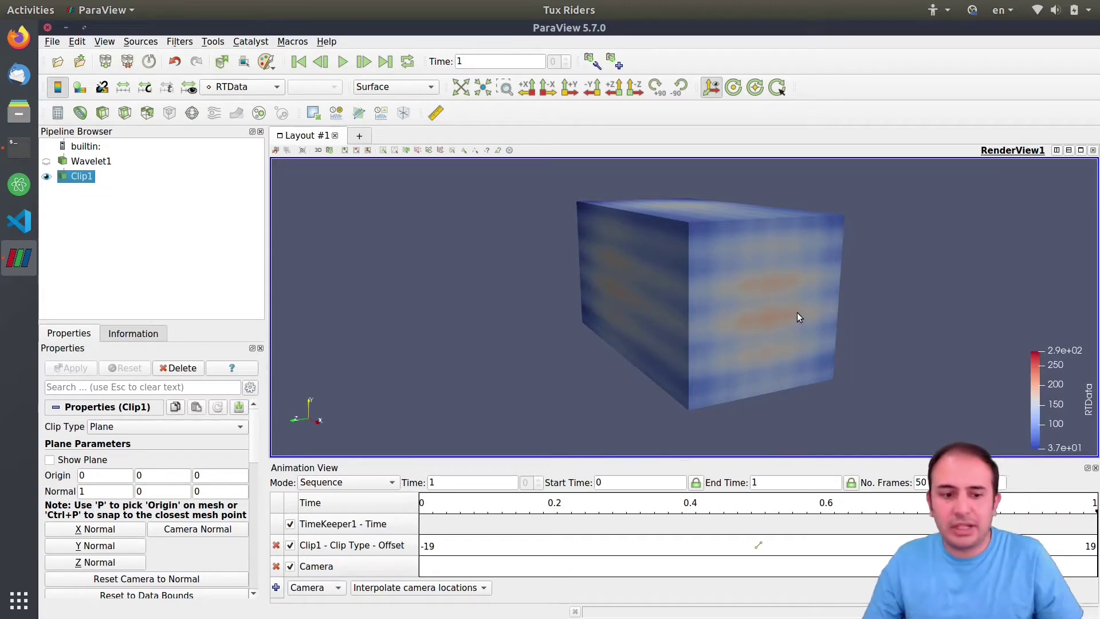
drag(763, 312, 774, 311)
right_drag(703, 316, 720, 331)
right_click(722, 335)
click(713, 294)
scroll(709, 297, up, 2)
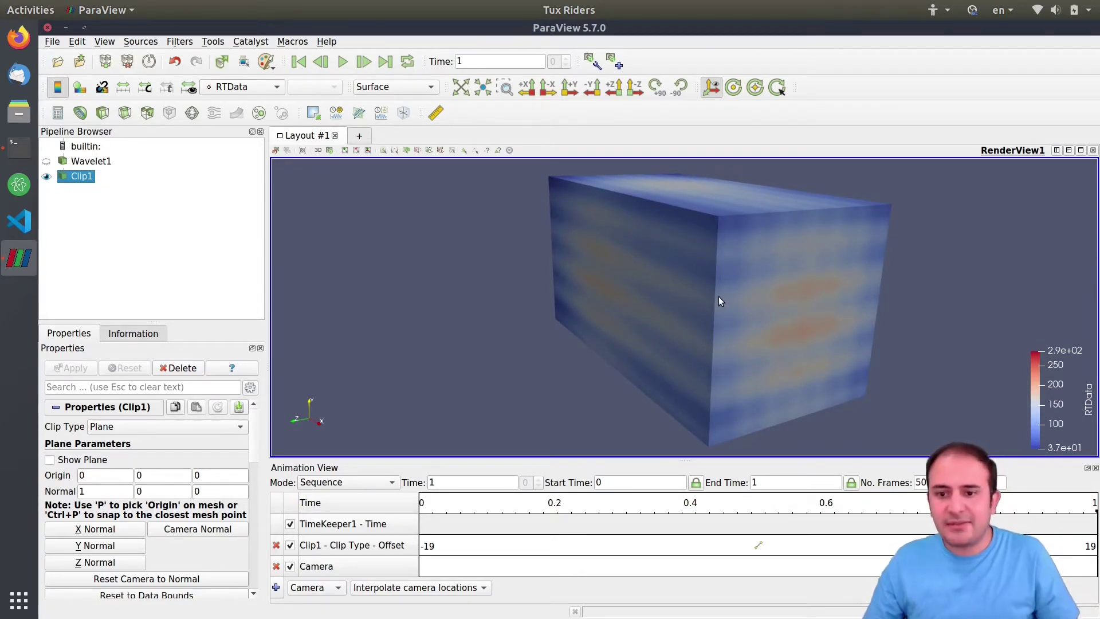
- Store the current view as the Camera track's keyframe at time 1 and accept the keyframes
double_click(624, 567)
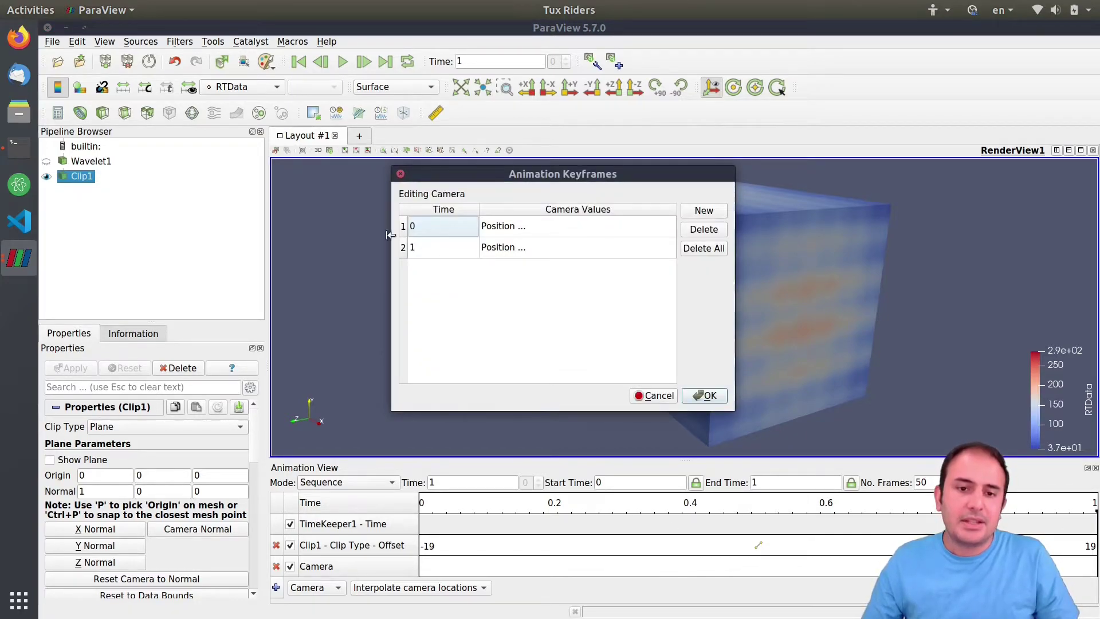
double_click(520, 248)
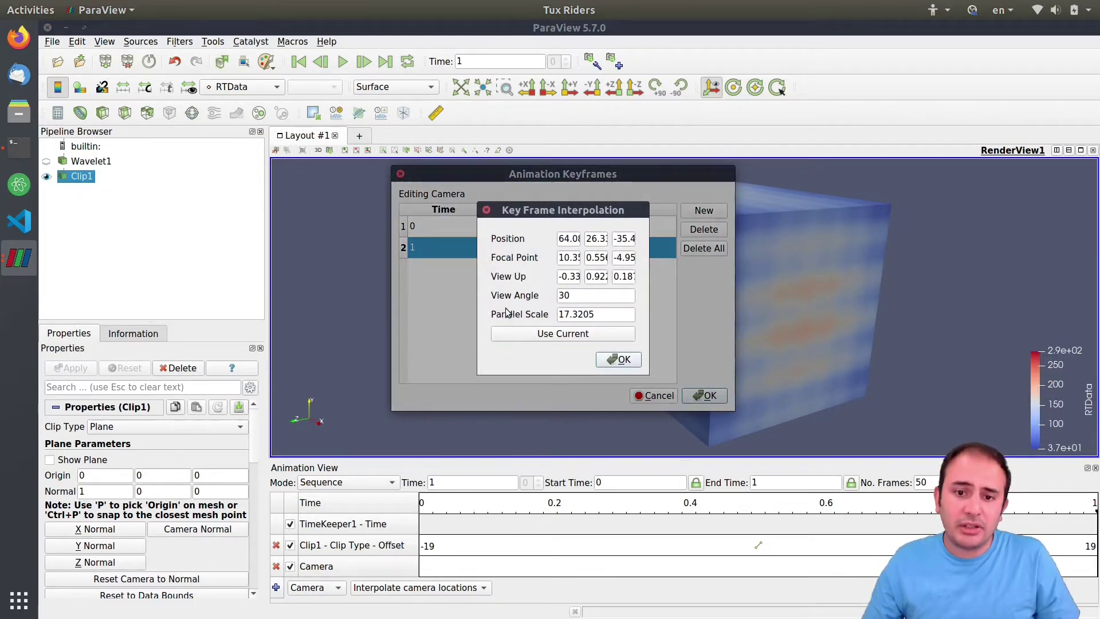
click(550, 338)
click(619, 359)
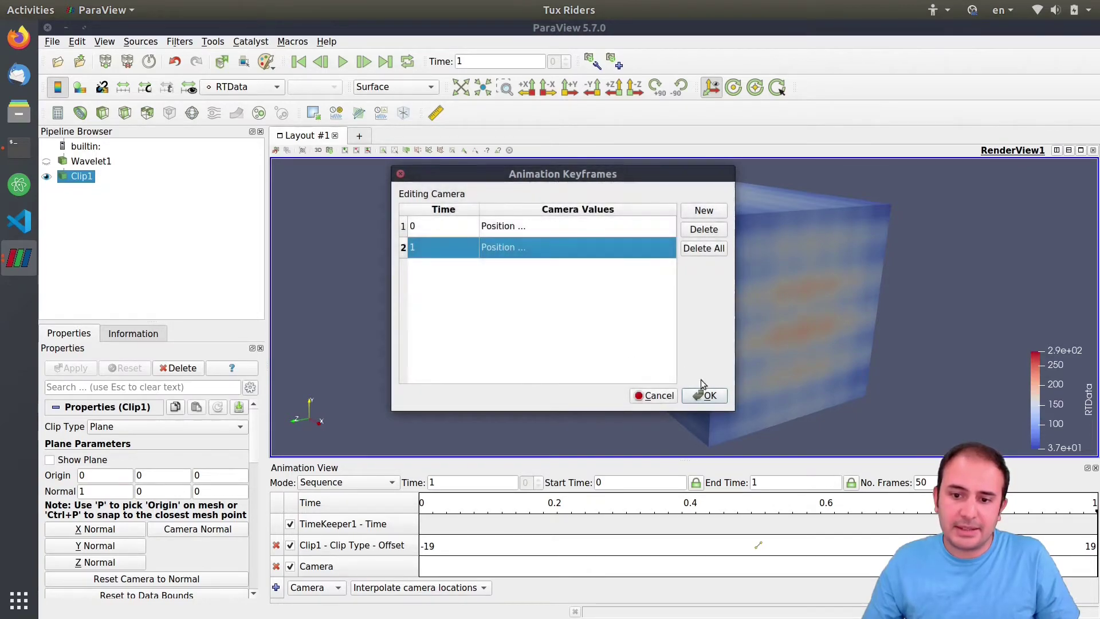
click(709, 396)
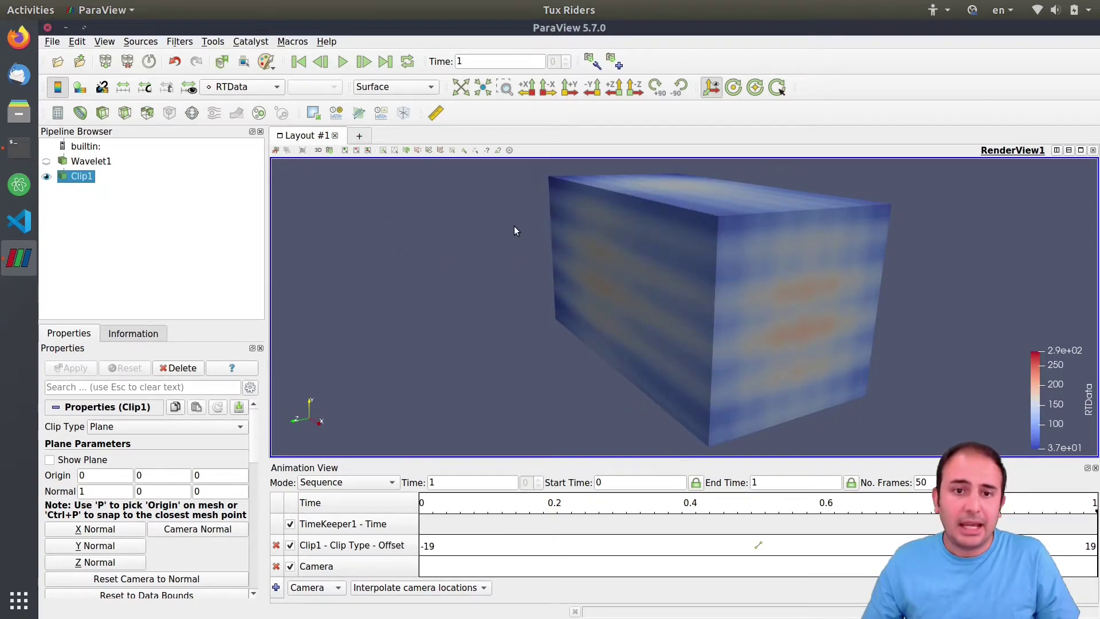
- Play the combined clip and camera animation from the first frame, replay it with 100 frames, and return to the first frame
click(299, 62)
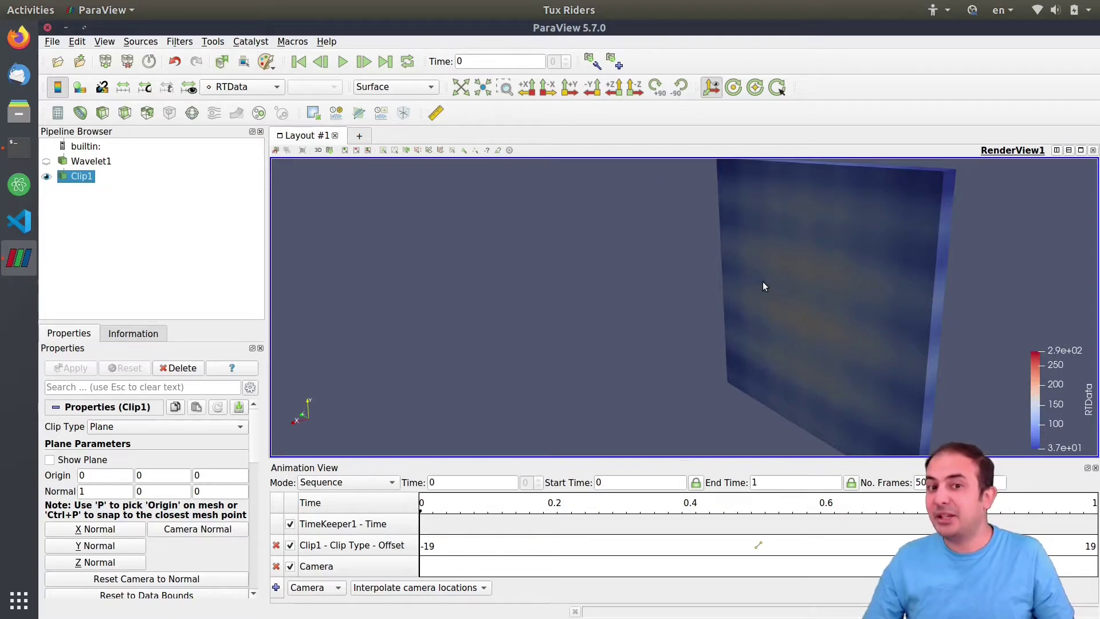
click(343, 63)
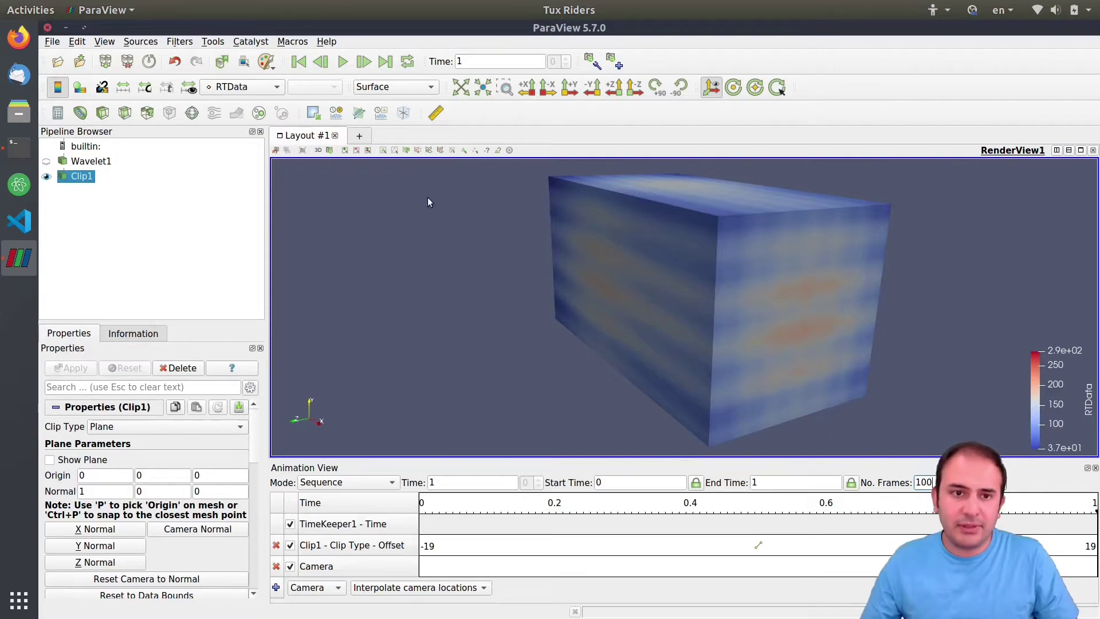
click(315, 63)
click(342, 61)
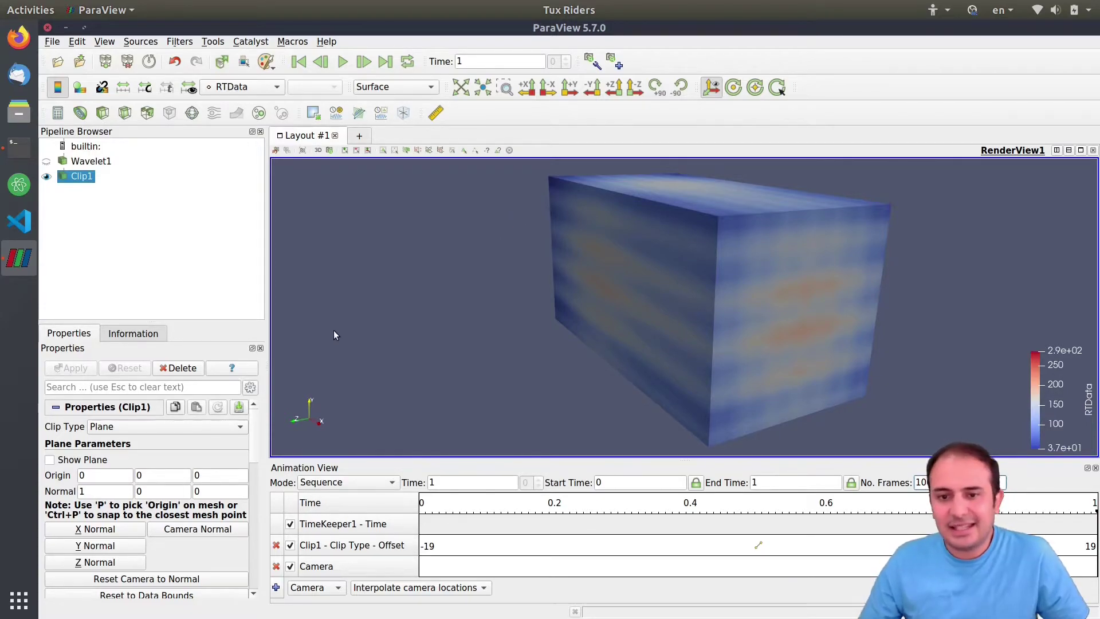
click(305, 62)
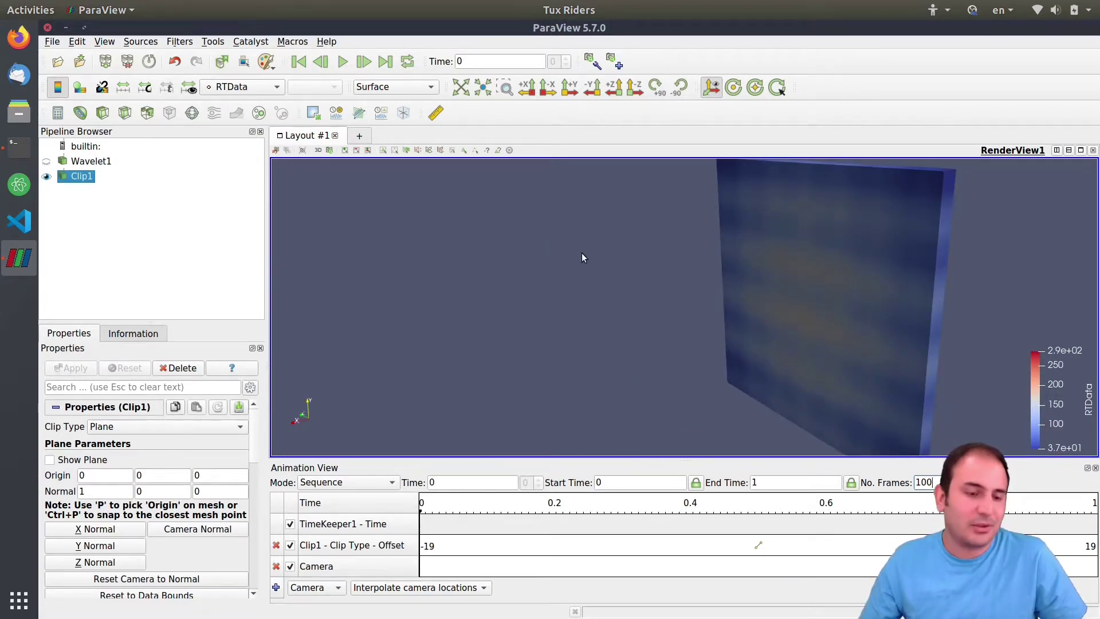
- Set the Wavelet source's X frequency to 100, apply it, and play the animation before returning to the first frame
click(83, 162)
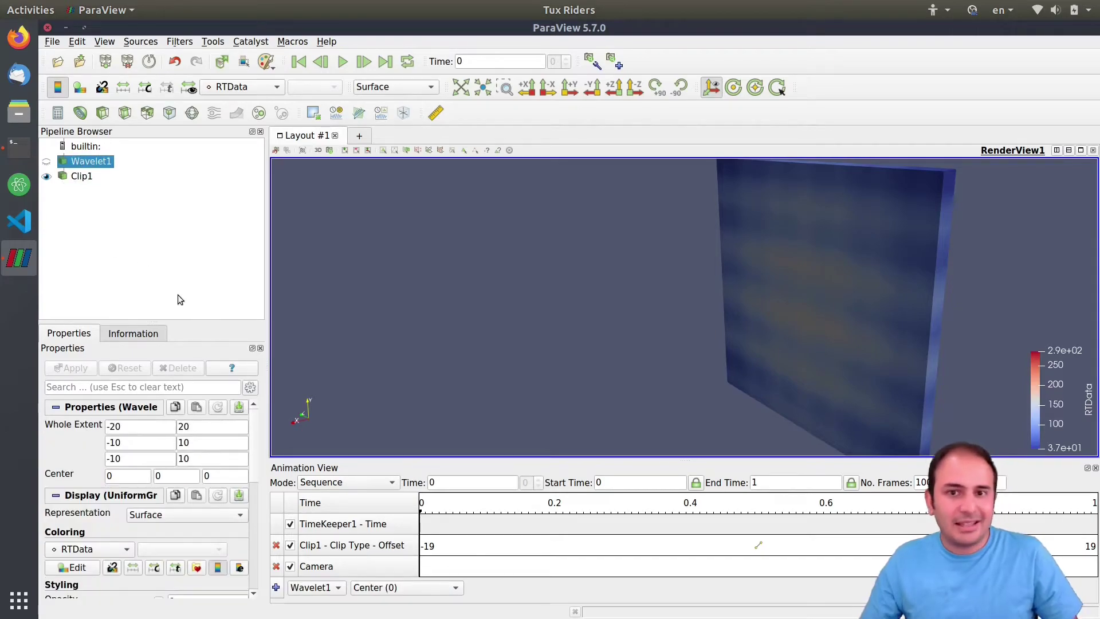
click(250, 388)
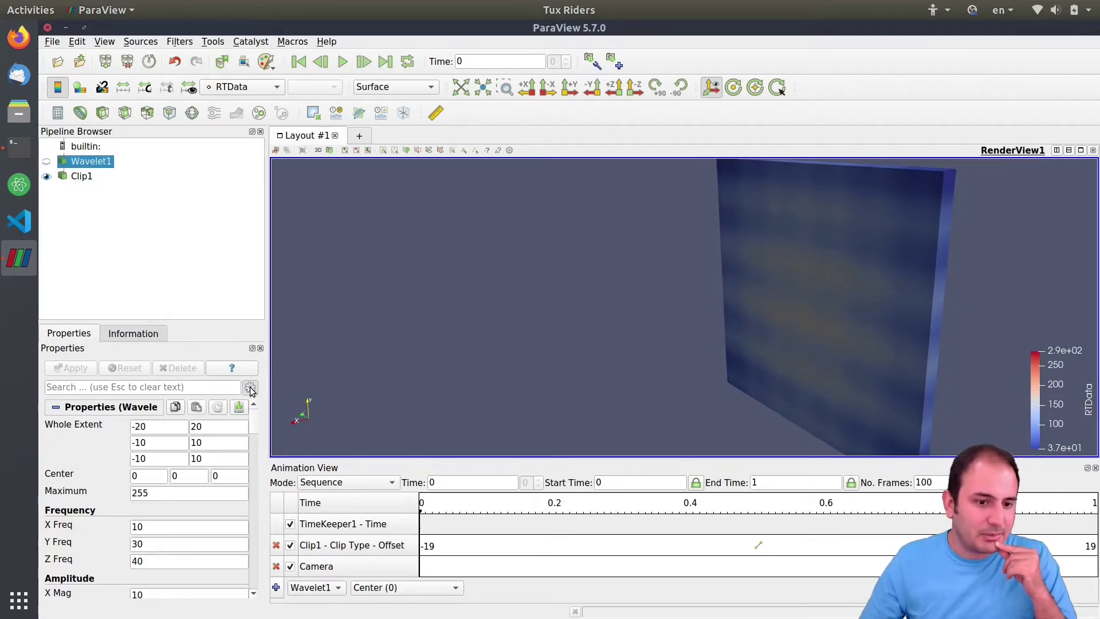
double_click(162, 527)
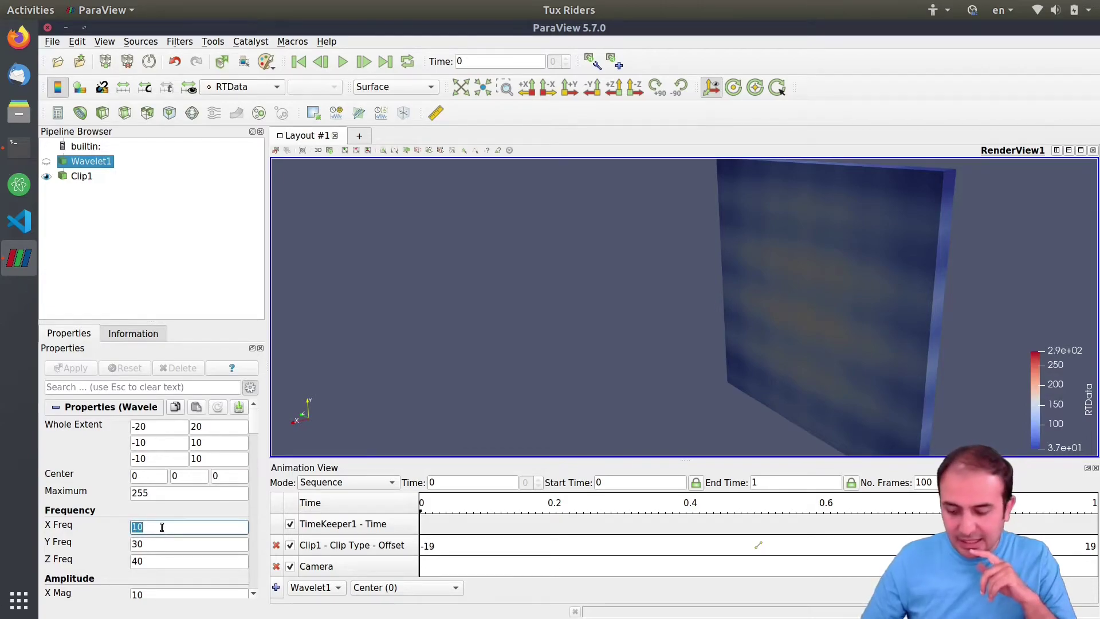
text(1)
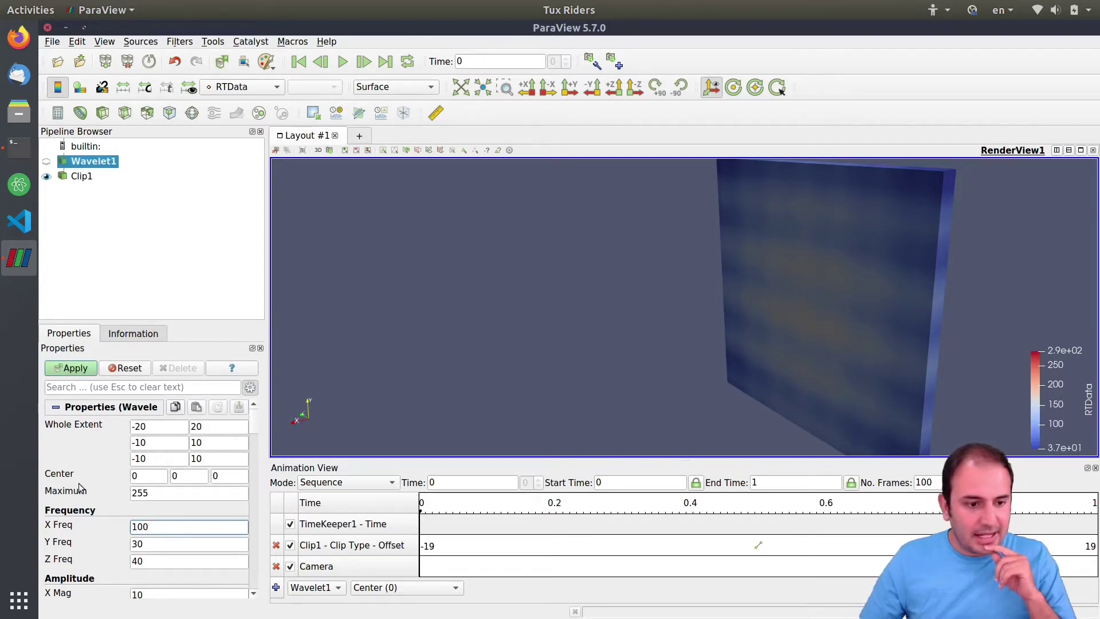
click(70, 369)
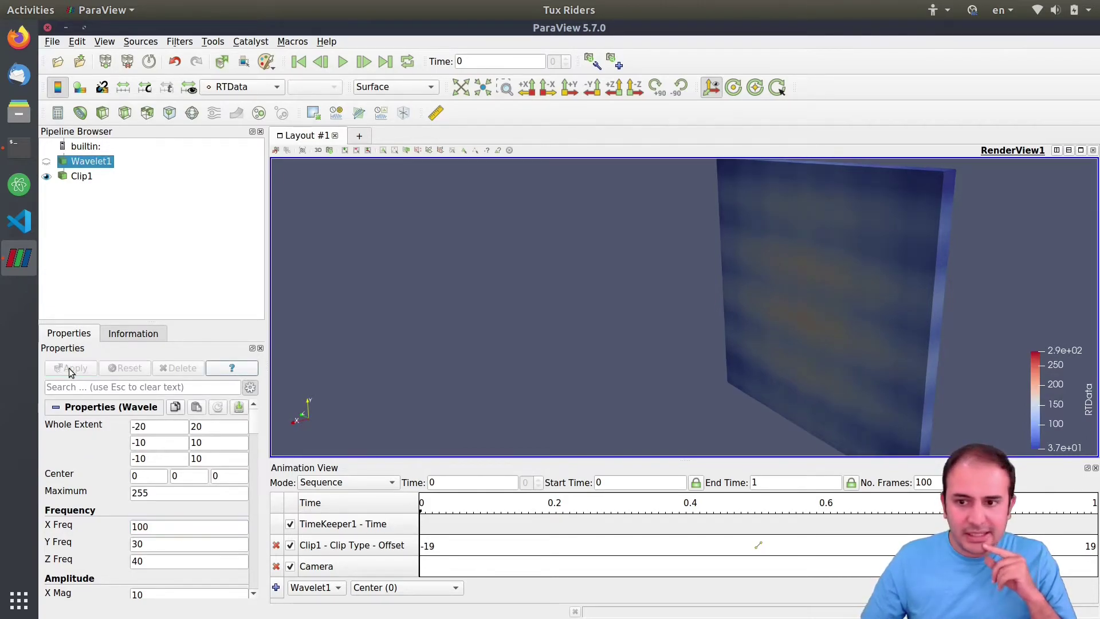
click(342, 62)
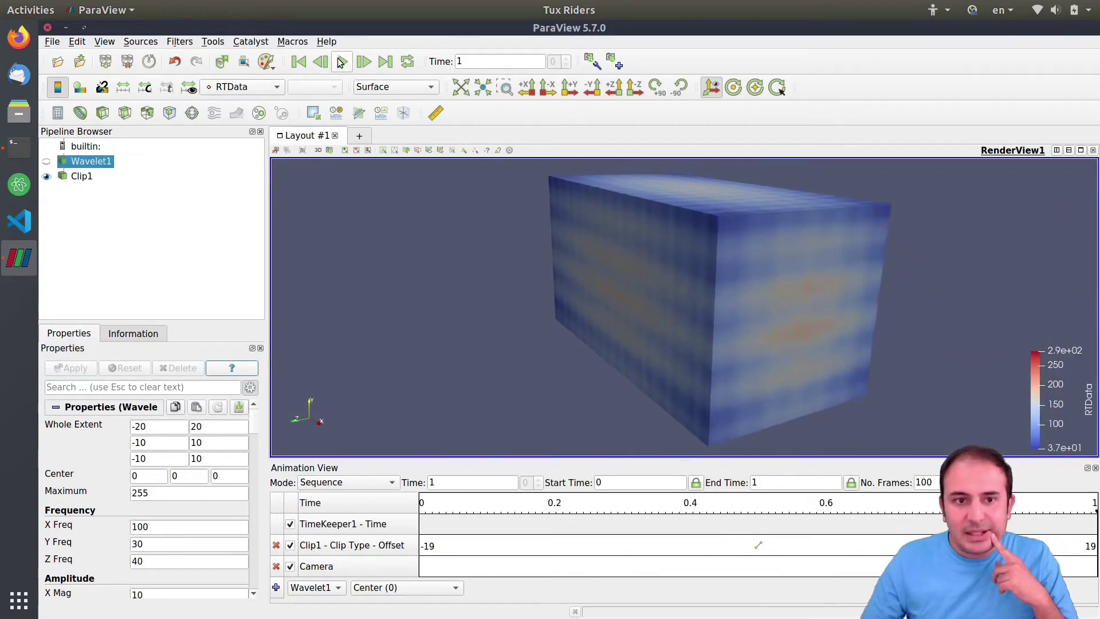
click(298, 62)
- Add a second clip to Clip1, using the Scalar type on RTData at 112.737 with Invert turned off
click(80, 177)
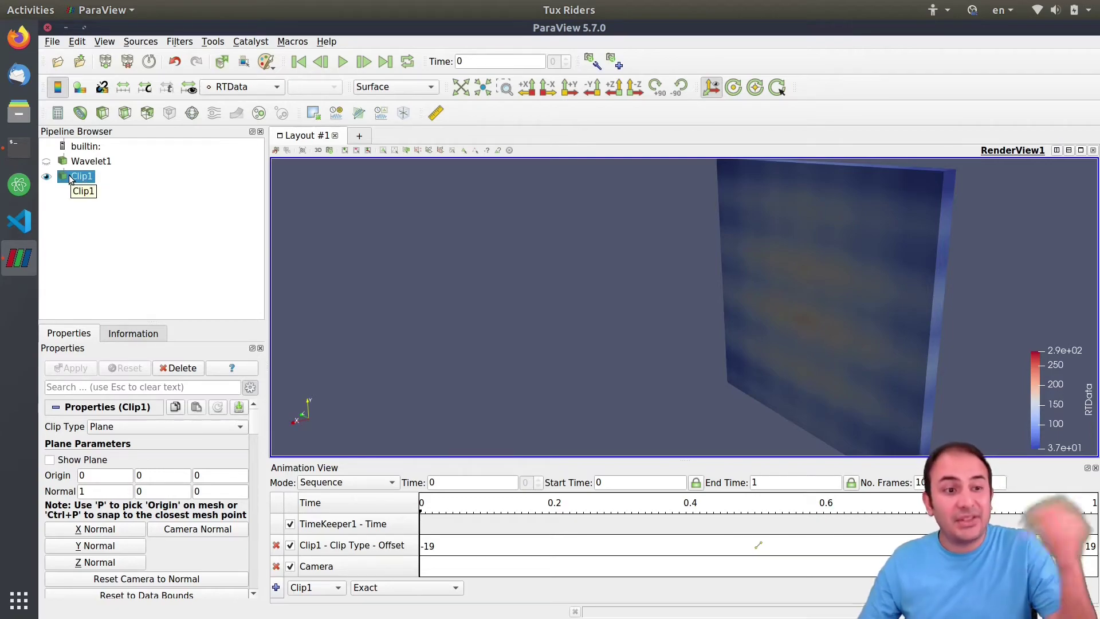
click(103, 112)
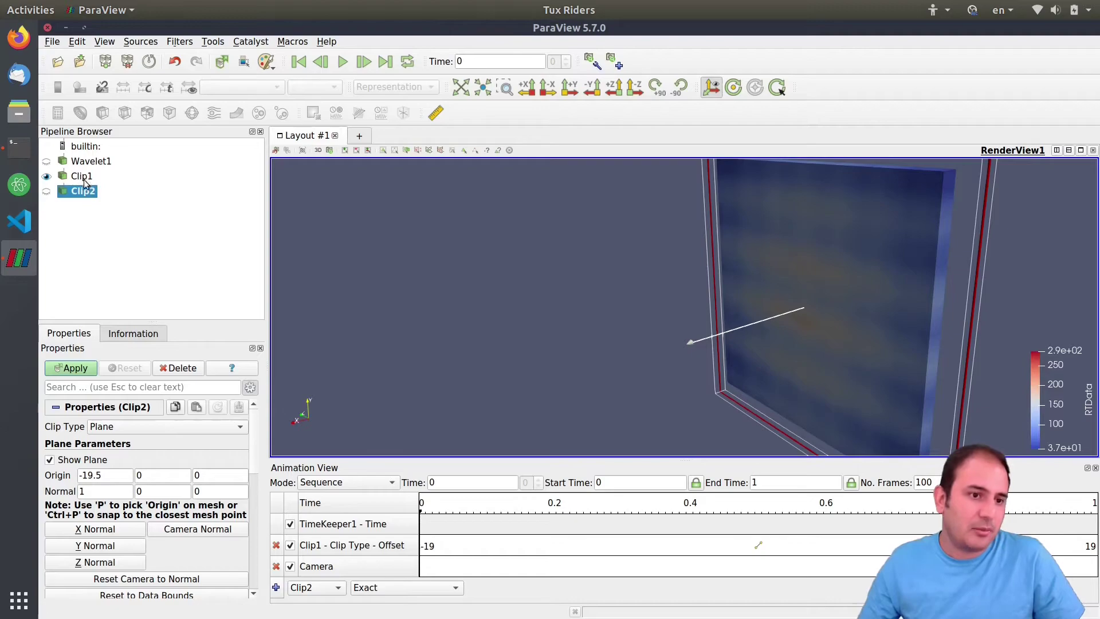
click(118, 429)
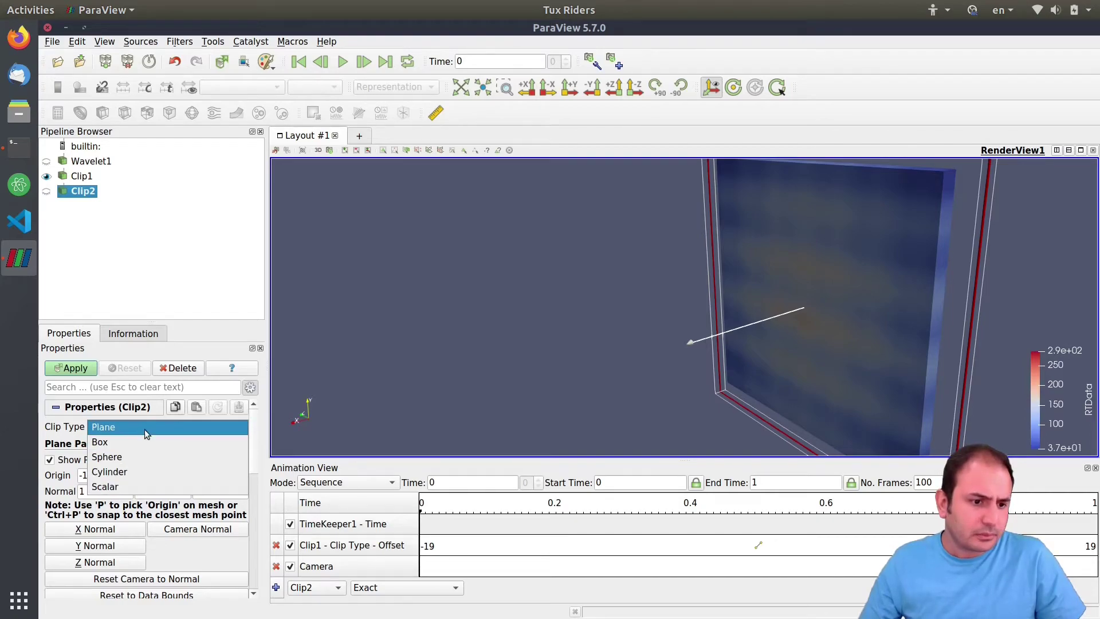
click(115, 488)
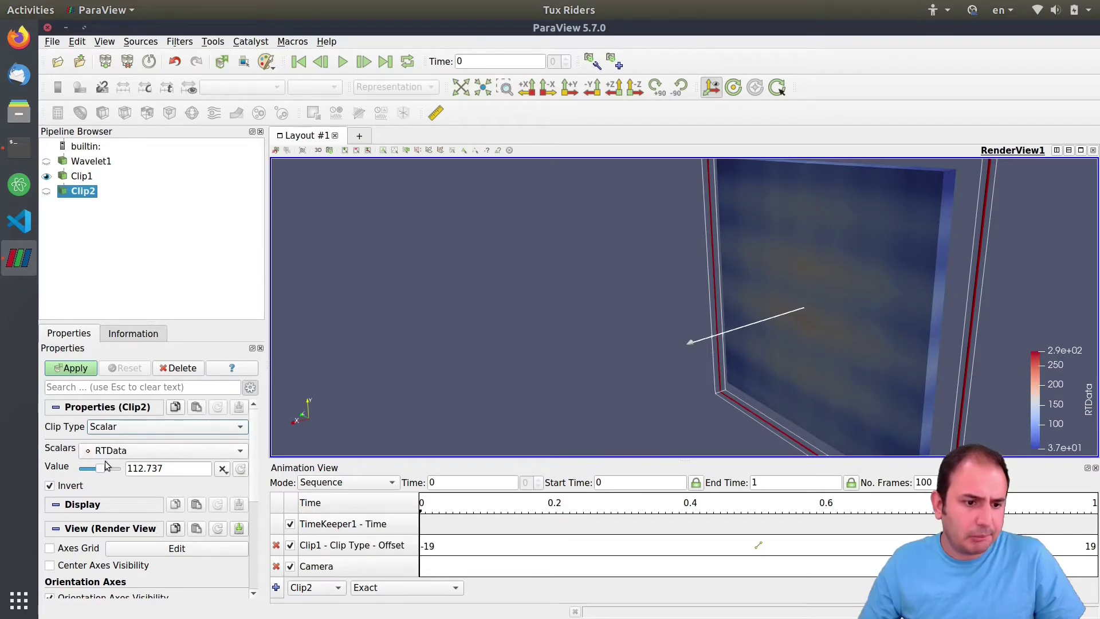
click(75, 368)
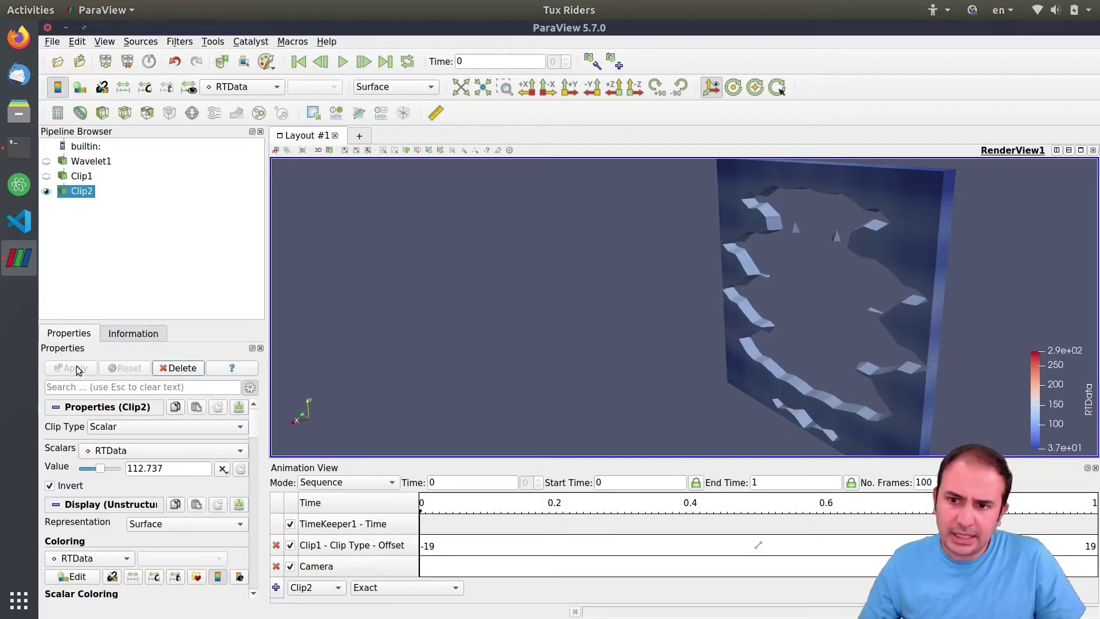
click(70, 485)
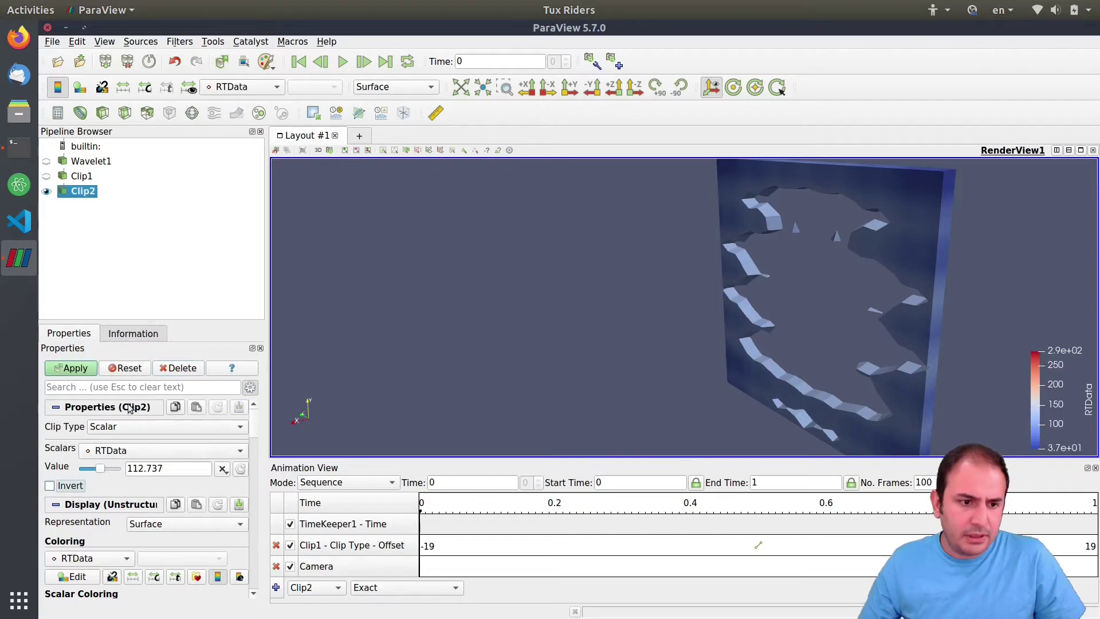
click(83, 370)
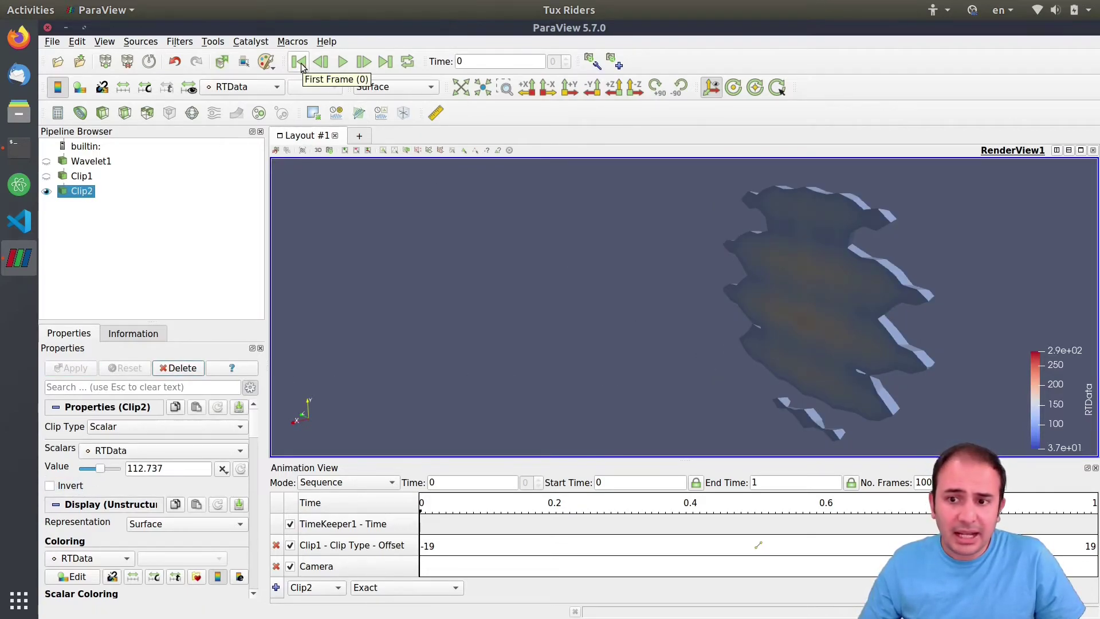
- Play the animation to its end and reset the scalar clip's value to 164.701 from the current data range
click(343, 62)
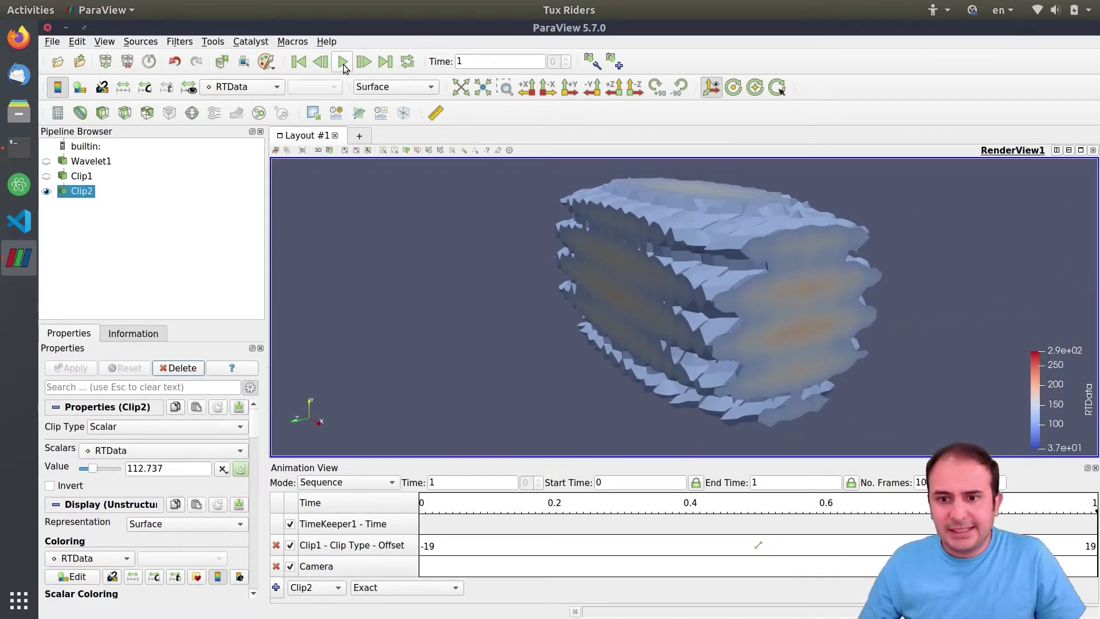
click(241, 471)
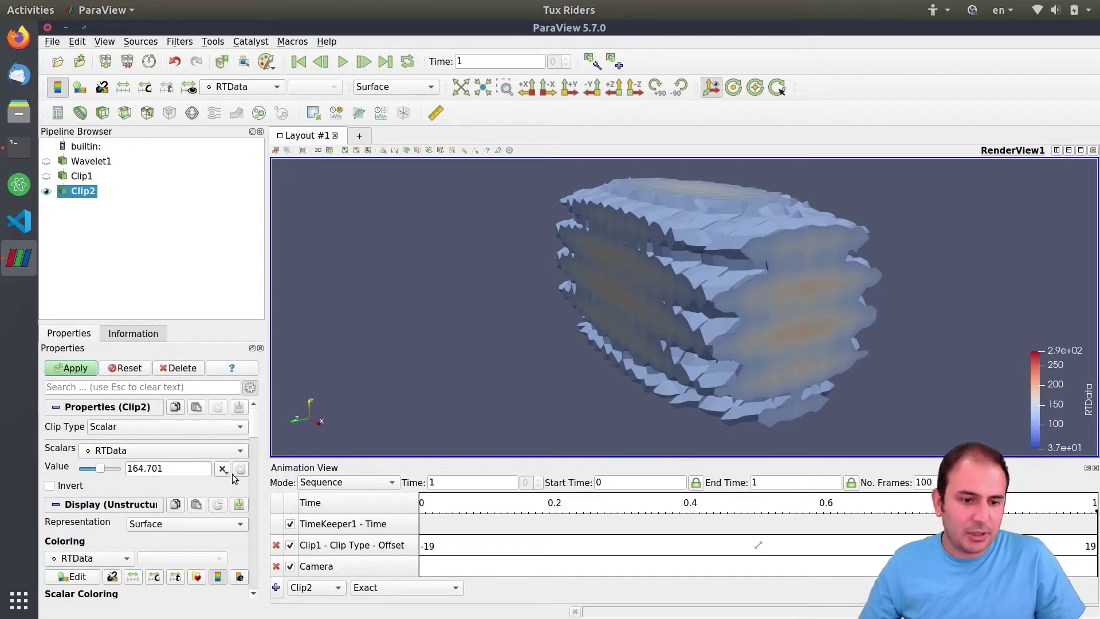
click(71, 370)
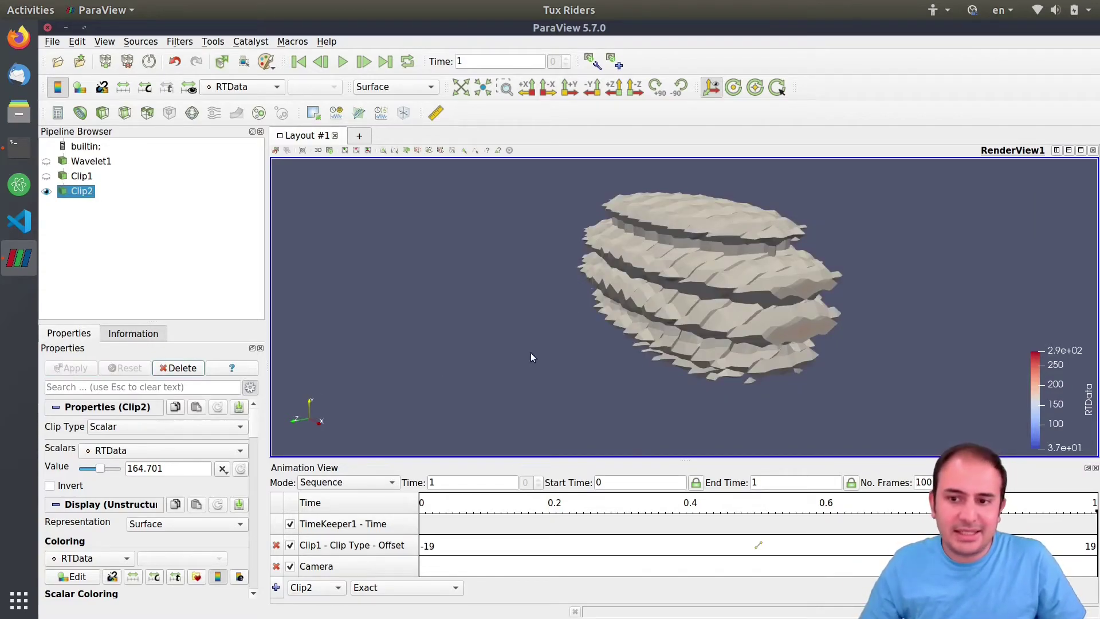
- Replay the animation from the first frame to review the scalar clip
click(298, 62)
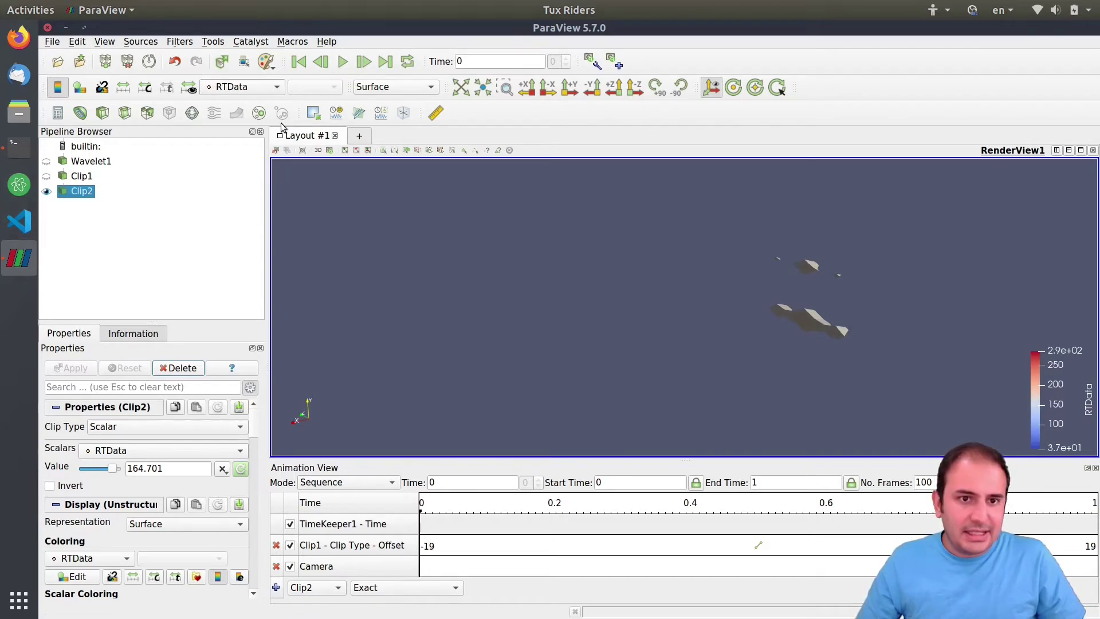
click(343, 62)
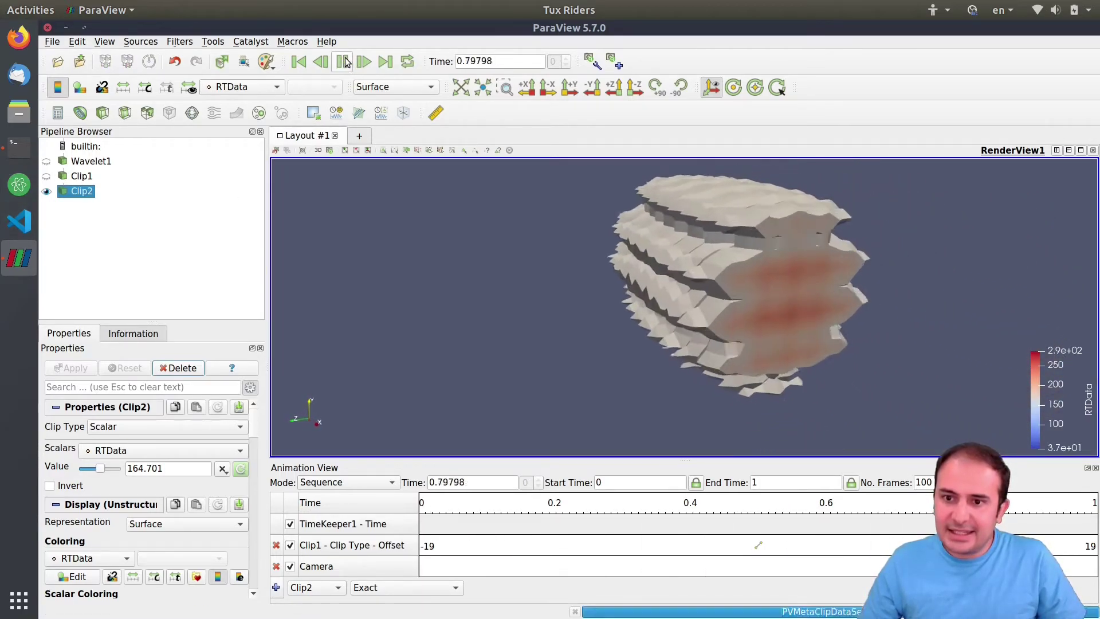
click(344, 62)
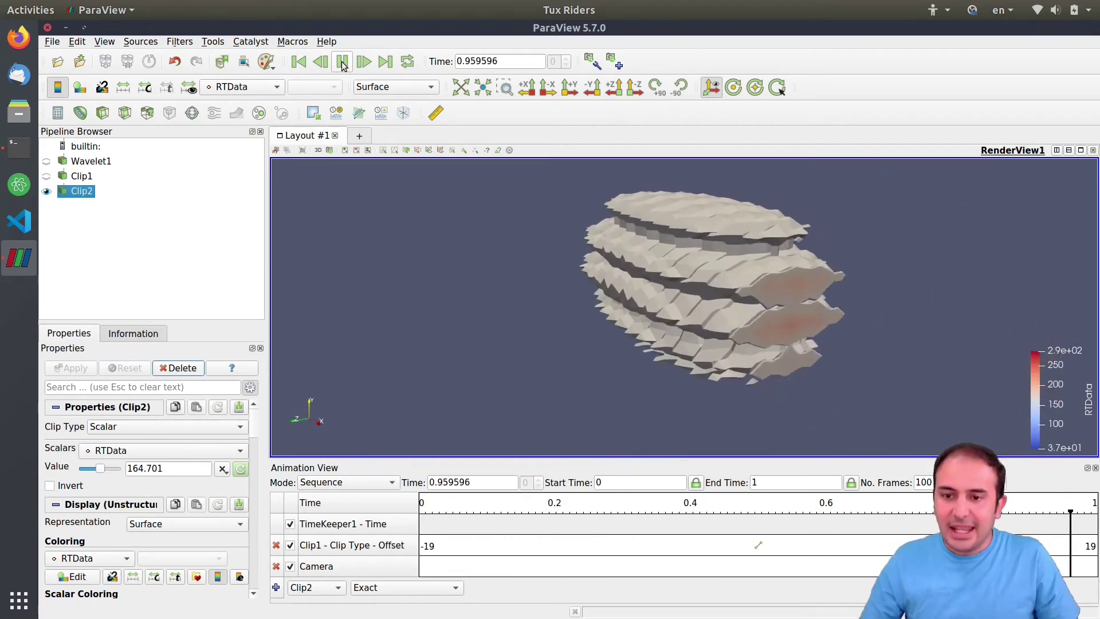
- Add a keyframe at time 0.5 to the Camera track and accept the keyframes
double_click(676, 571)
click(430, 254)
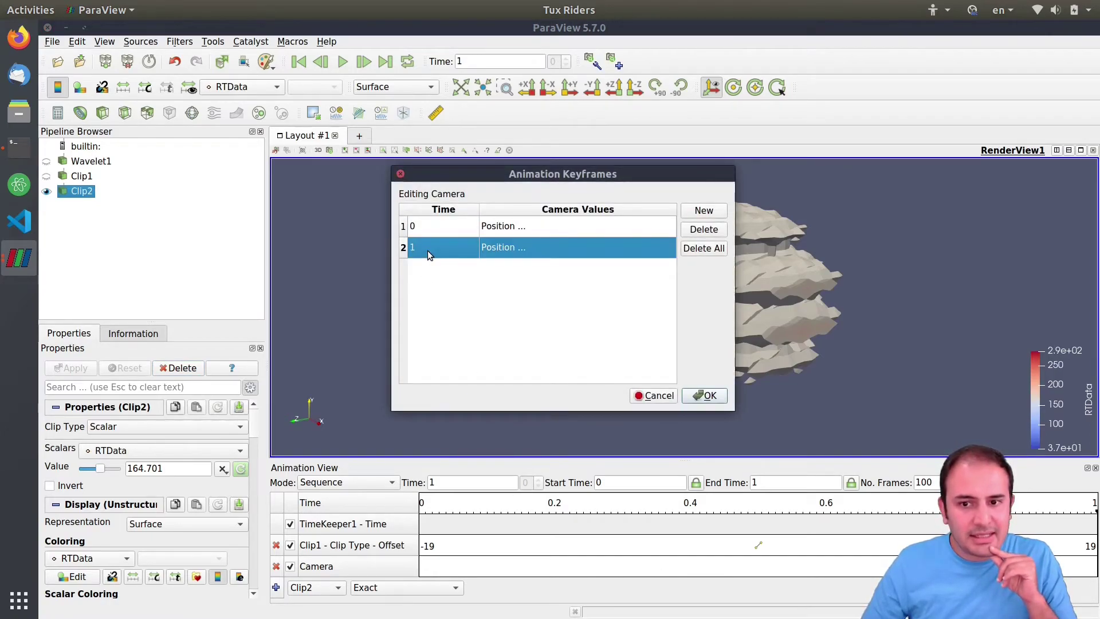
click(705, 210)
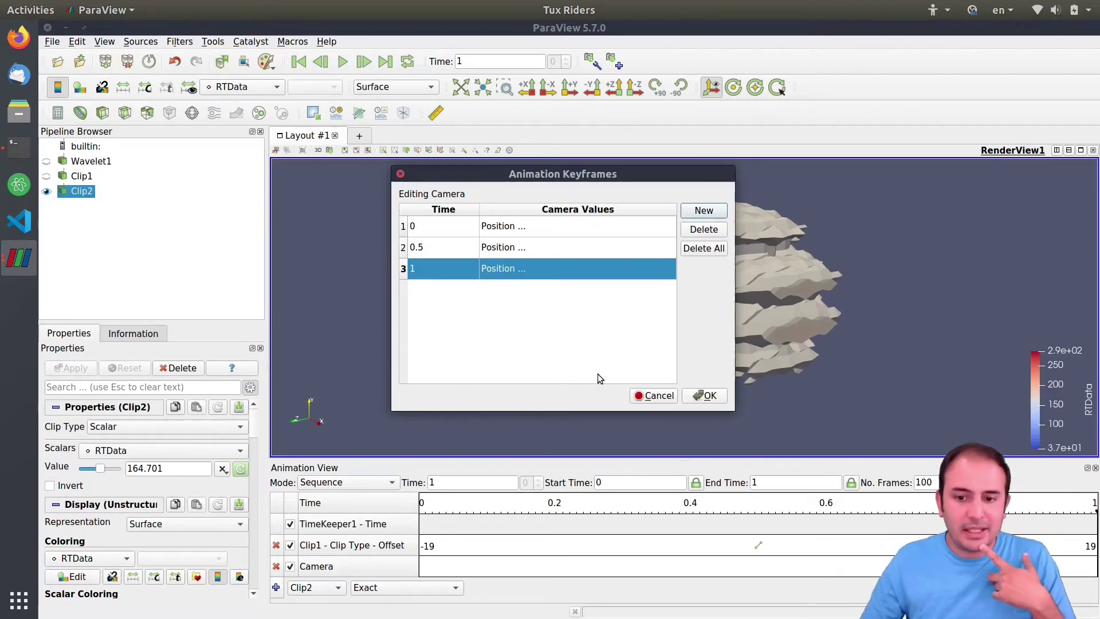
double_click(510, 249)
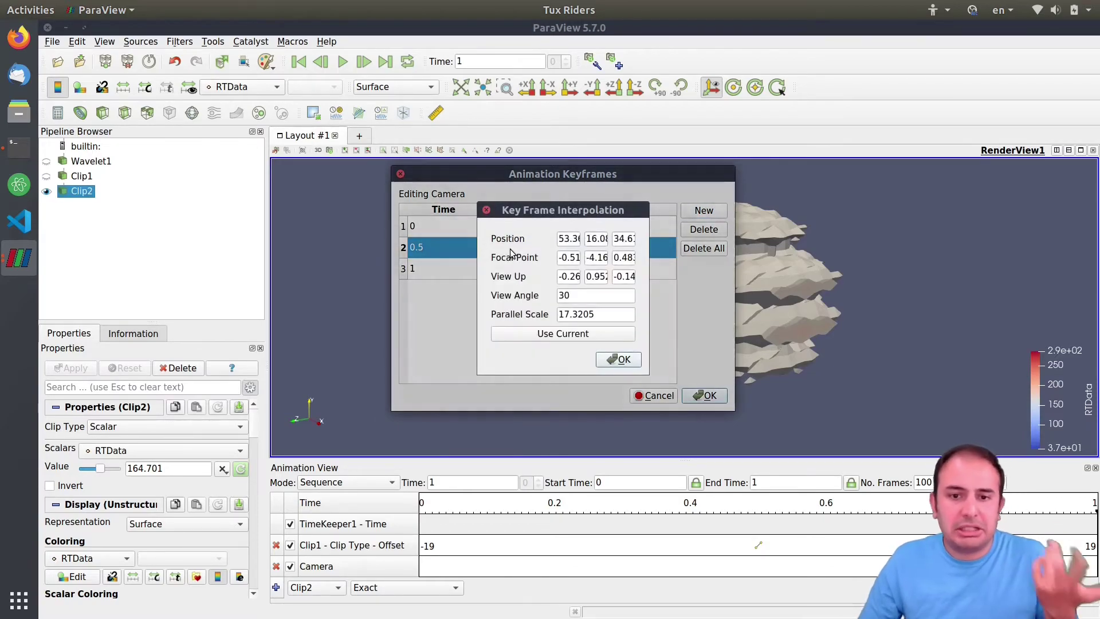
click(487, 209)
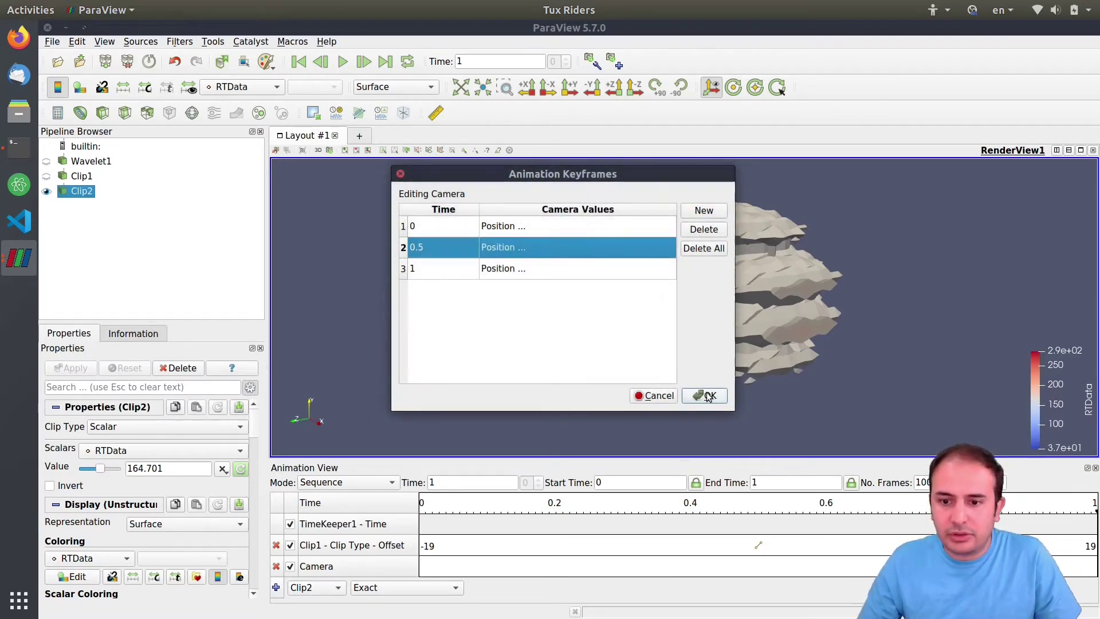
click(705, 395)
- Orbit the view to look at the clipped shape from above and store it as the camera keyframe at time 0.5
drag(776, 285, 721, 273)
drag(711, 289, 710, 296)
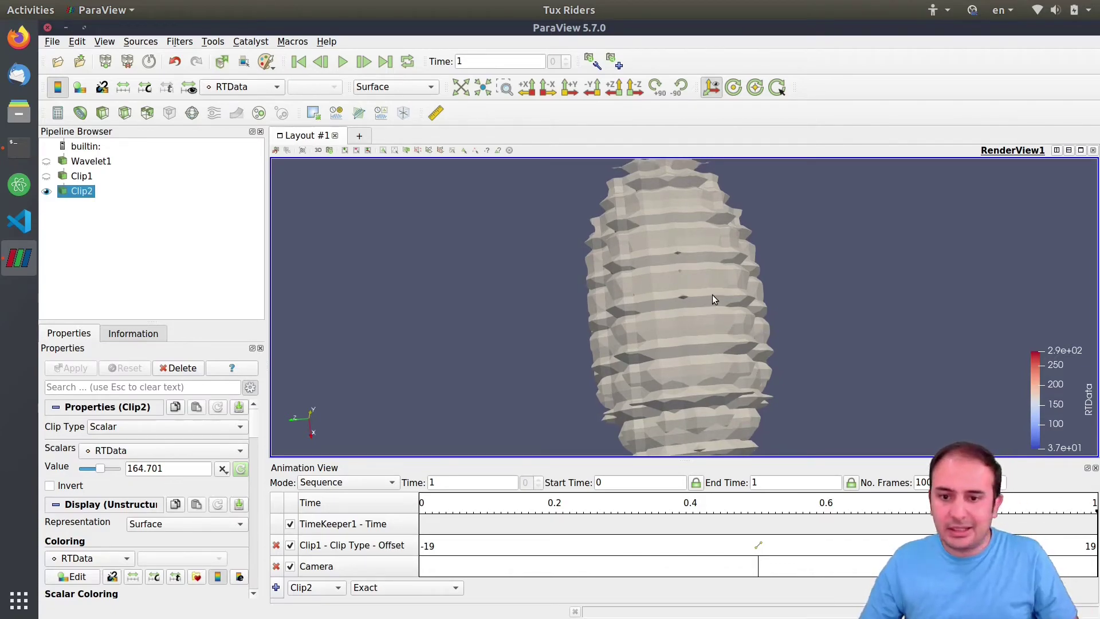
double_click(751, 569)
double_click(515, 248)
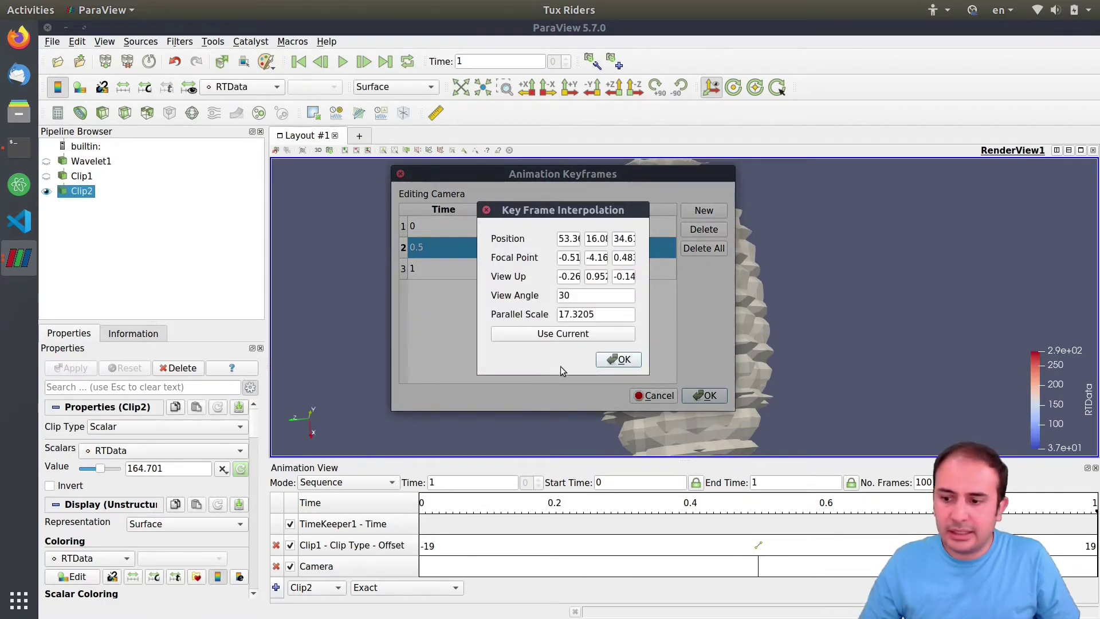
click(562, 333)
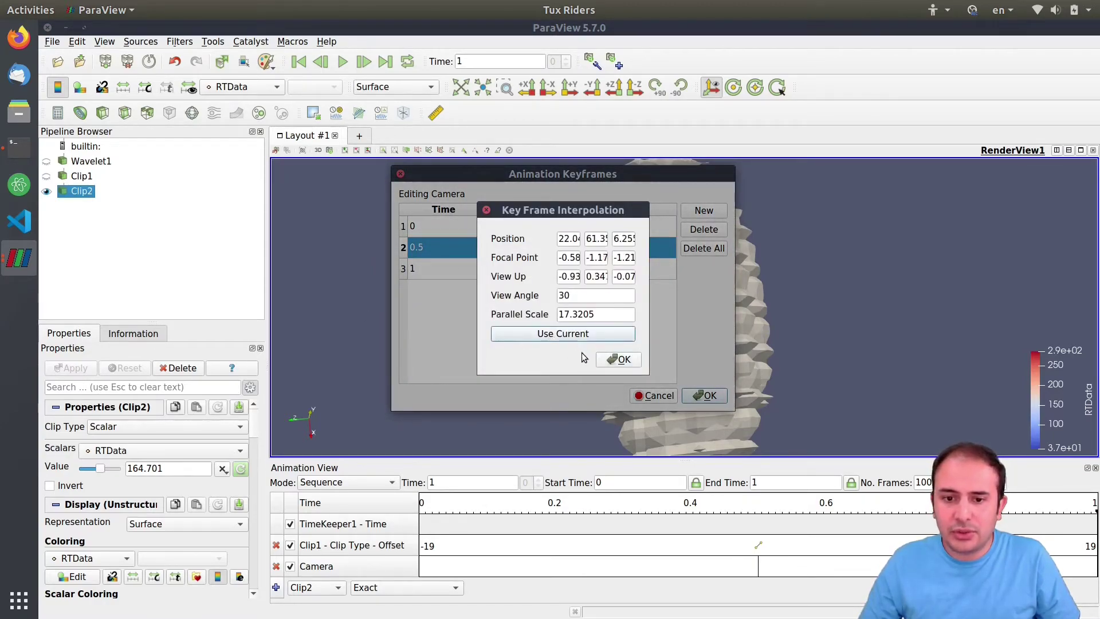
click(618, 359)
click(709, 396)
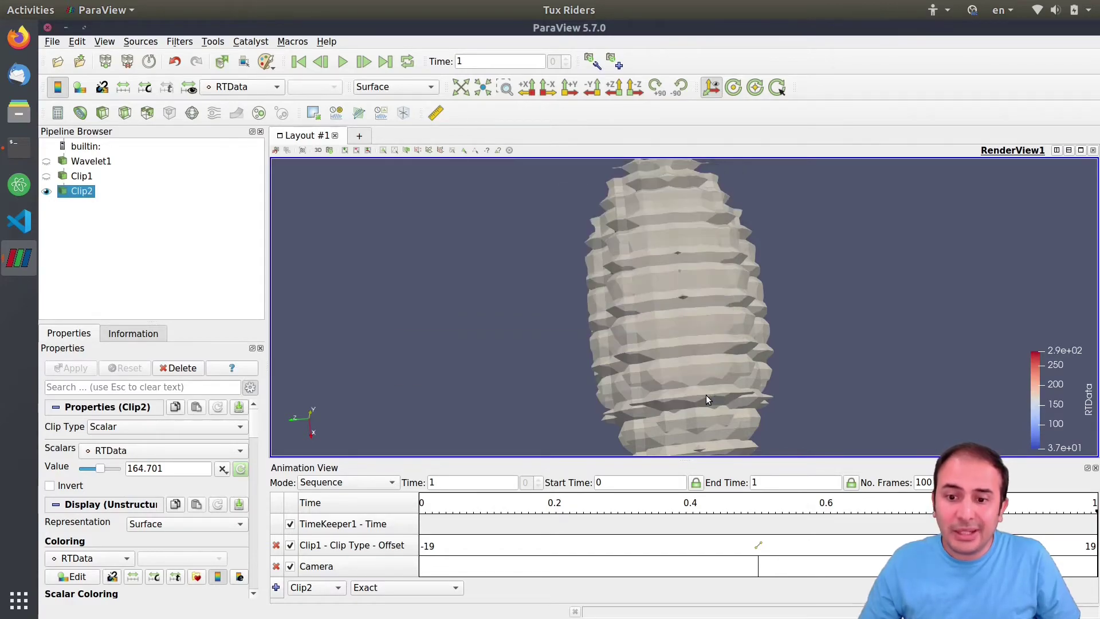
- Play the three-keyframe camera animation from the first frame, set the number of frames to 200, and replay it
click(298, 63)
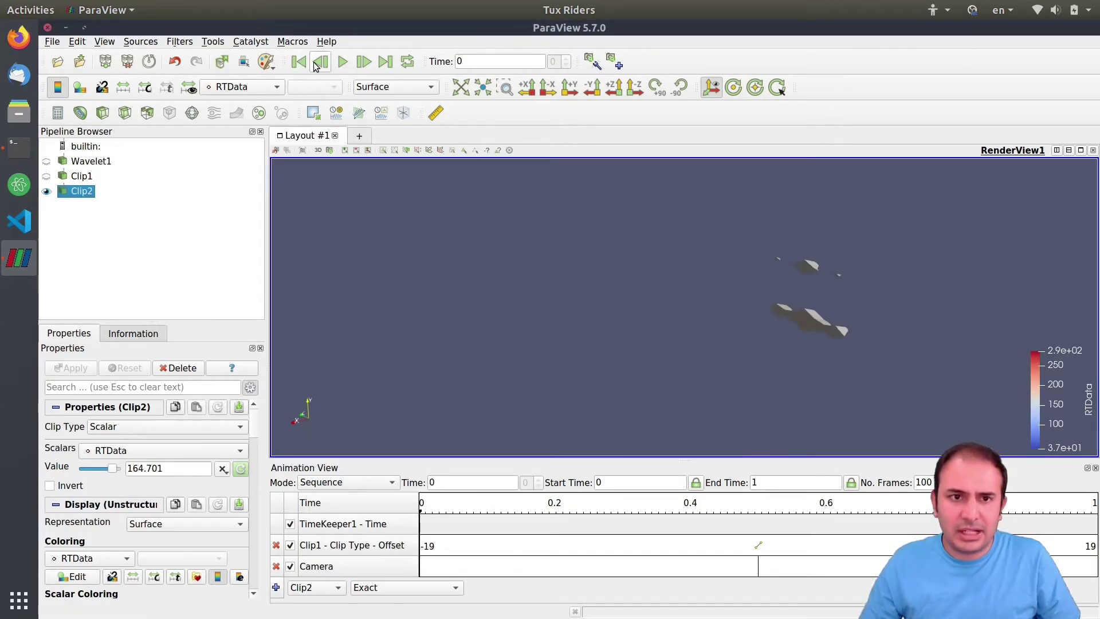
click(343, 62)
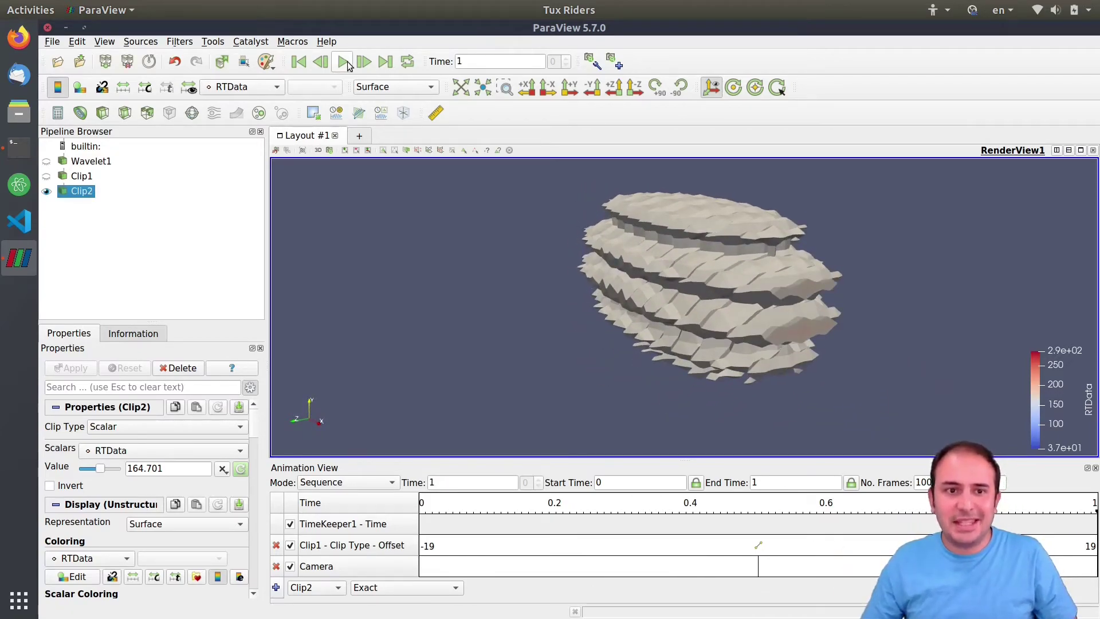
click(299, 62)
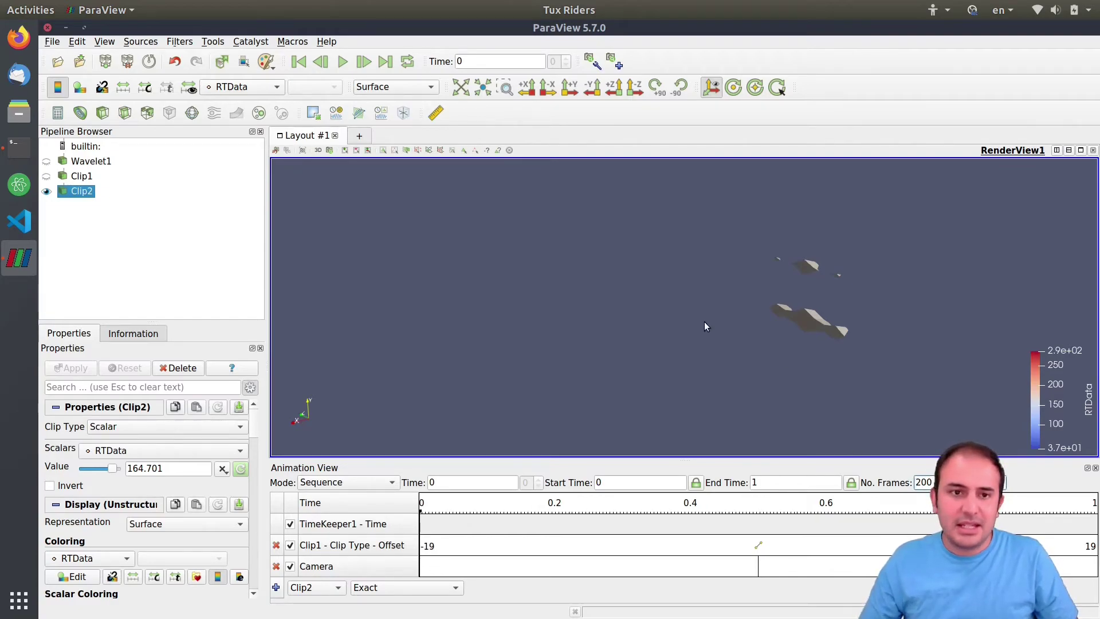
click(343, 63)
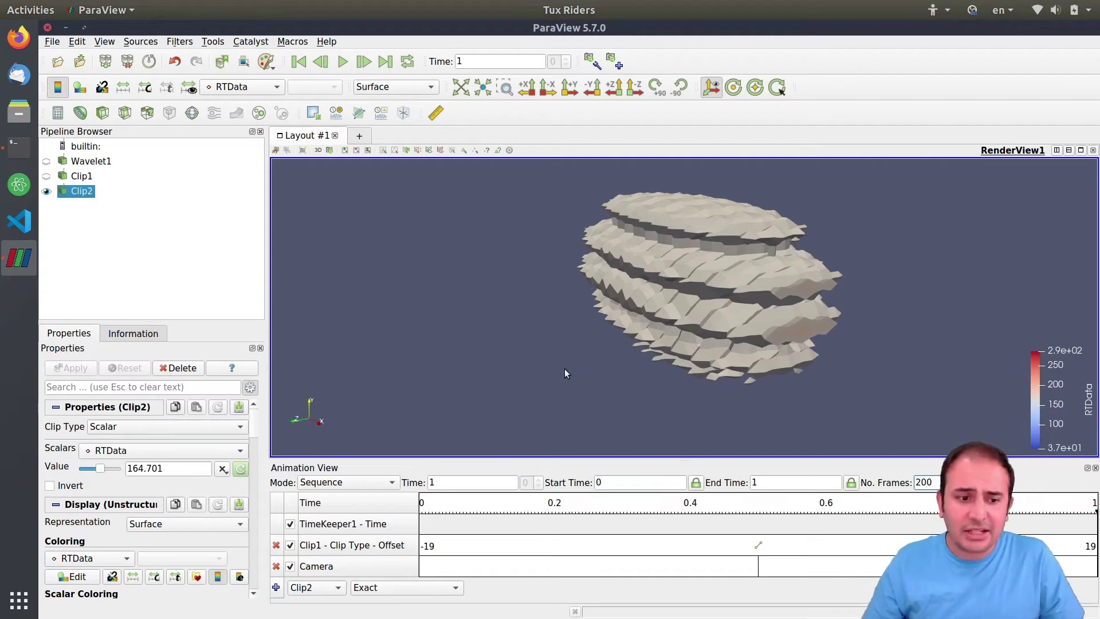
- Set up an AVI export of the animation named 11 in the Desktop folder with frame rate 1, and cancel it before saving
click(51, 43)
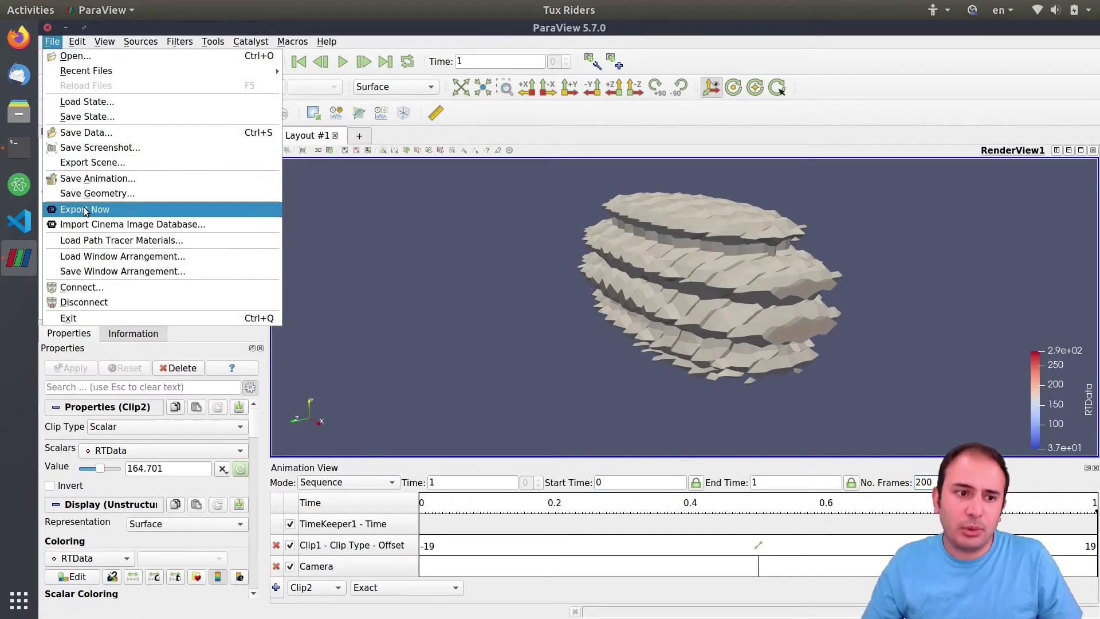
click(93, 180)
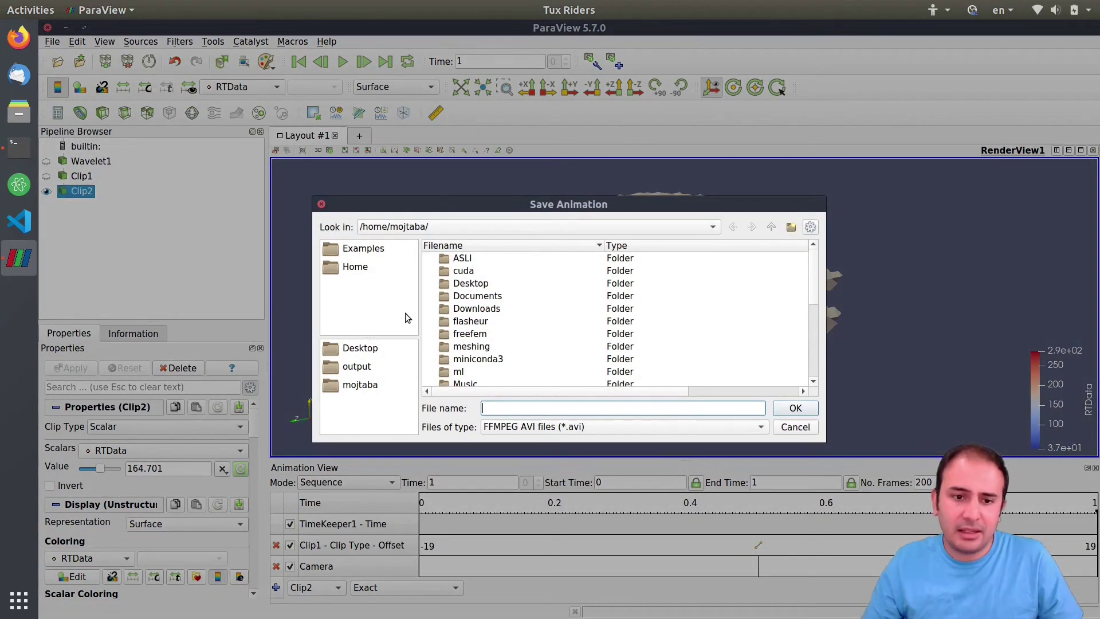
click(496, 408)
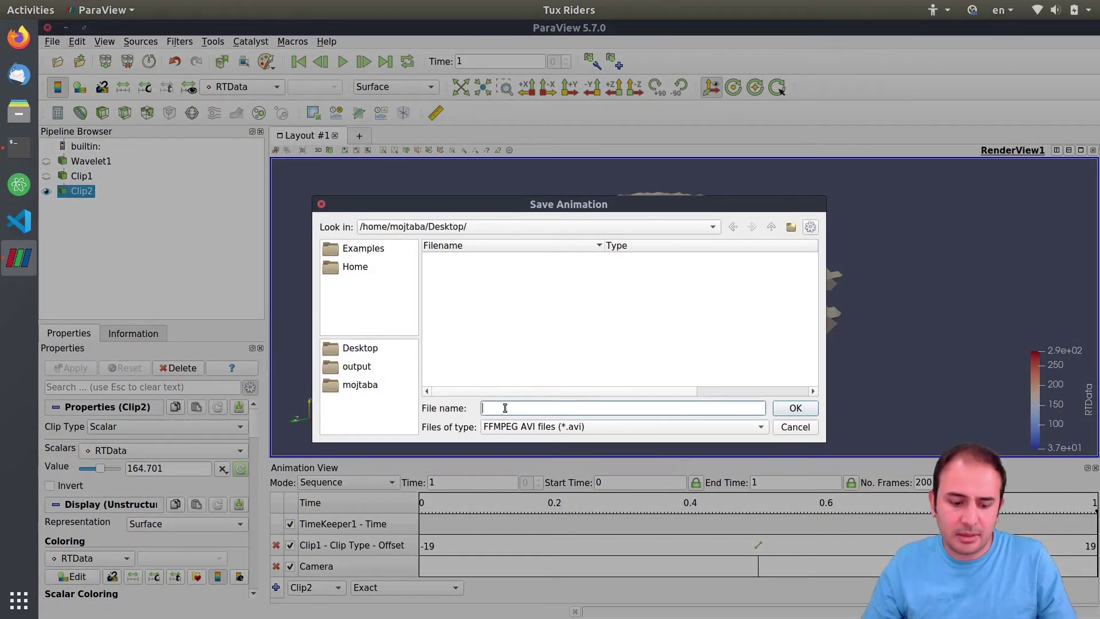
text(11)
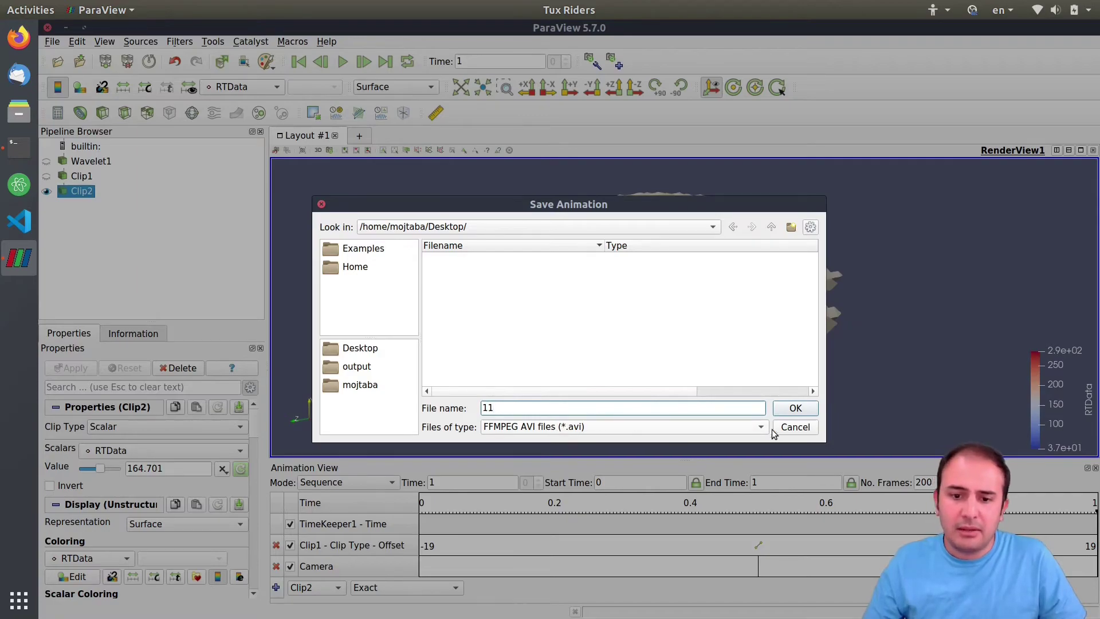
click(786, 409)
double_click(498, 414)
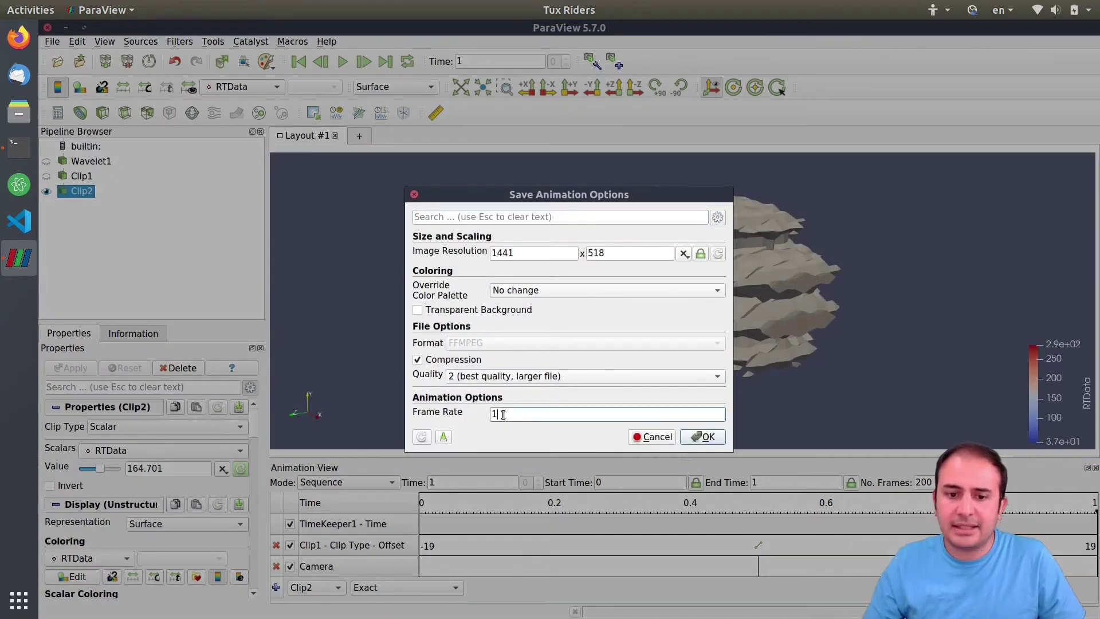
text(1)
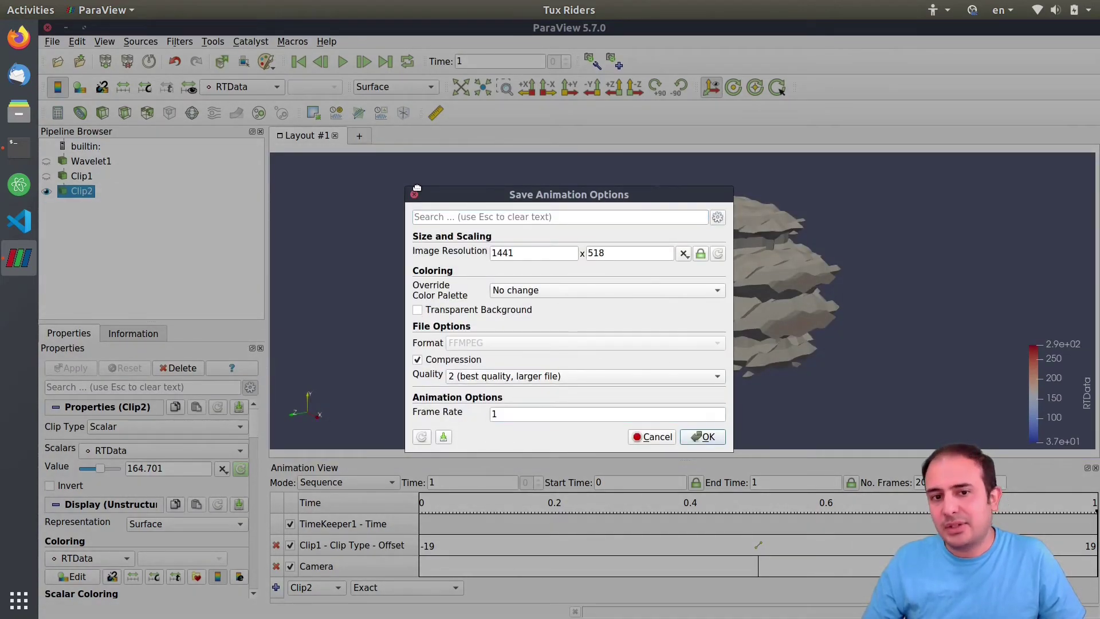
double_click(498, 417)
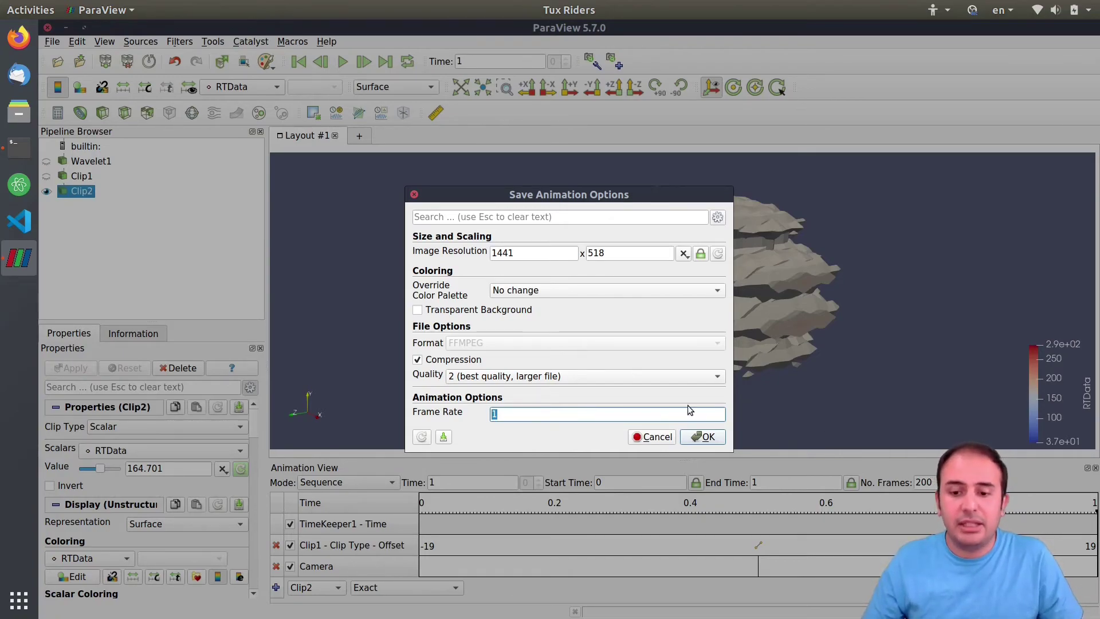
click(640, 438)
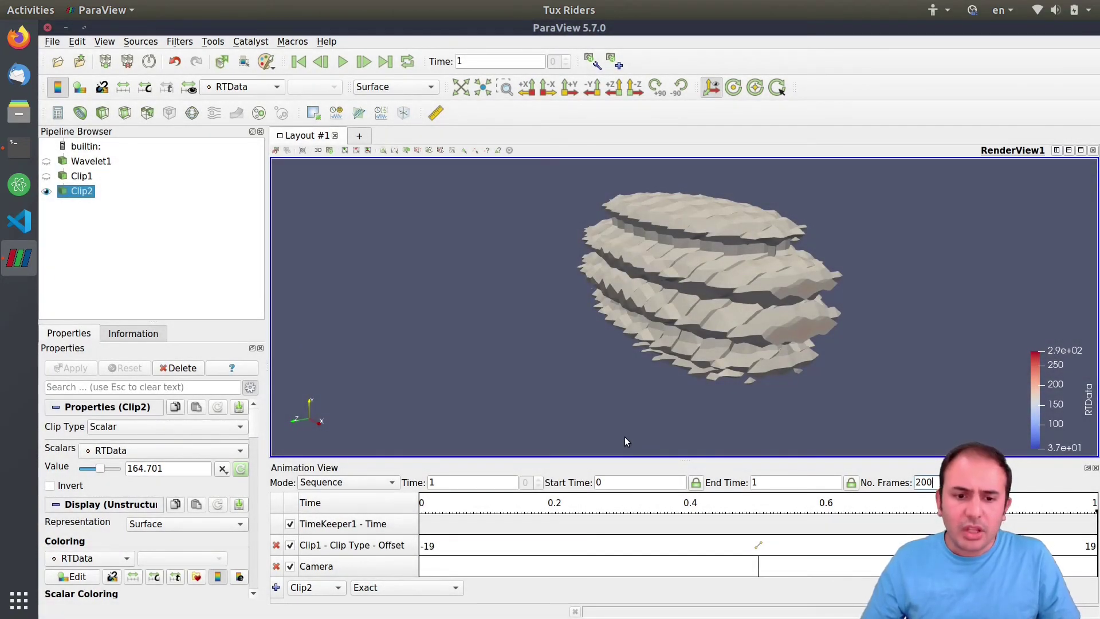
- Set the time of the Camera track's middle keyframe to 0.3 and play the animation
double_click(720, 566)
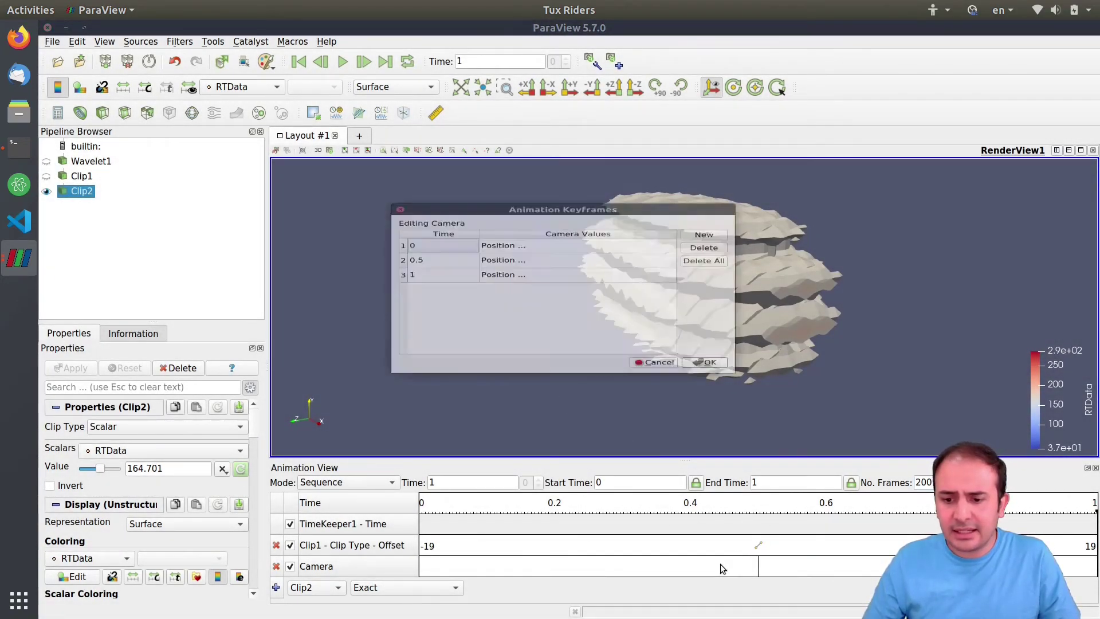
drag(514, 177, 478, 175)
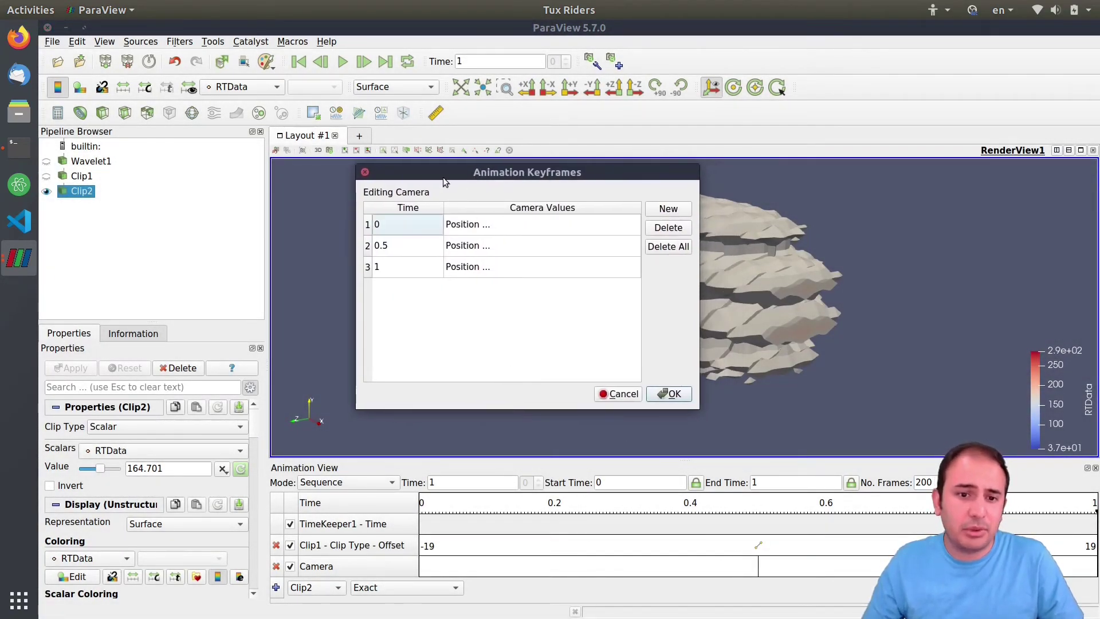
double_click(395, 247)
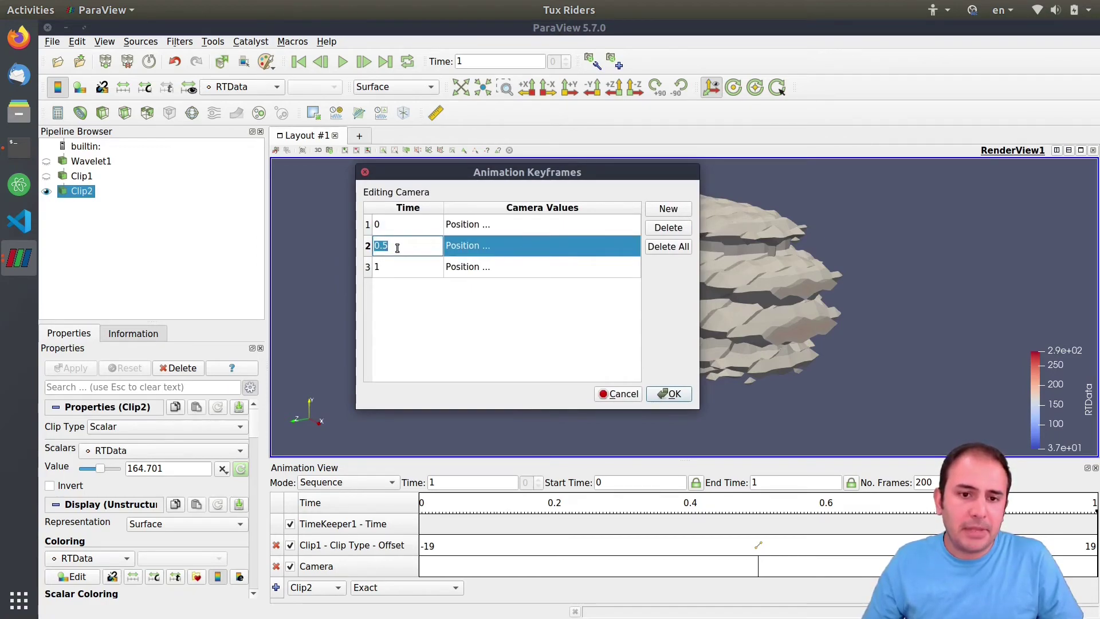
text(0.3)
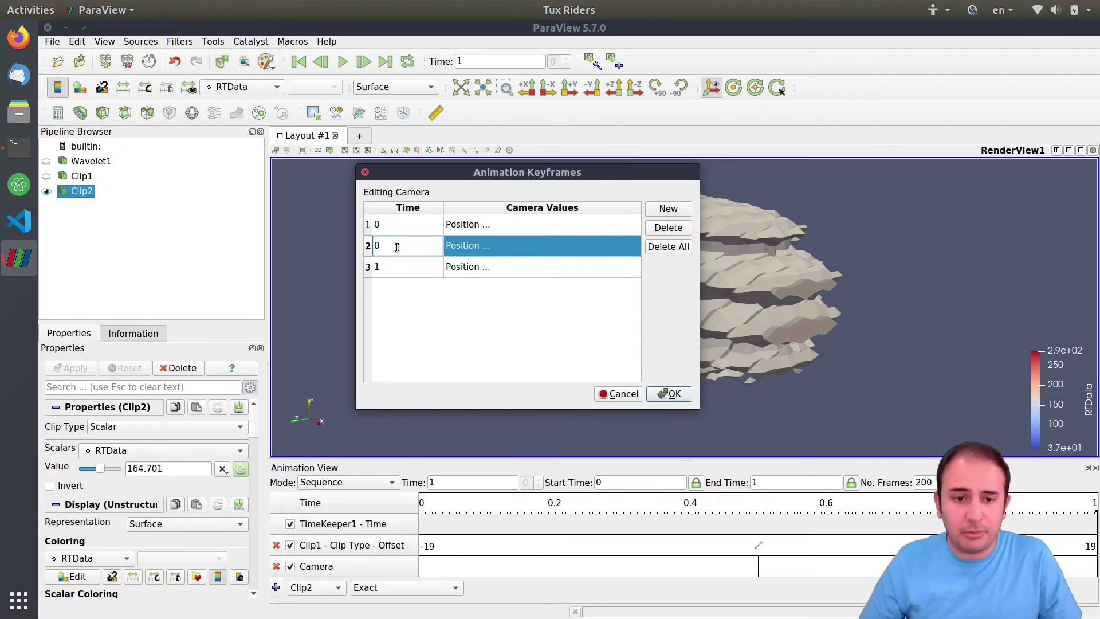
click(419, 265)
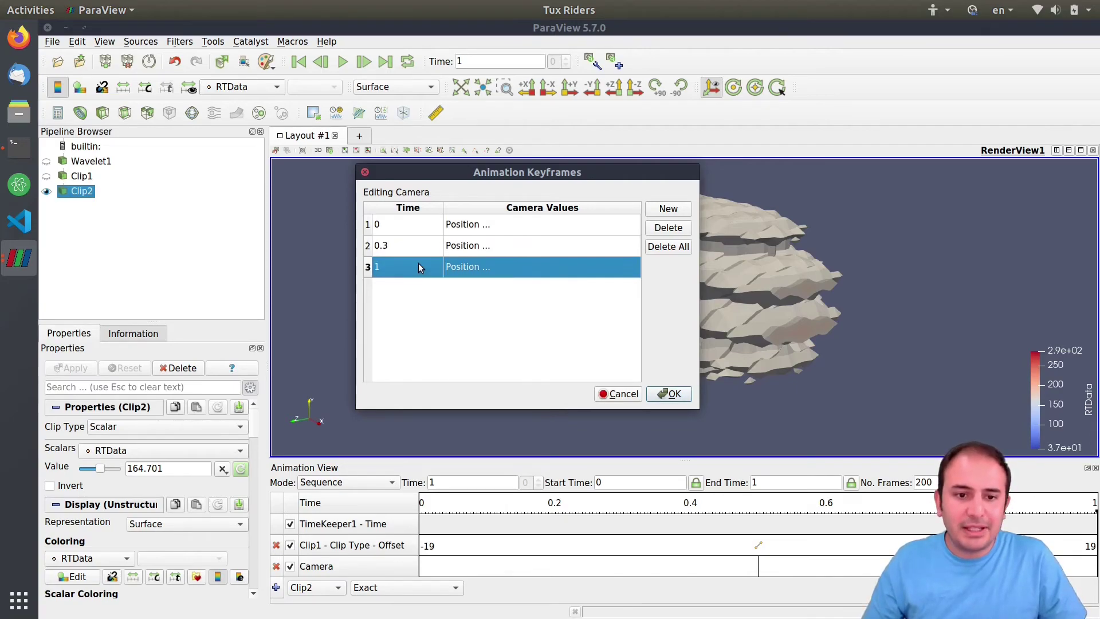
click(670, 394)
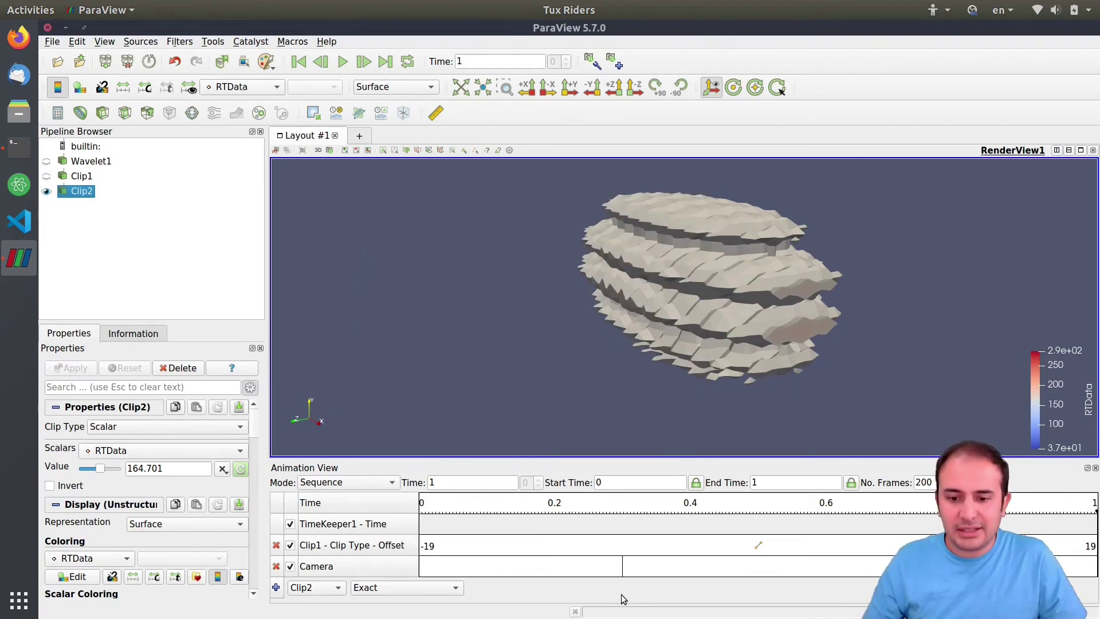
click(343, 62)
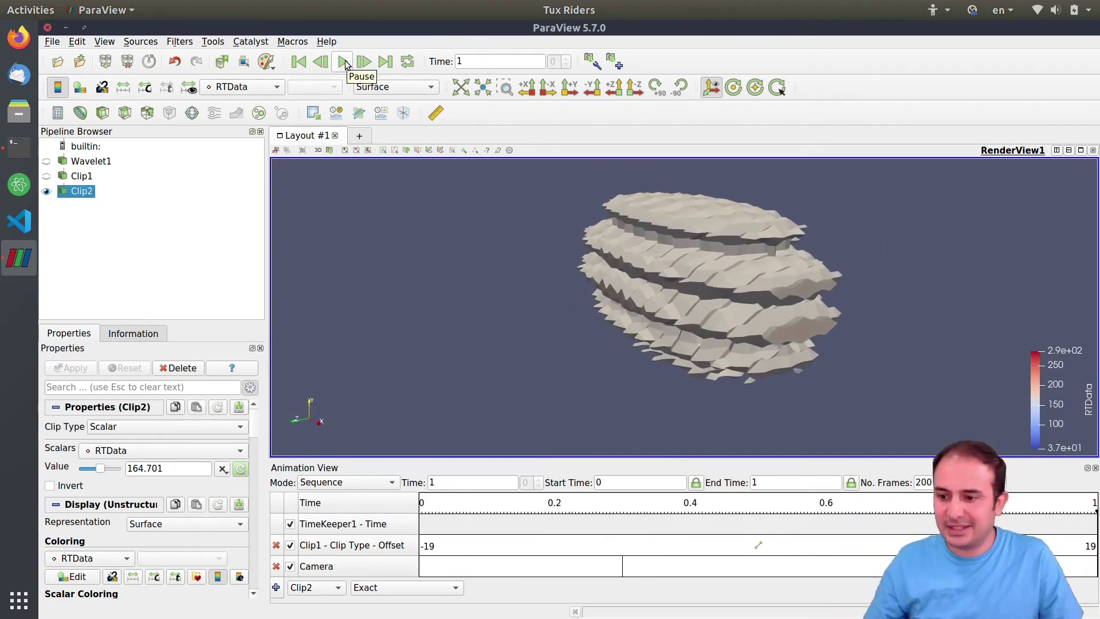
- Apply the Black Background palette to the view and replay the animation from the first frame
click(301, 63)
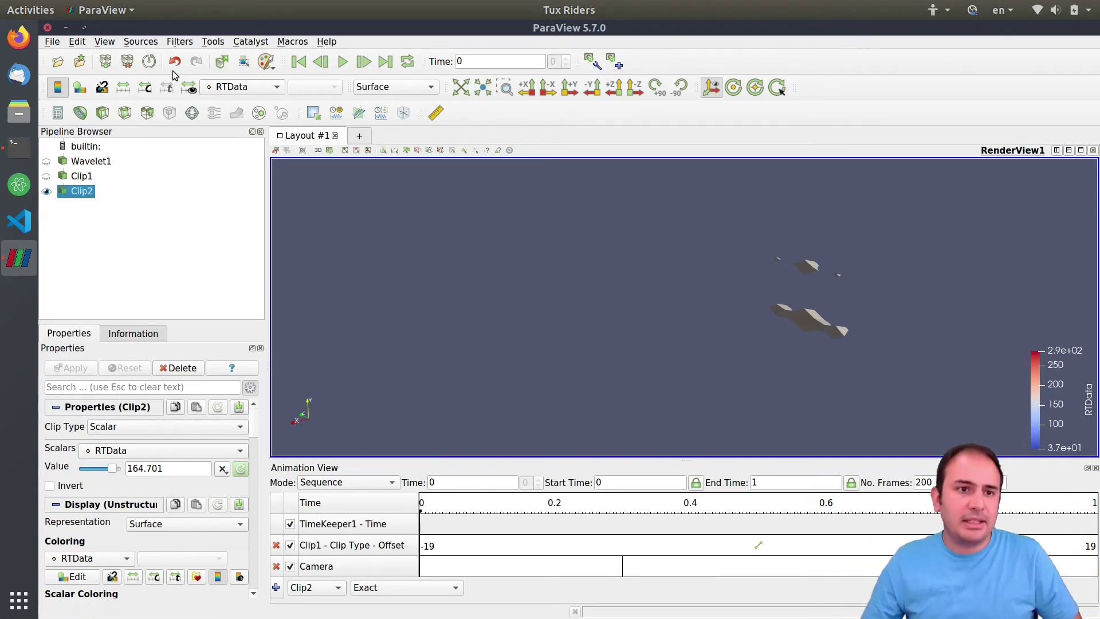
click(268, 61)
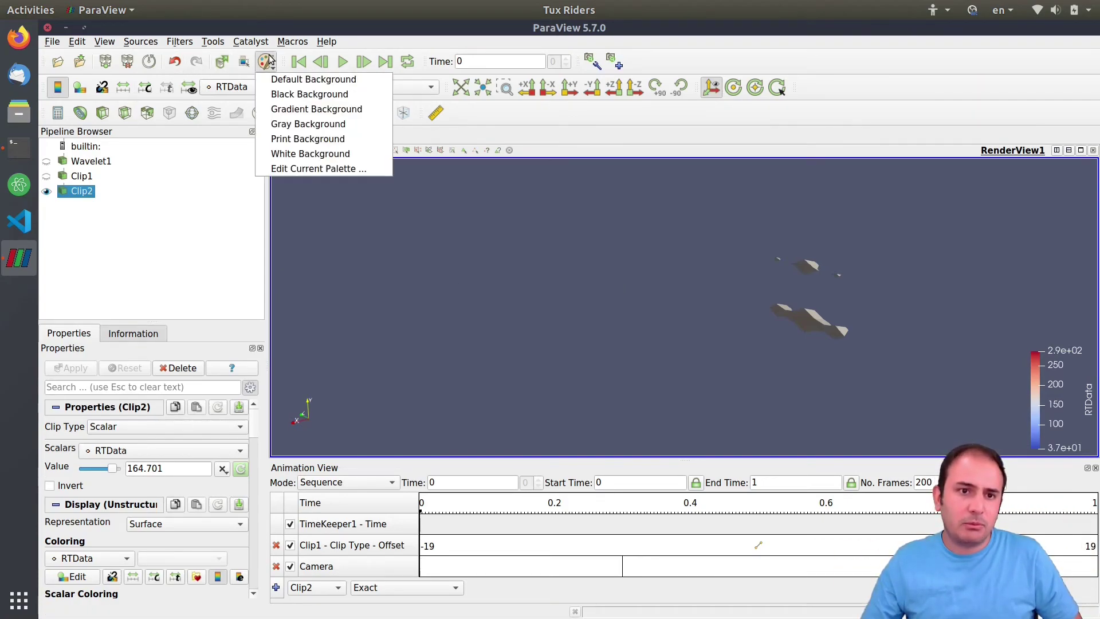
click(302, 95)
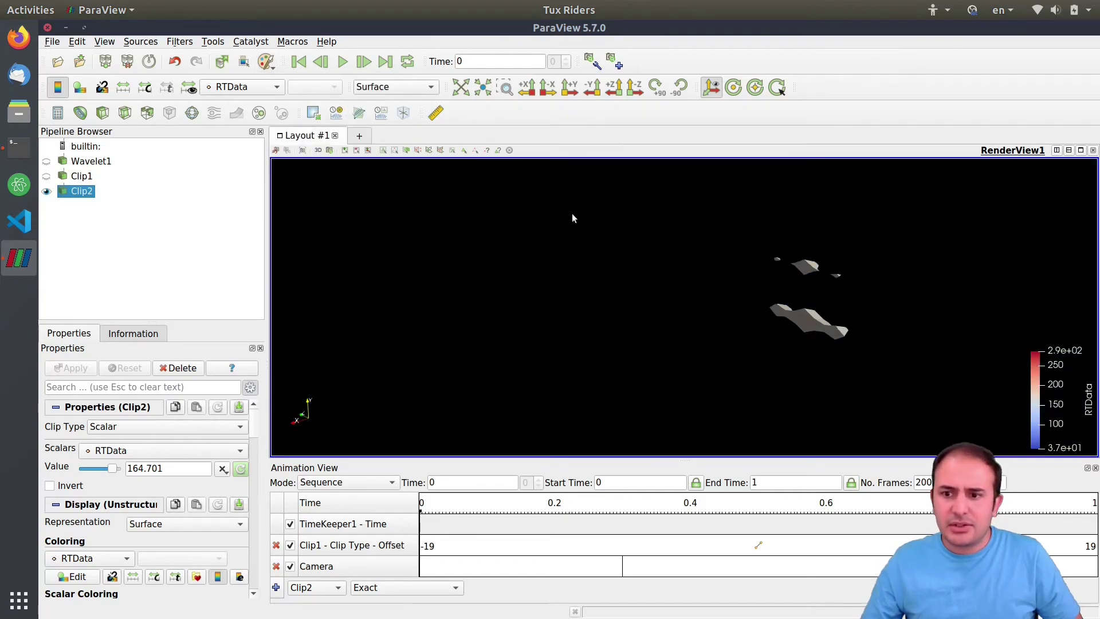
click(342, 63)
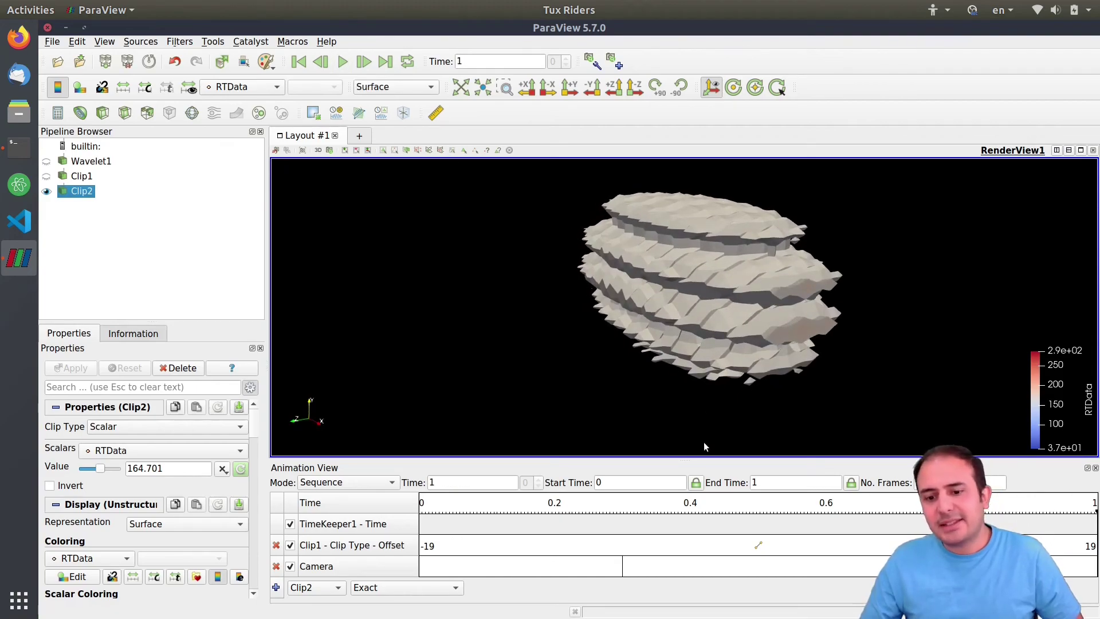
- Set the time of the Camera track's middle keyframe to 0.6 and replay the animation from the first frame
double_click(661, 565)
double_click(452, 246)
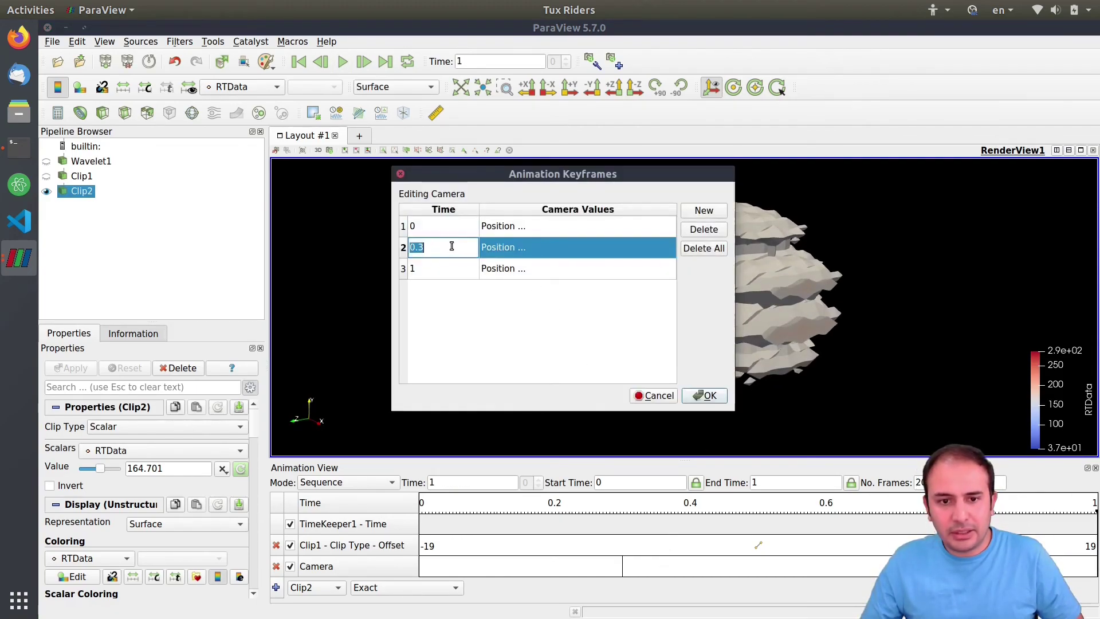
text(0.6)
click(533, 255)
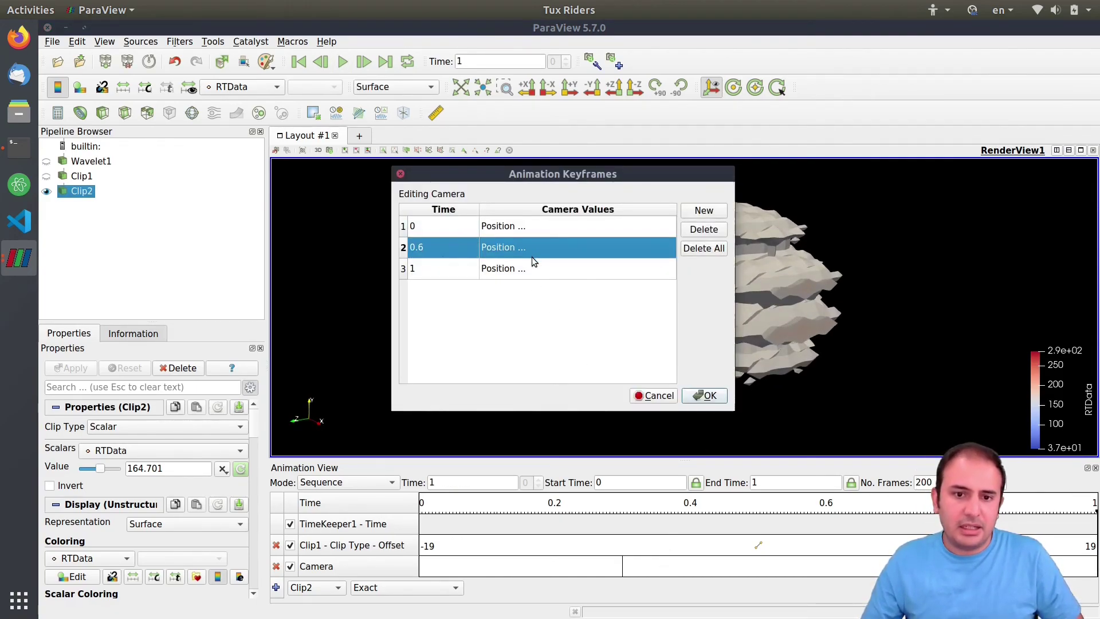
click(705, 395)
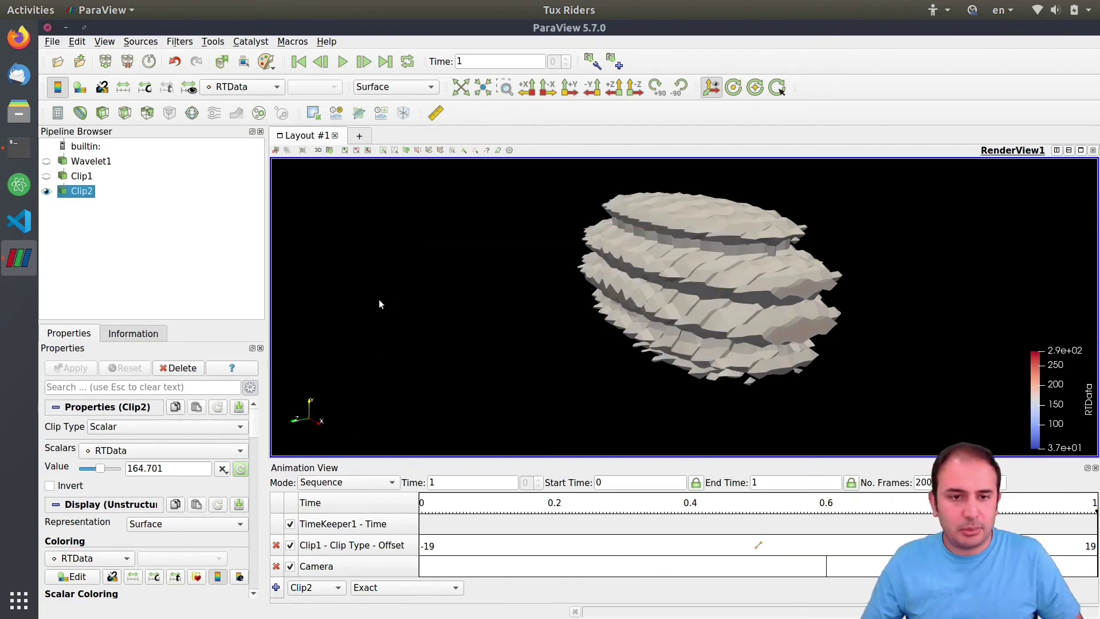
click(299, 61)
click(342, 61)
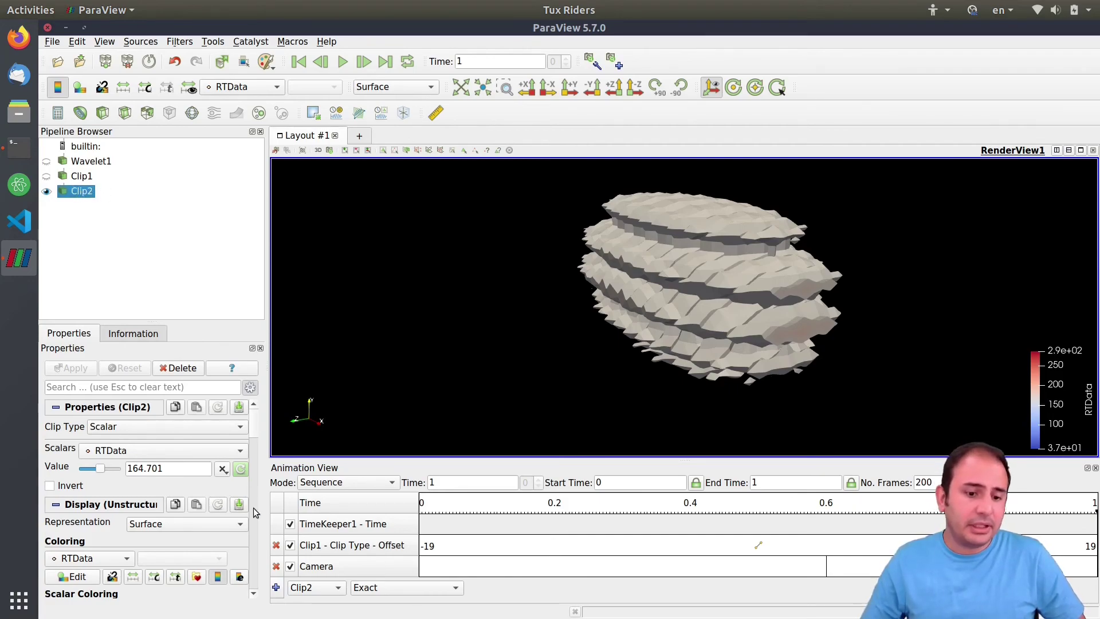
click(314, 588)
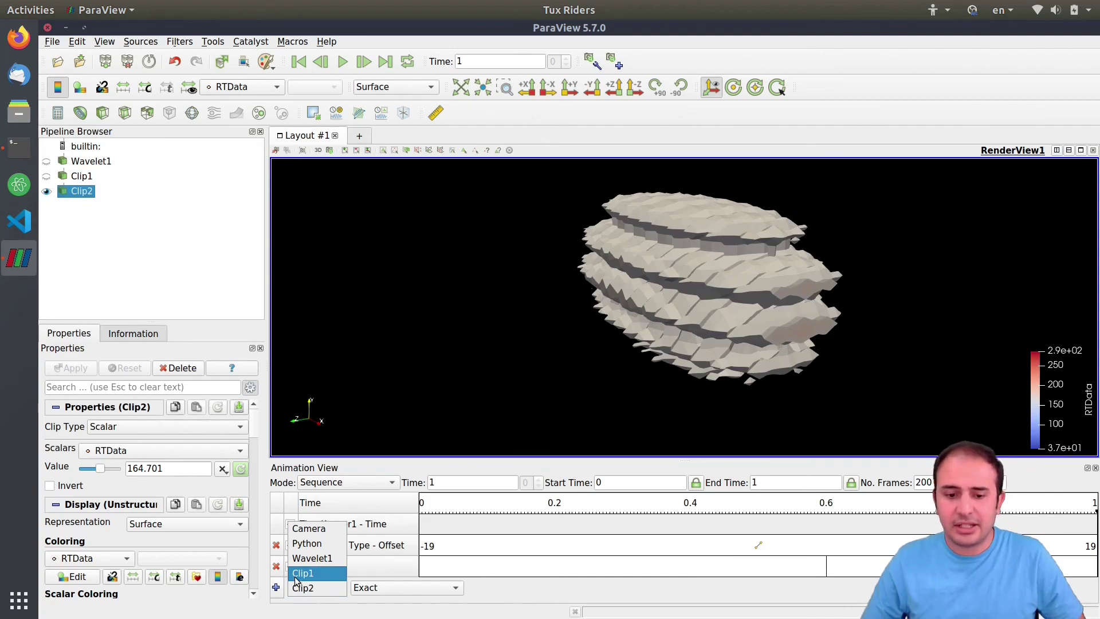
click(518, 595)
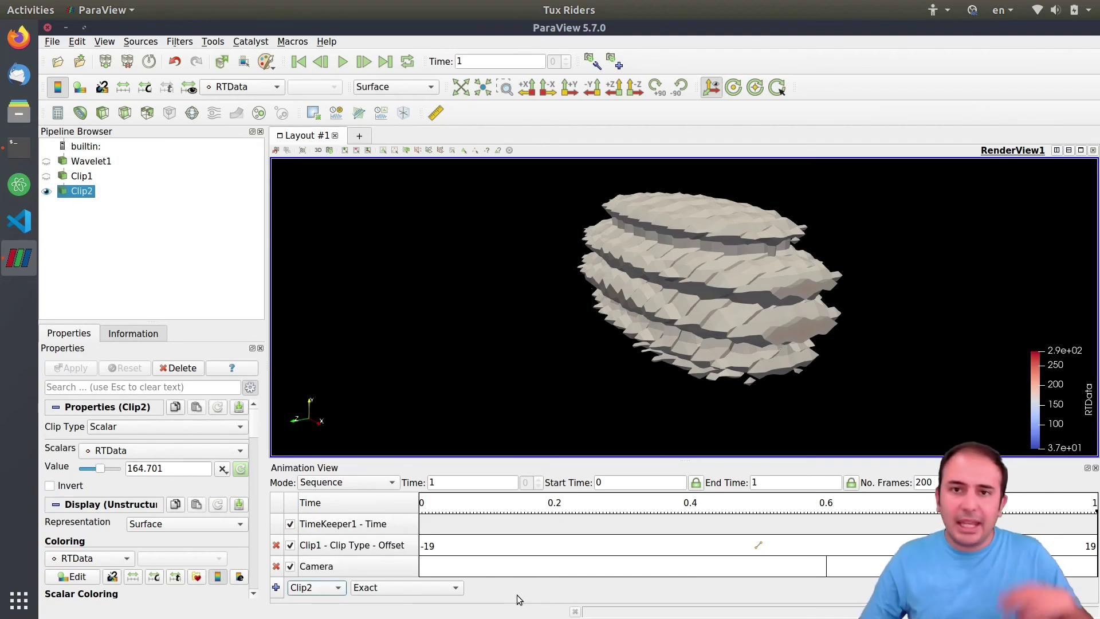